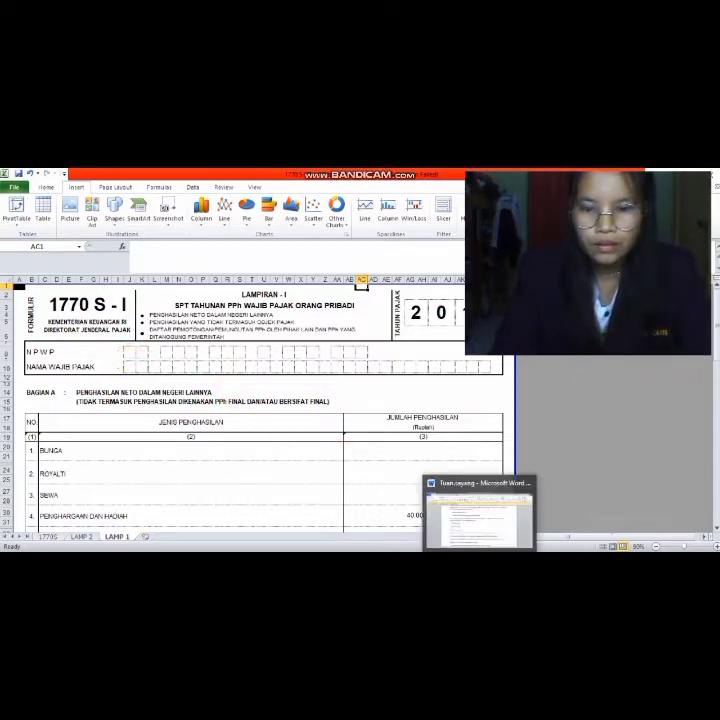
- Leave the Excel Lampiran I sheet and bring the Word case document forward
left_click(481, 537)
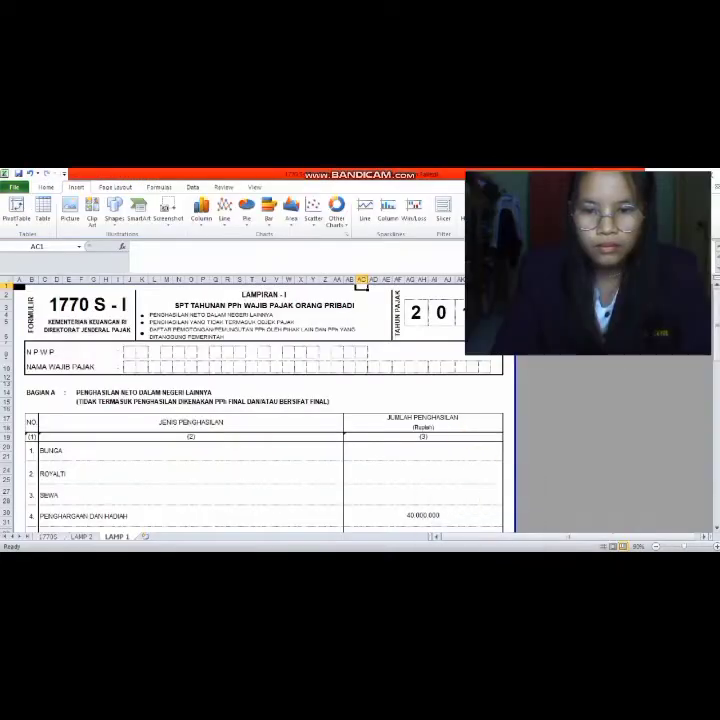
mouse_move(481, 548)
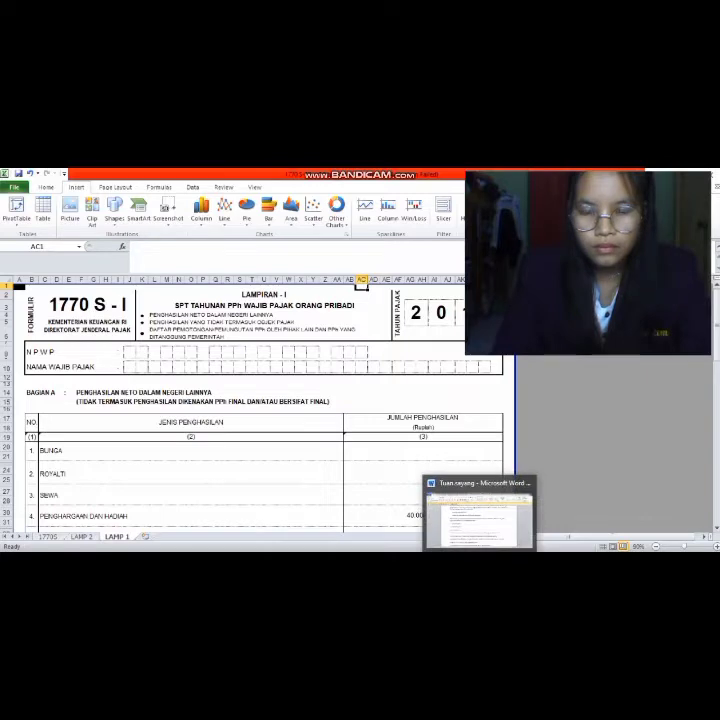
- Read the taxpayer's NPWP at the top of the Word case, then return to the 1770 S-I sheet
left_click(480, 538)
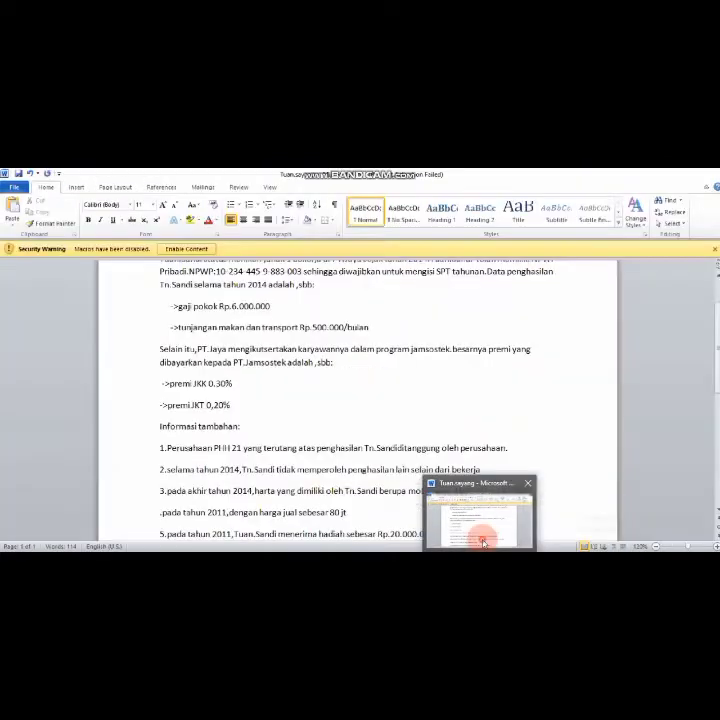
scroll(483, 530, "up", 2)
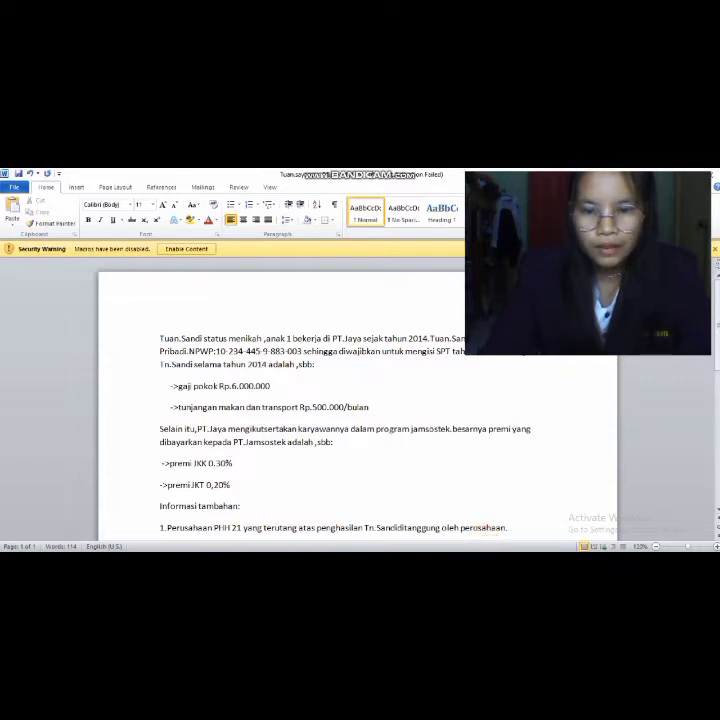
left_click(426, 514)
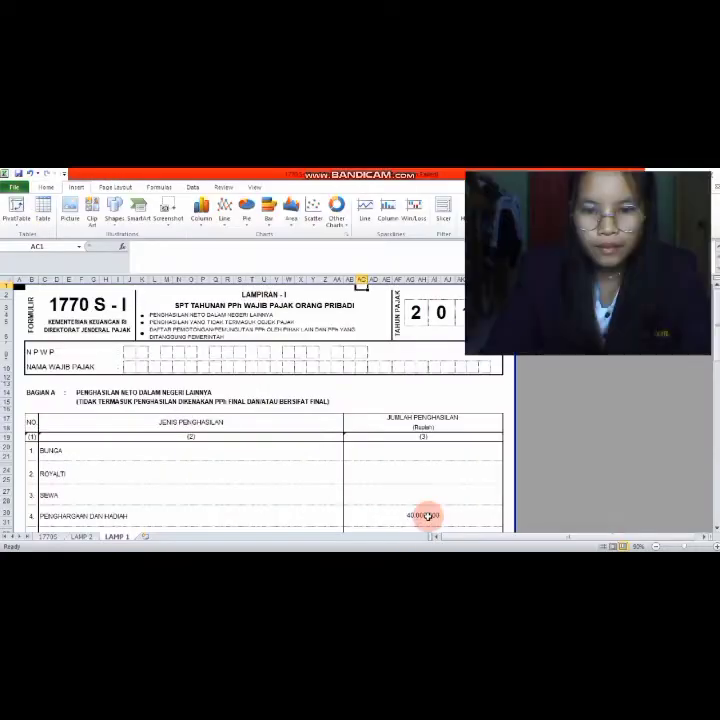
left_click(130, 352)
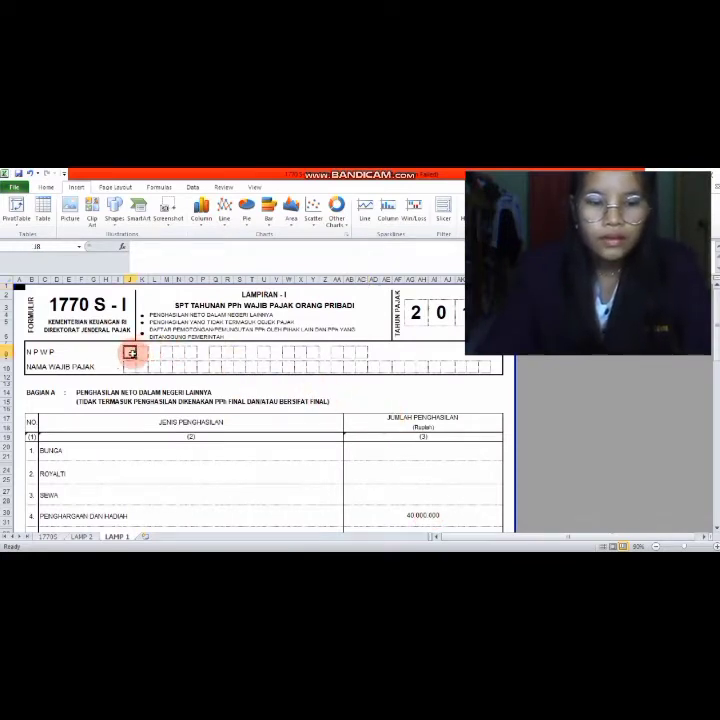
left_click(130, 355)
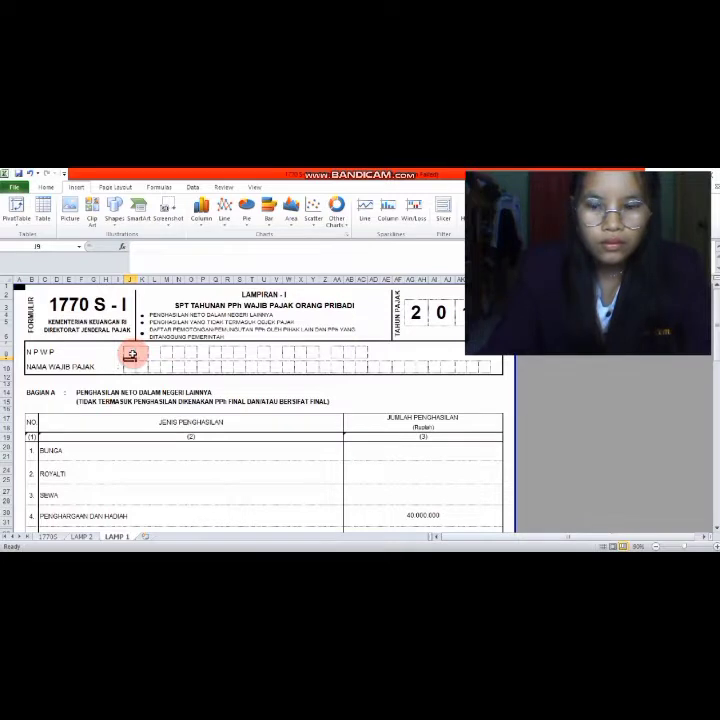
double_click(132, 354)
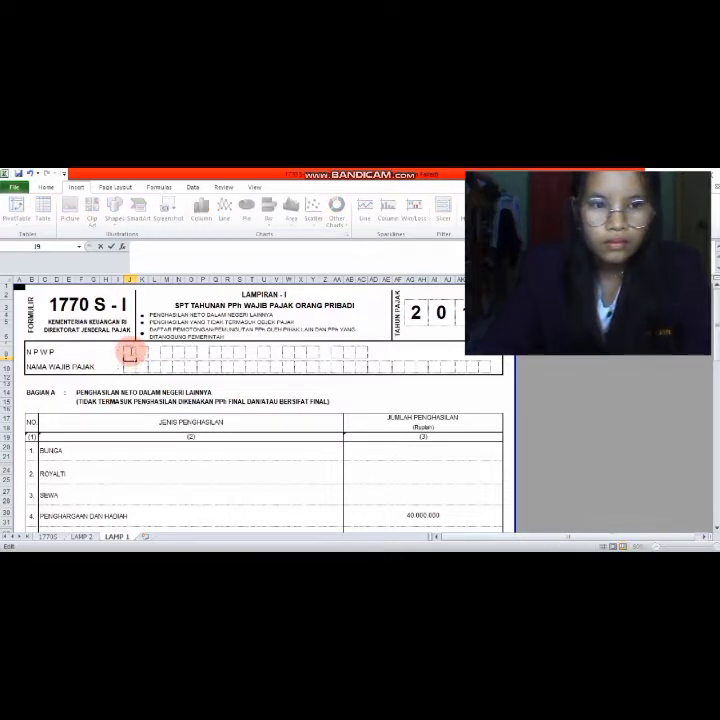
left_click(141, 353)
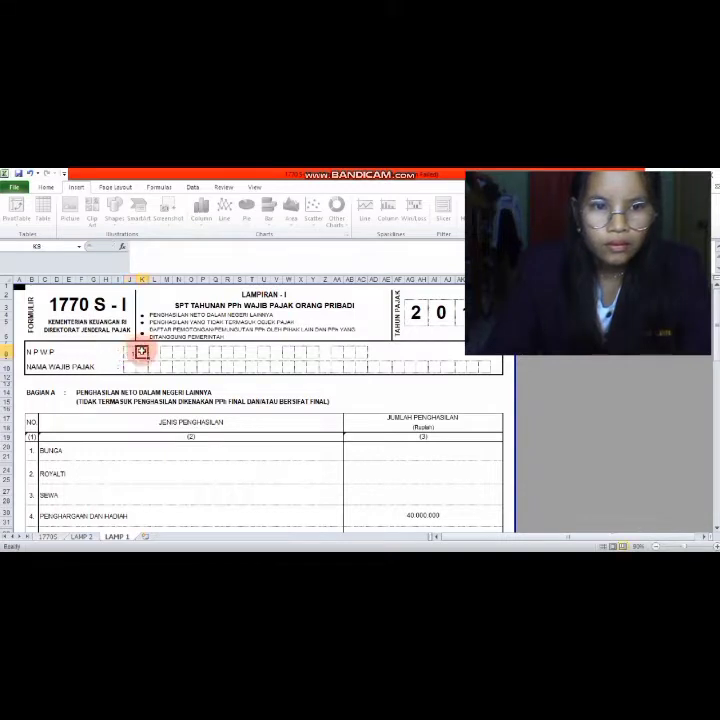
type("2")
key("BackSpace")
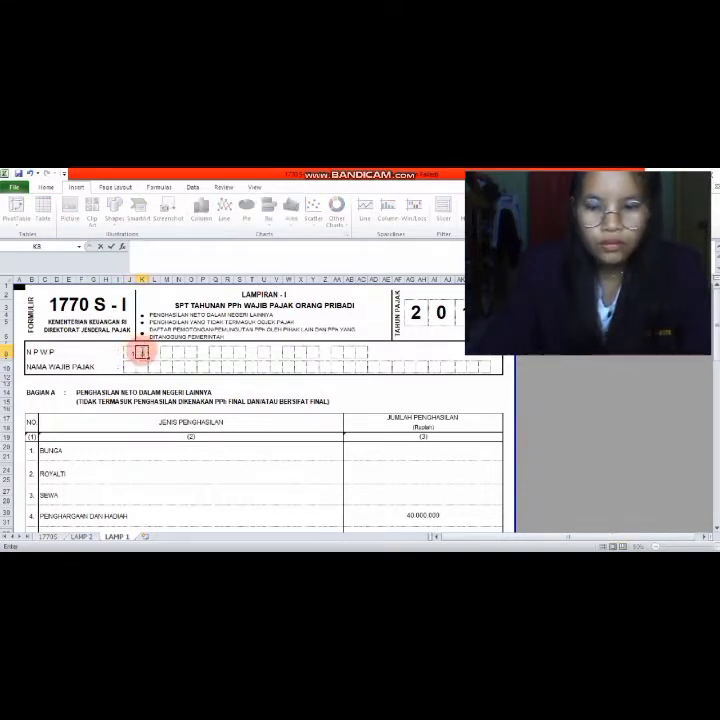
- Type the next NPWP digits into the following boxes, then switch to Word to verify the number
left_click(166, 352)
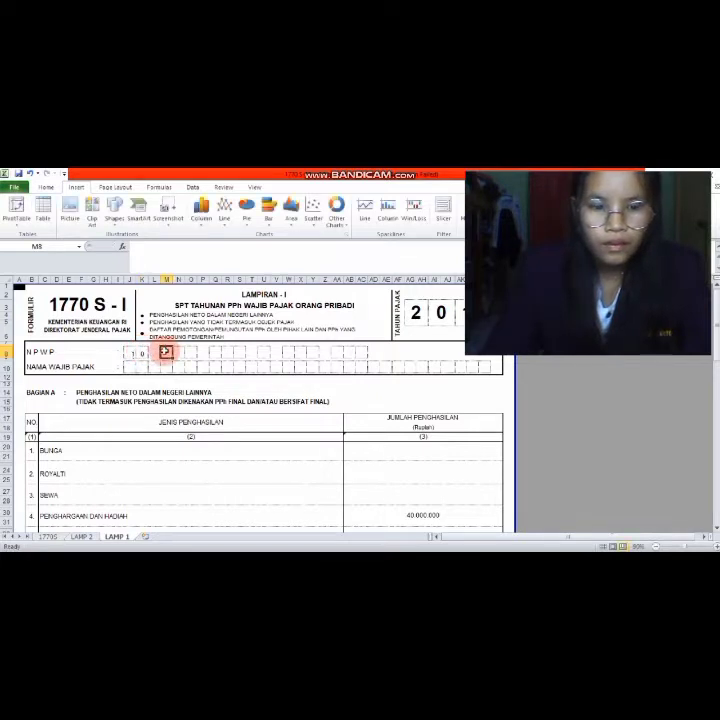
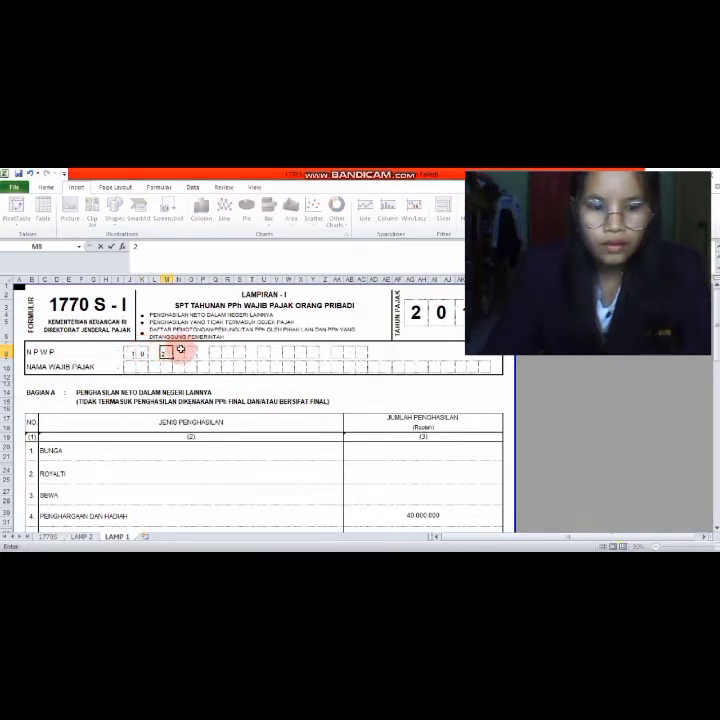
left_click(179, 351)
left_click(189, 351)
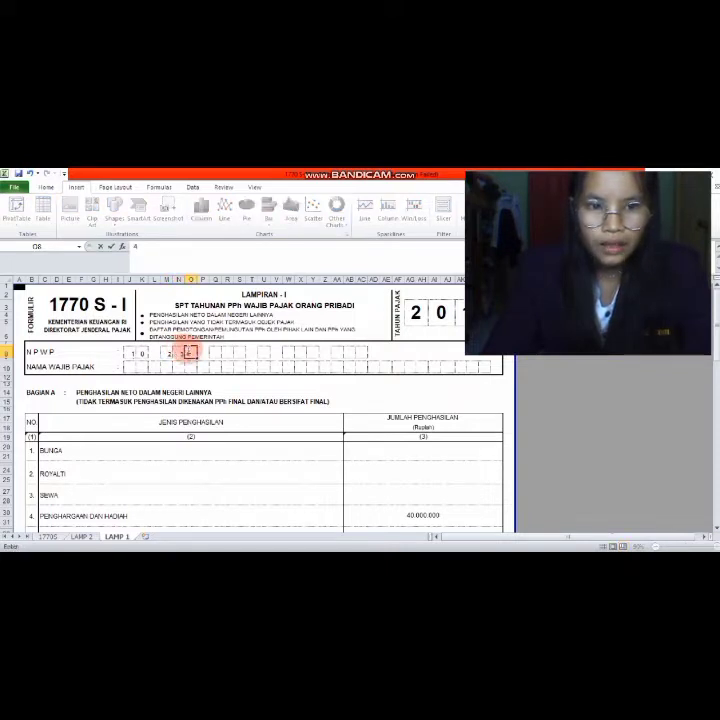
left_click(215, 352)
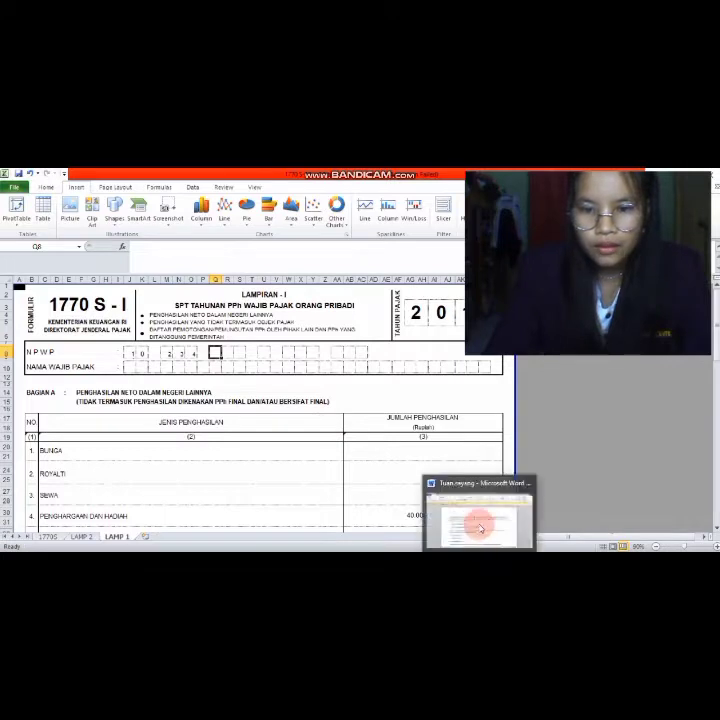
left_click(481, 524)
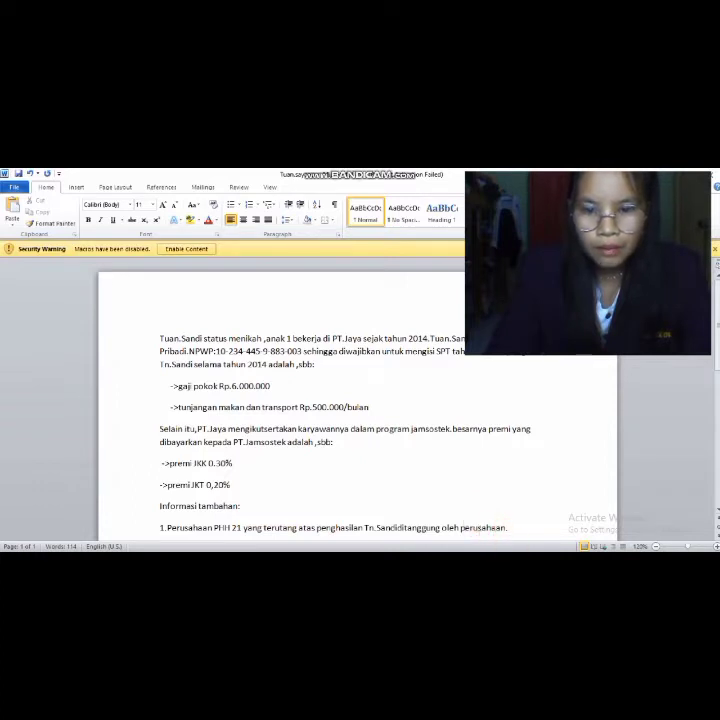
- Recheck the NPWP in the Word case and come back to the 1770 S-I sheet
mouse_move(500, 552)
left_click(443, 515)
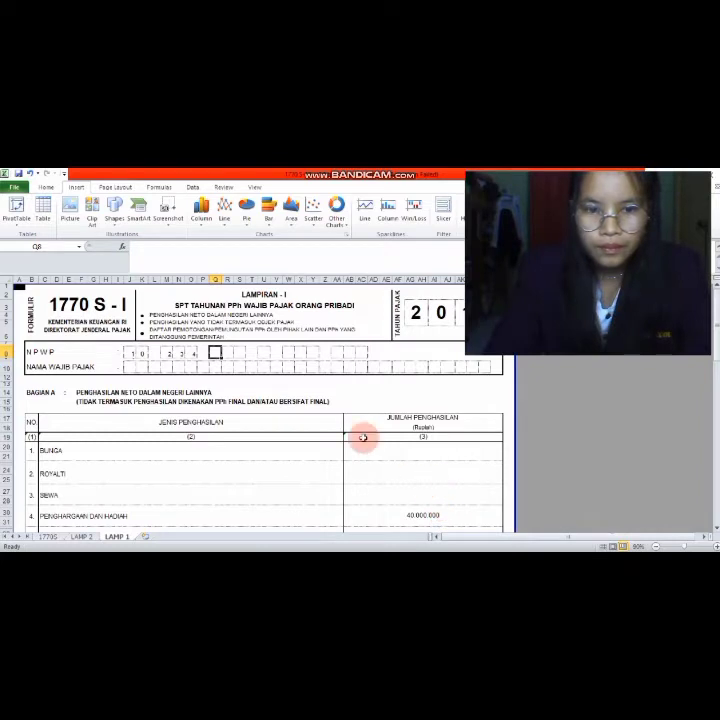
- Fill the next group of NPWP digit boxes, deleting an extra digit
left_click(227, 352)
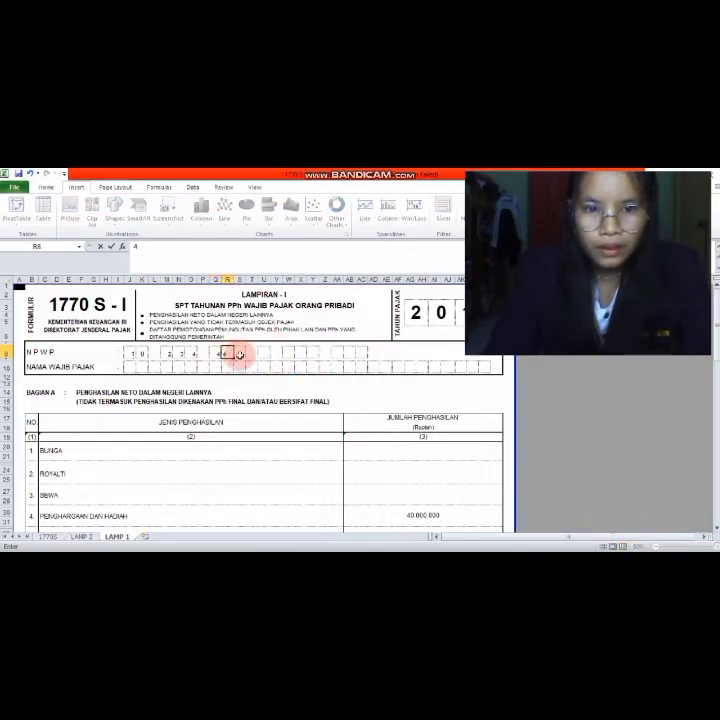
left_click(240, 353)
left_click(263, 354)
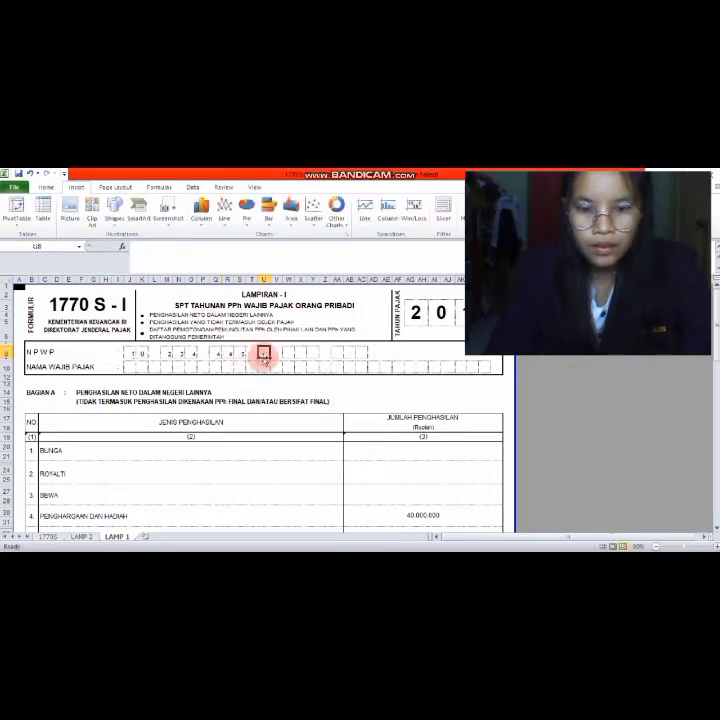
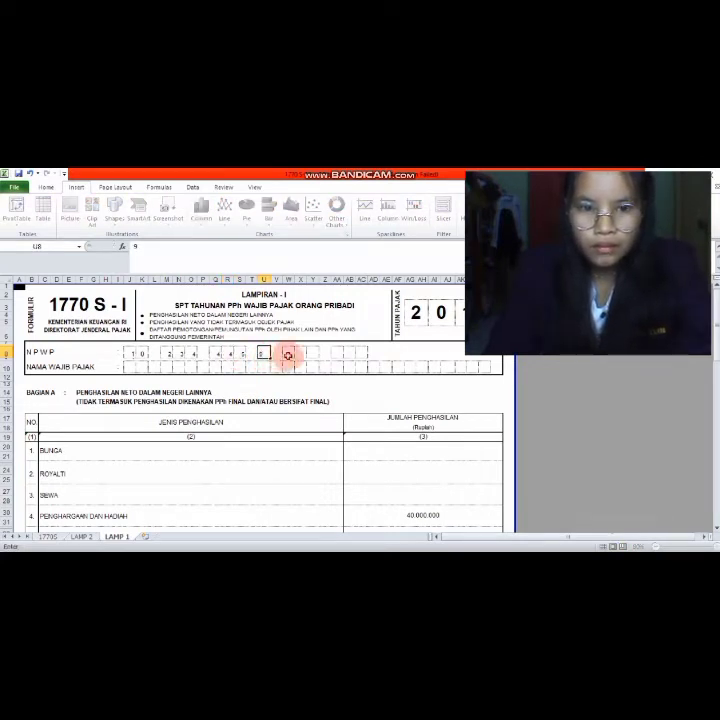
left_click(287, 354)
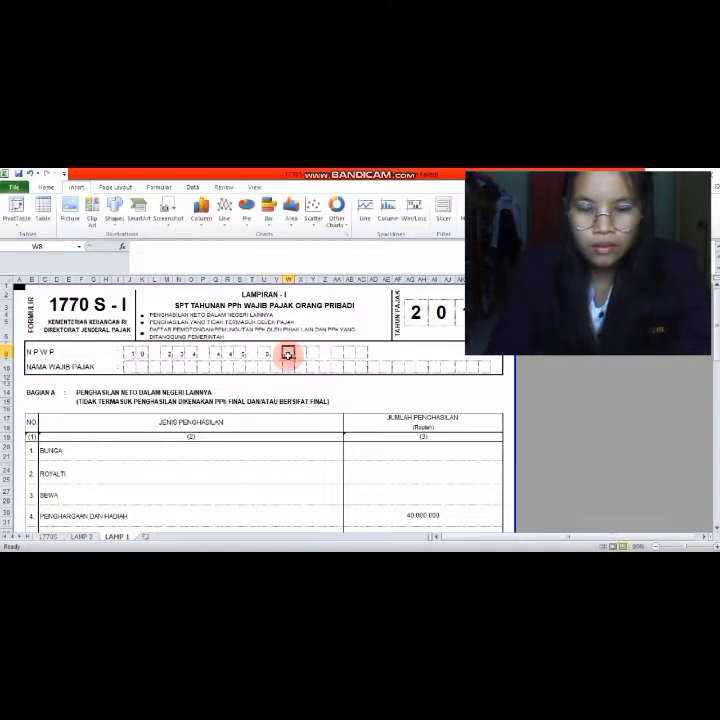
type("823")
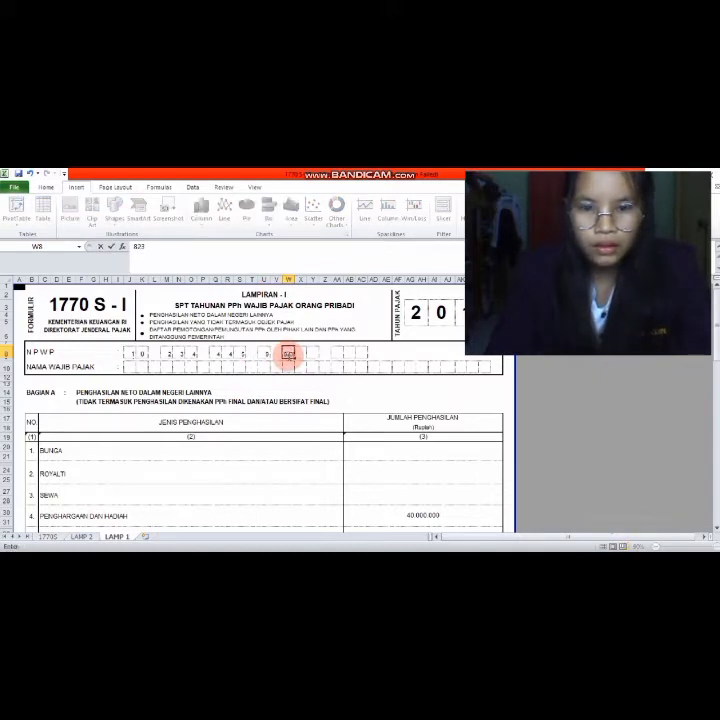
key("BackSpace")
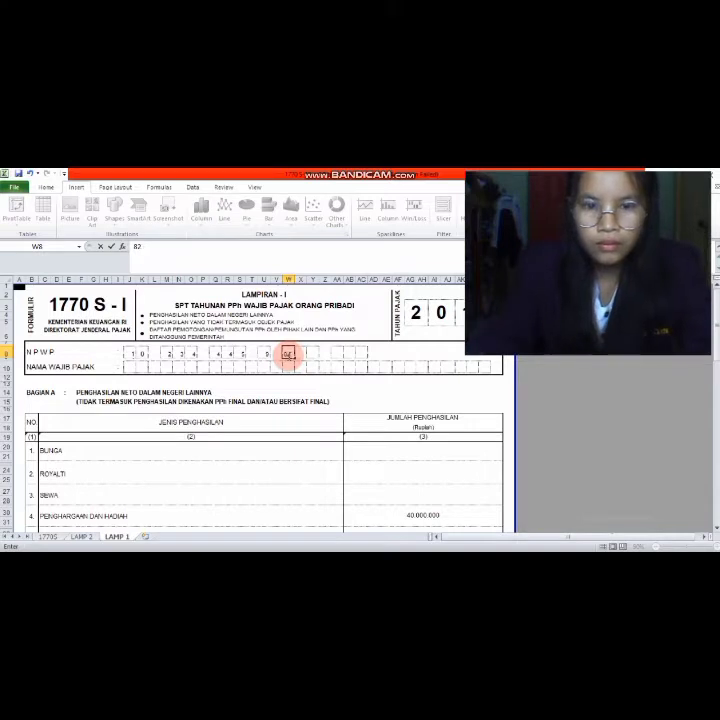
- Enter the remaining NPWP digits, one per box, through the last box
left_click(300, 354)
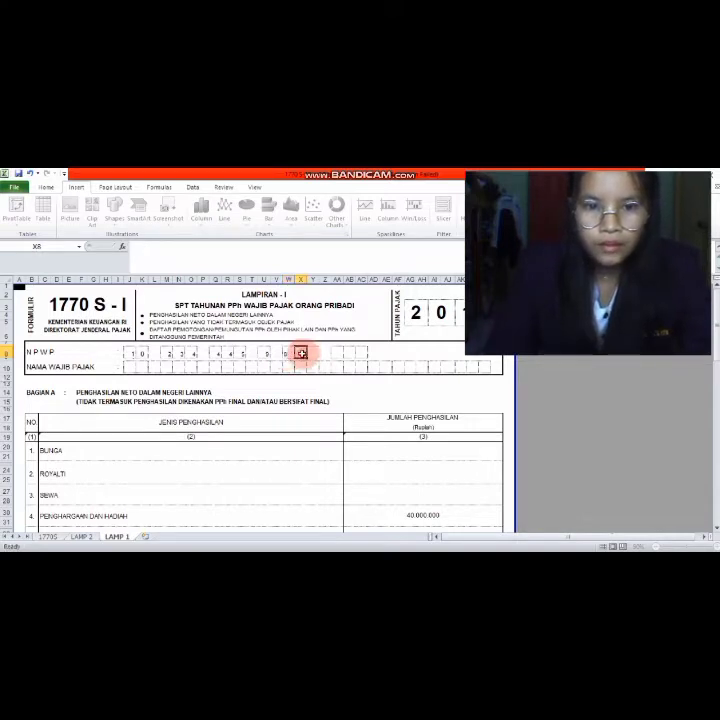
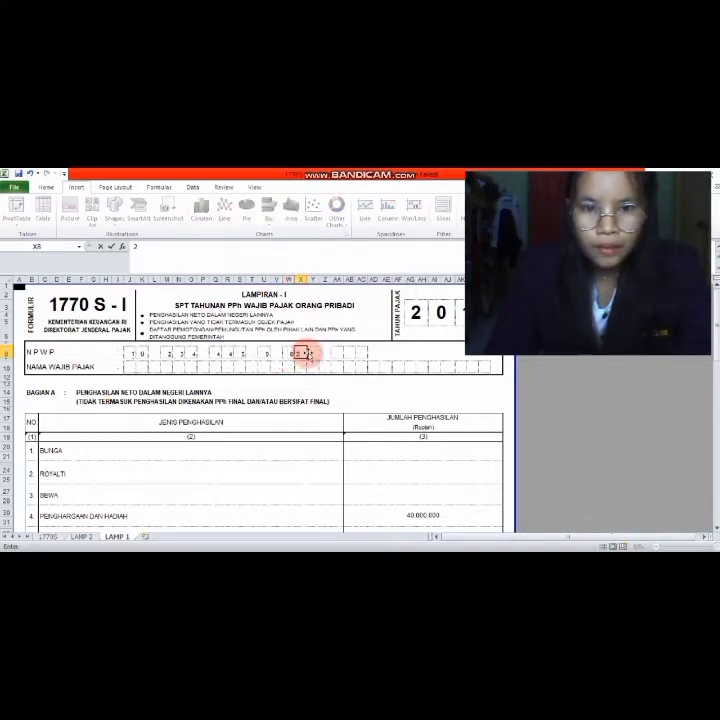
left_click(310, 353)
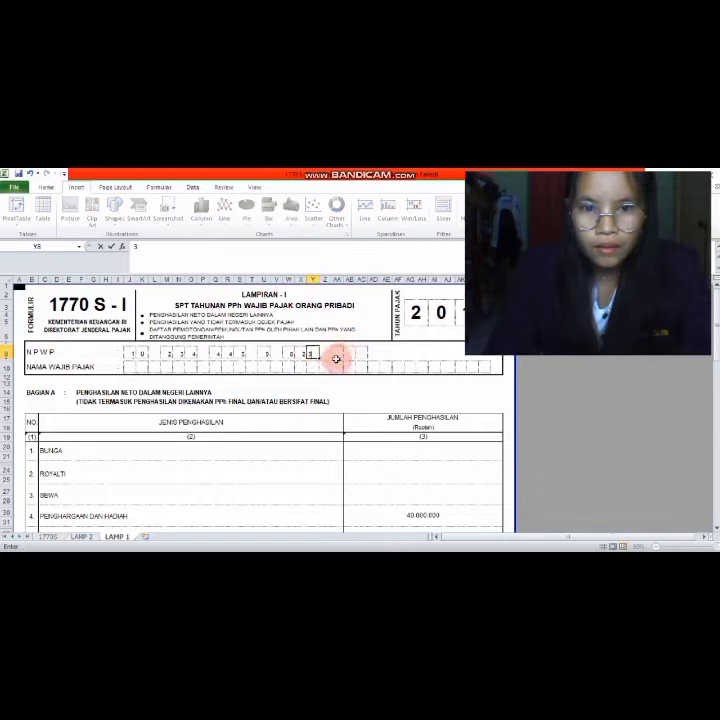
left_click(337, 353)
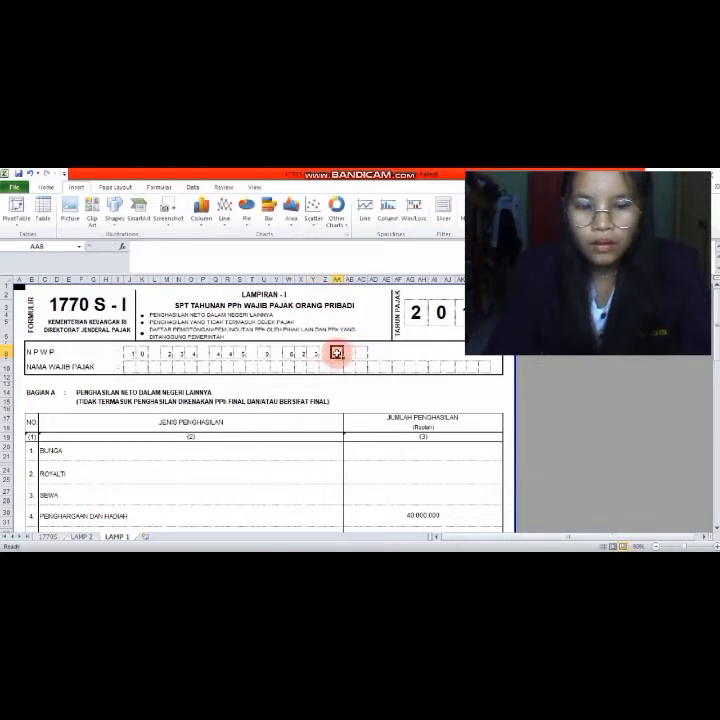
left_click(347, 352)
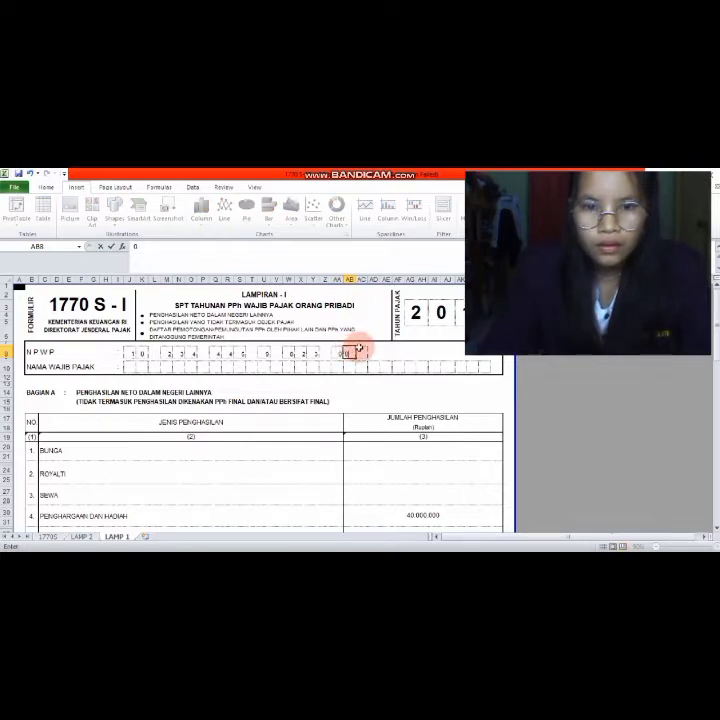
left_click(360, 351)
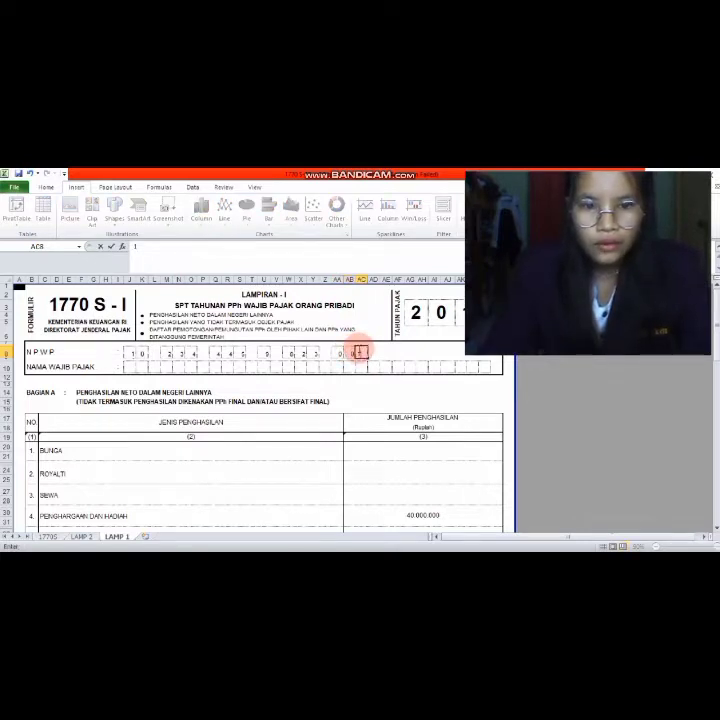
- Start the taxpayer's name in the first Nama Wajib Pajak boxes, removing an extra letter
left_click(130, 368)
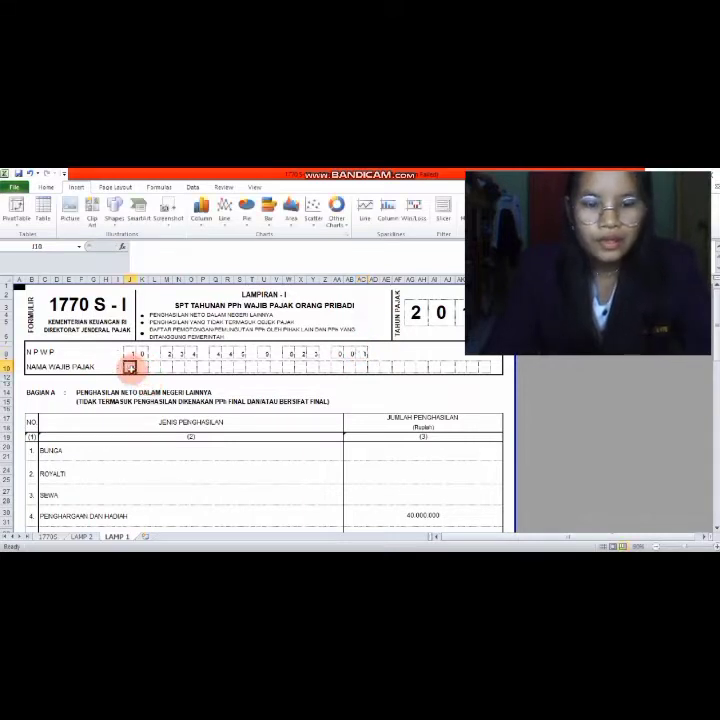
type("s")
left_click(145, 367)
type("an")
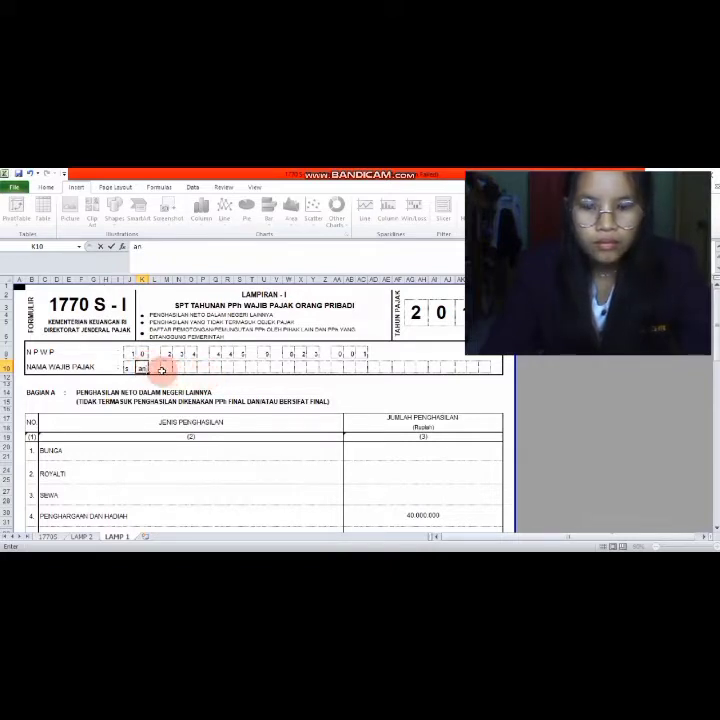
key("BackSpace")
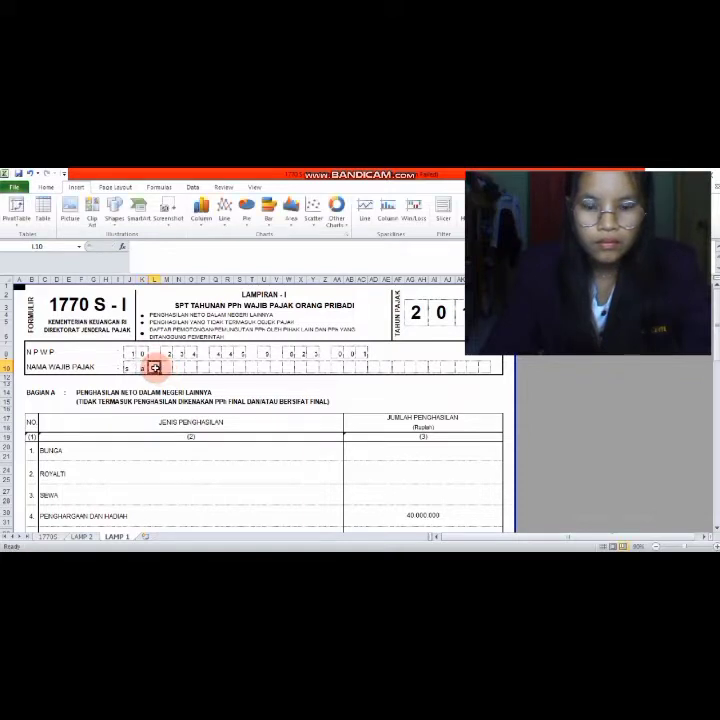
- Continue the taxpayer's name one letter per box, then bring up the Word case
key("Tab")
type("n")
key("Tab")
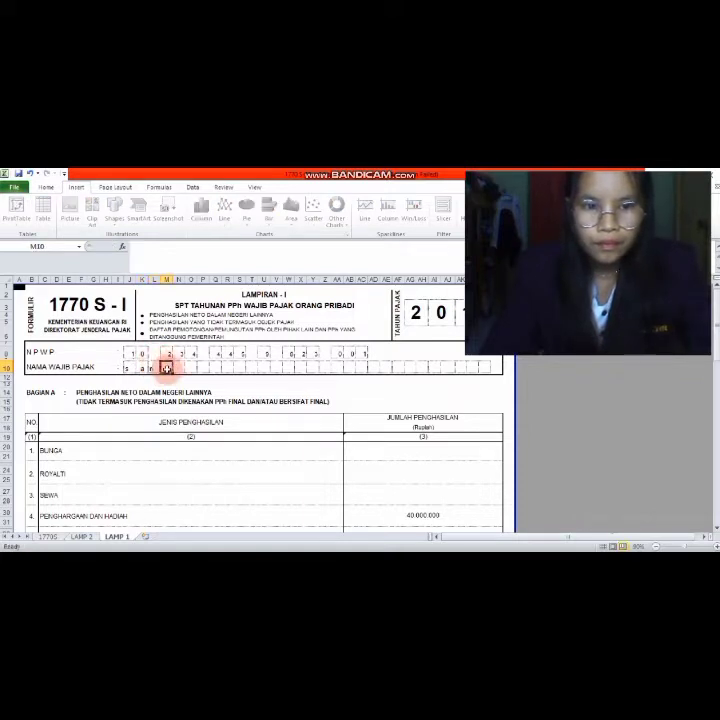
type("d")
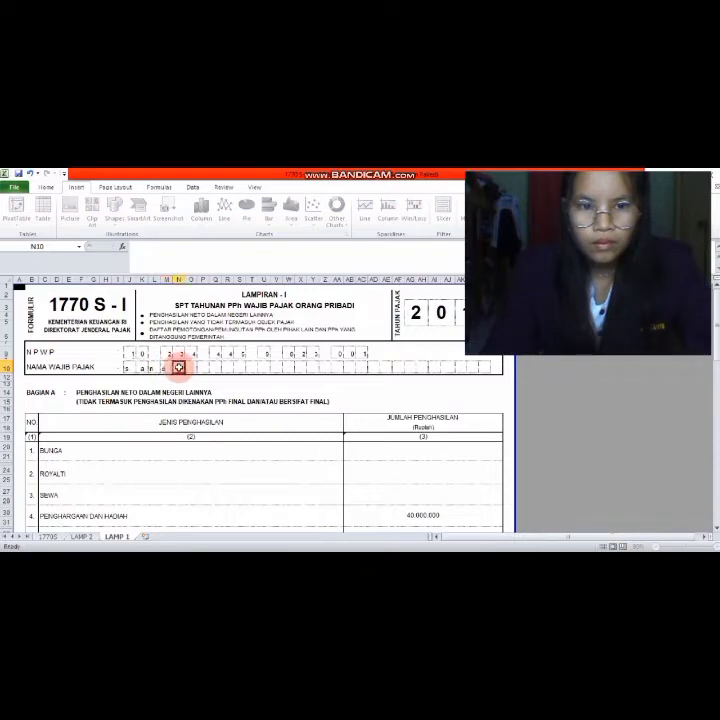
key("Tab")
type("i")
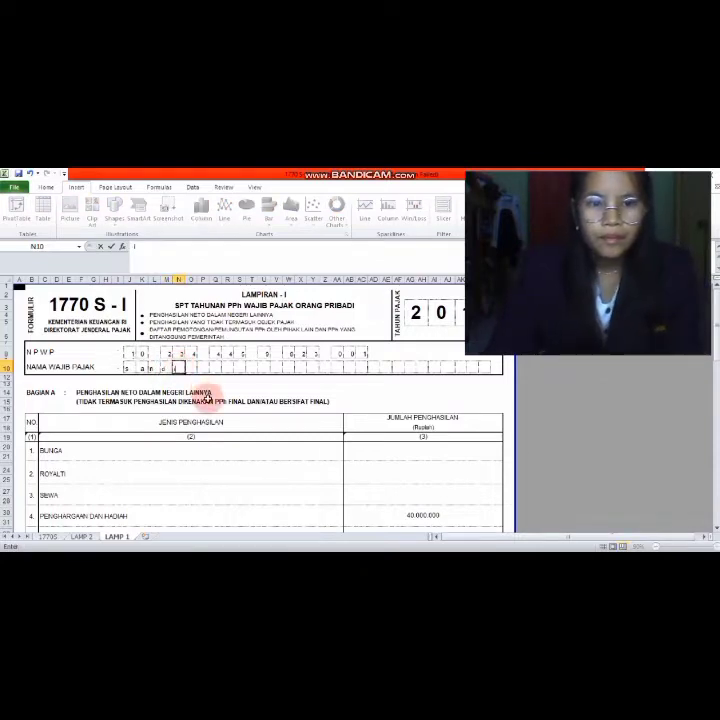
scroll(207, 397, "down", 3)
scroll(207, 398, "up", 3)
scroll(207, 398, "down", 3)
scroll(207, 398, "up", 2)
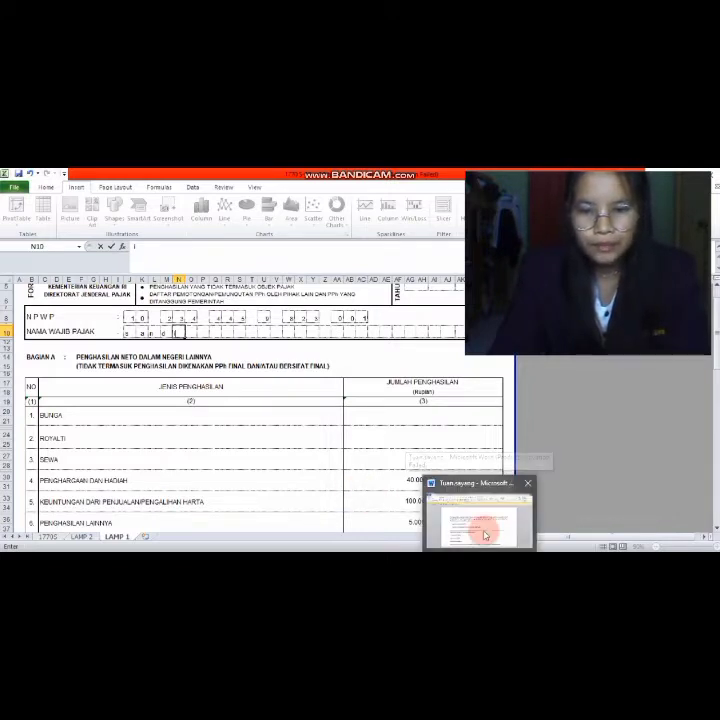
left_click(482, 530)
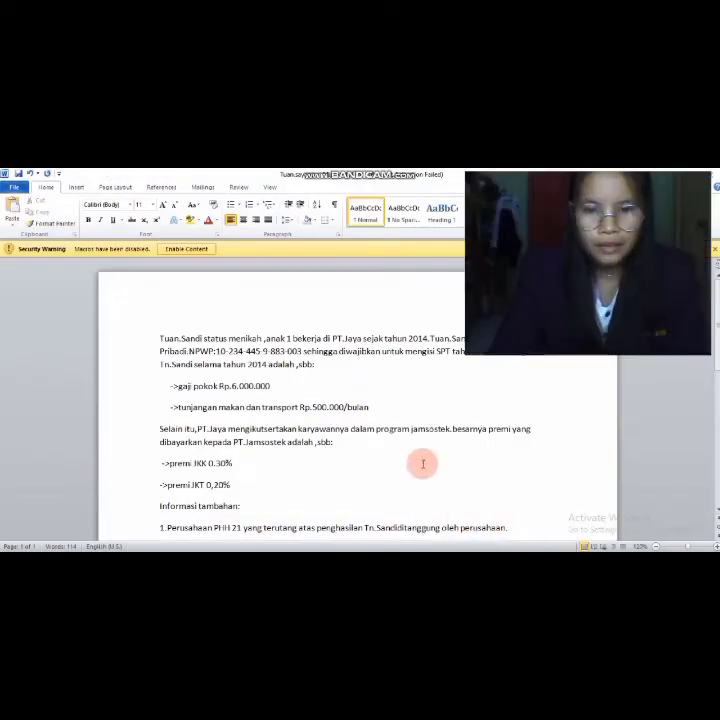
- Scroll the Word case to Informasi tambahan points 1–6, including the 2011 gift and inheritance lines
scroll(421, 460, "down", 1)
scroll(421, 460, "down", 1)
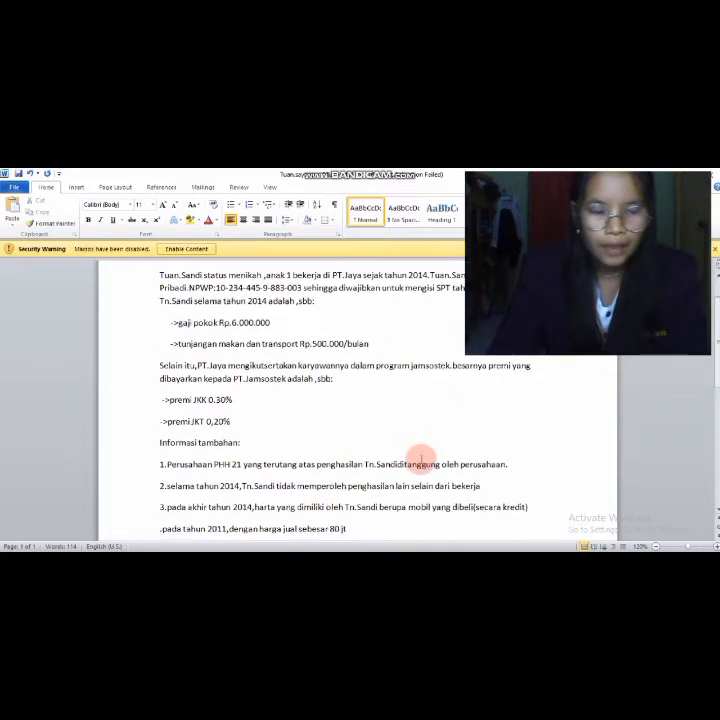
scroll(421, 460, "up", 1)
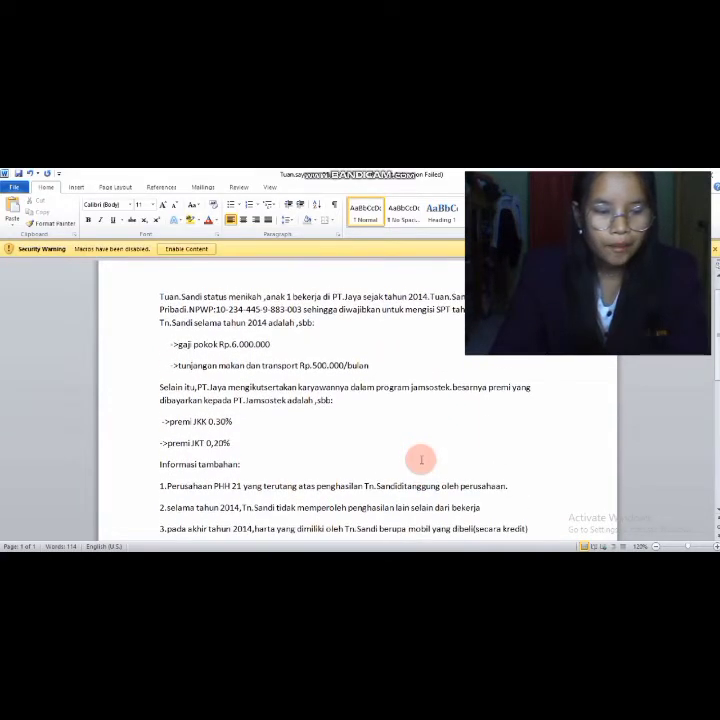
scroll(421, 460, "down", 2)
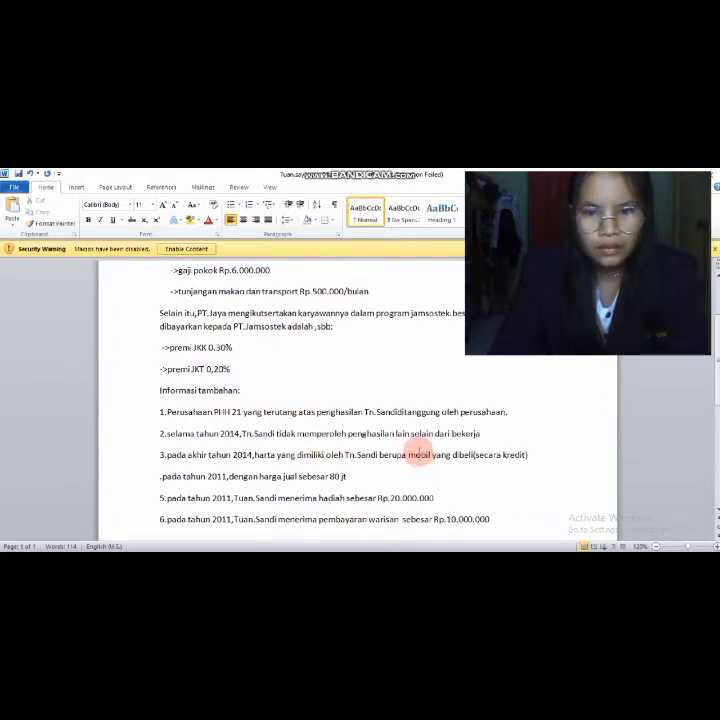
scroll(419, 452, "down", 1)
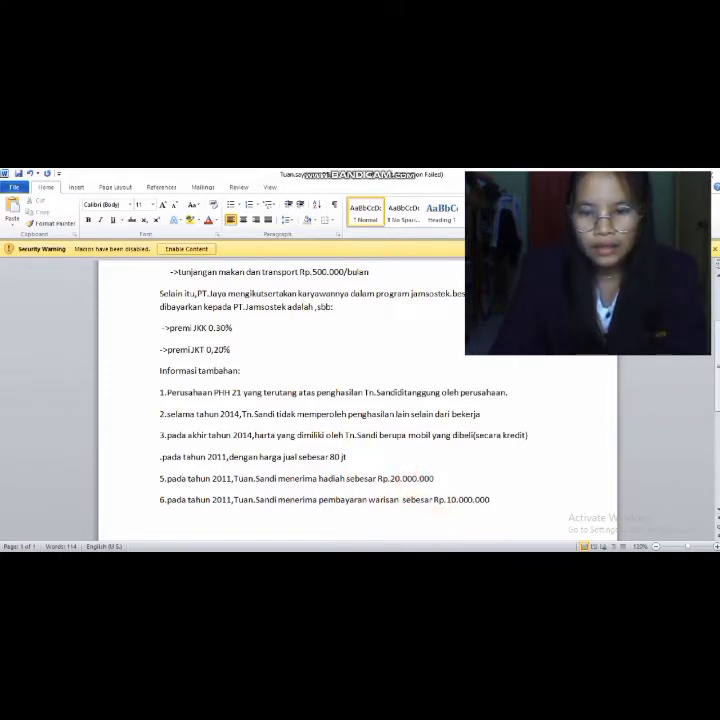
mouse_move(500, 562)
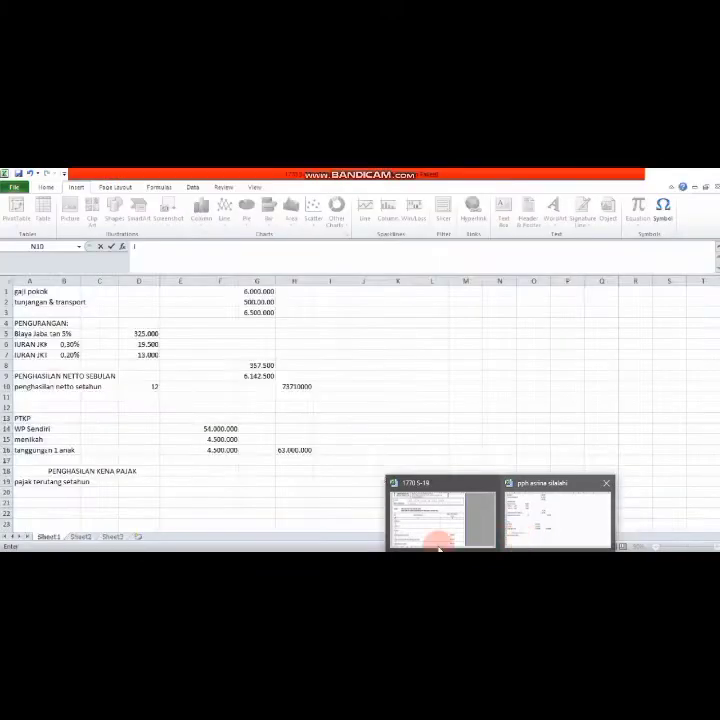
- Clear the old Bagian A amounts 40.000.000, 100.000.000 and 5.000.000 in the 1770 S-19 workbook
left_click(435, 537)
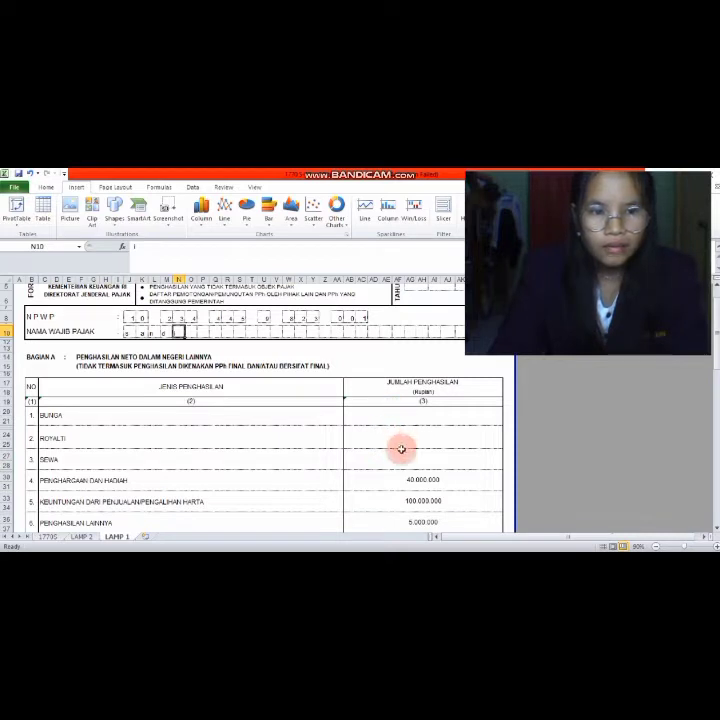
left_click(411, 480)
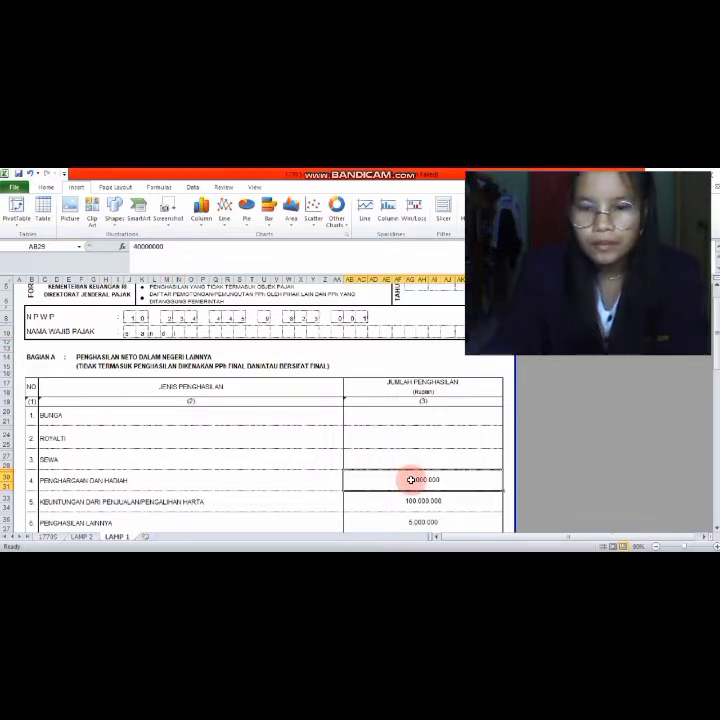
key("BackSpace")
left_click(415, 500)
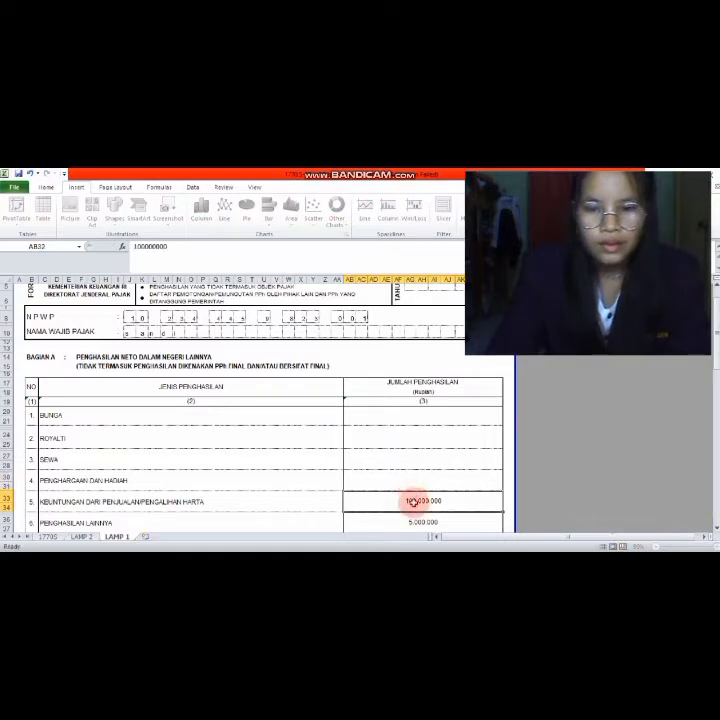
key("BackSpace")
left_click(415, 519)
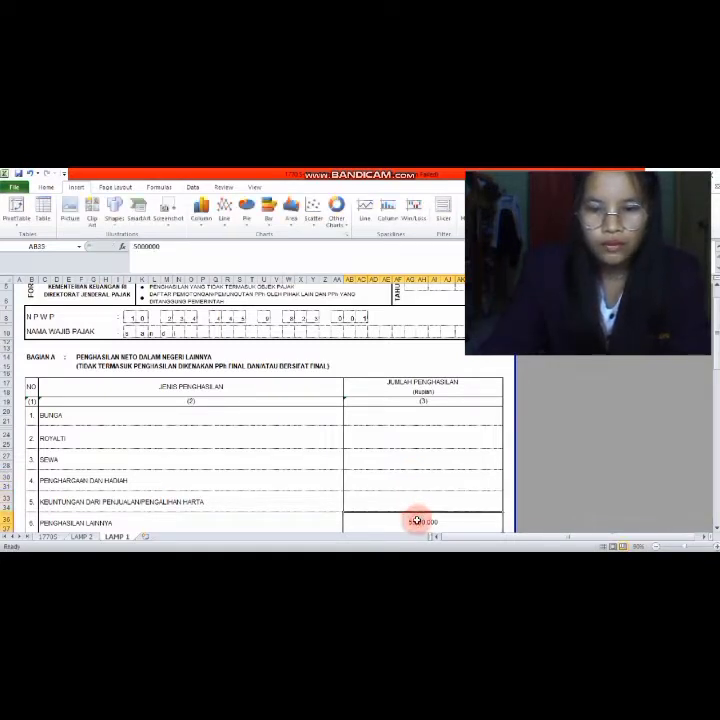
key("BackSpace")
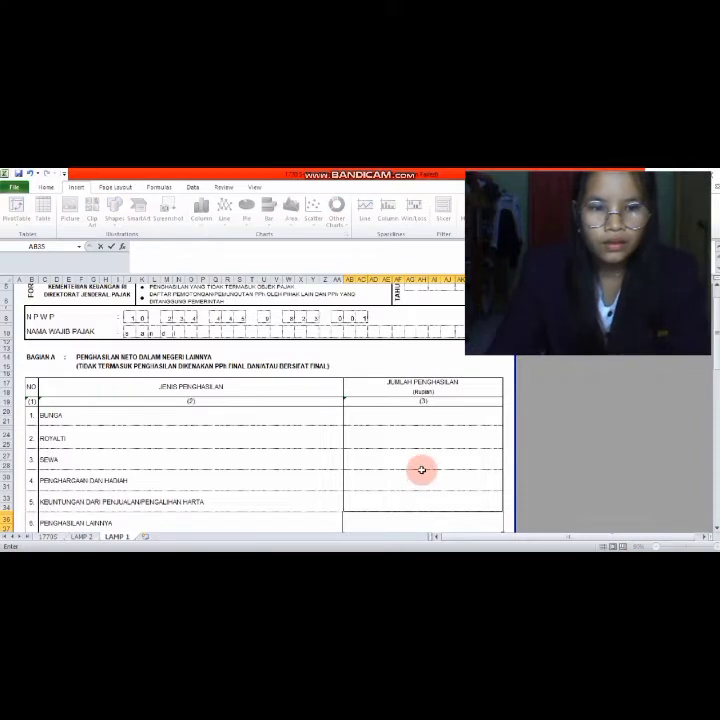
- Enter 20.000.000 as Penghargaan dan Hadiah in AB29, then switch to the case document
left_click(422, 477)
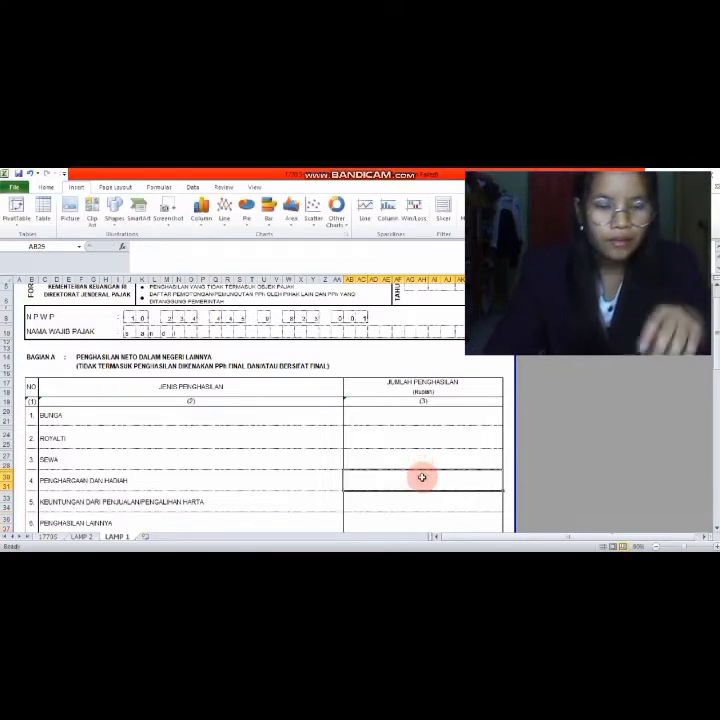
type("2")
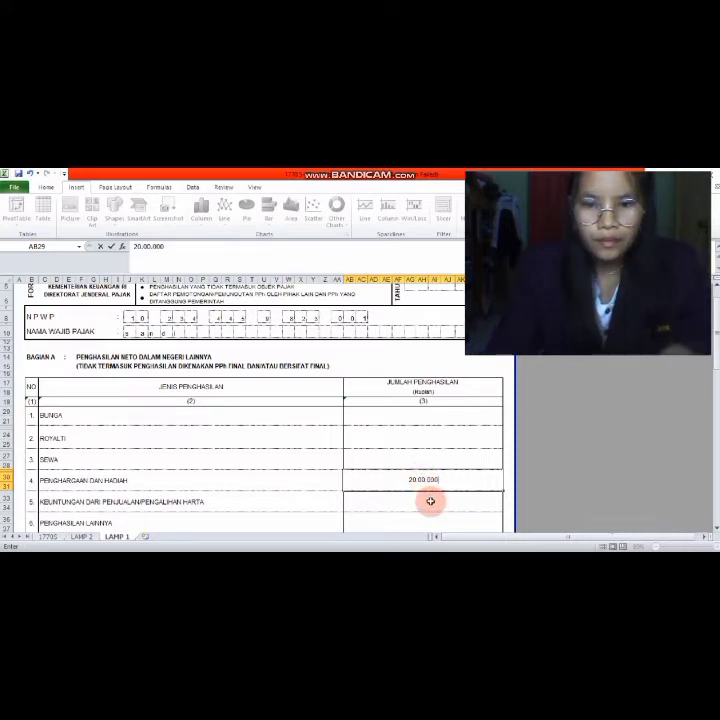
type("0.00.000")
type("0")
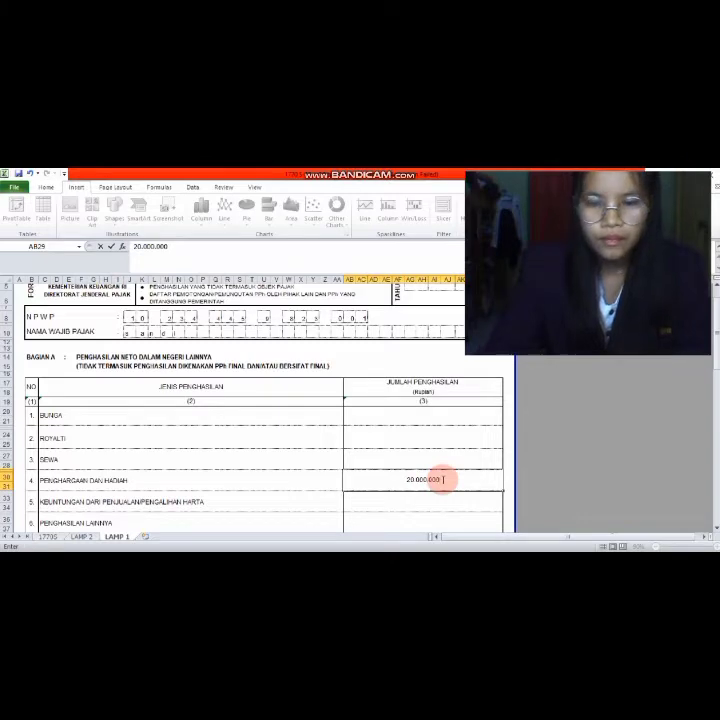
key("Return")
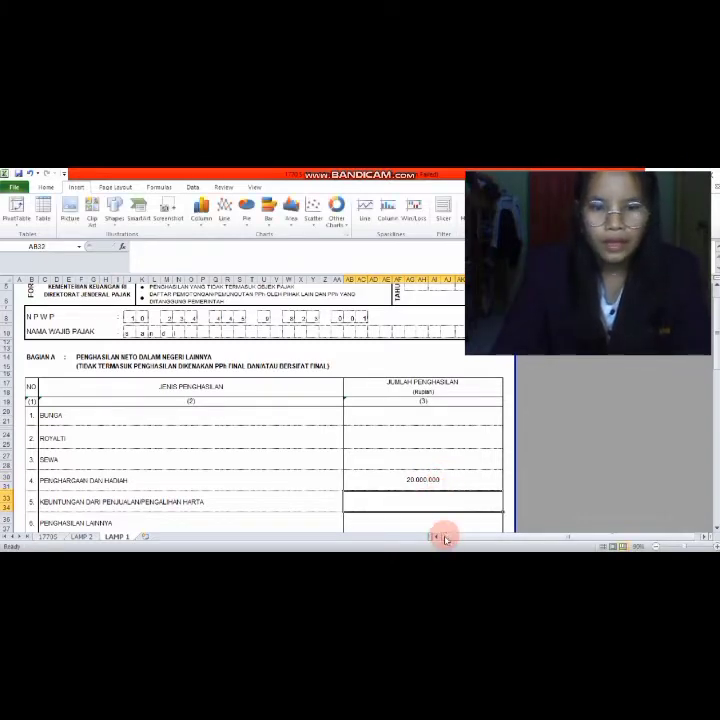
key("alt+Tab")
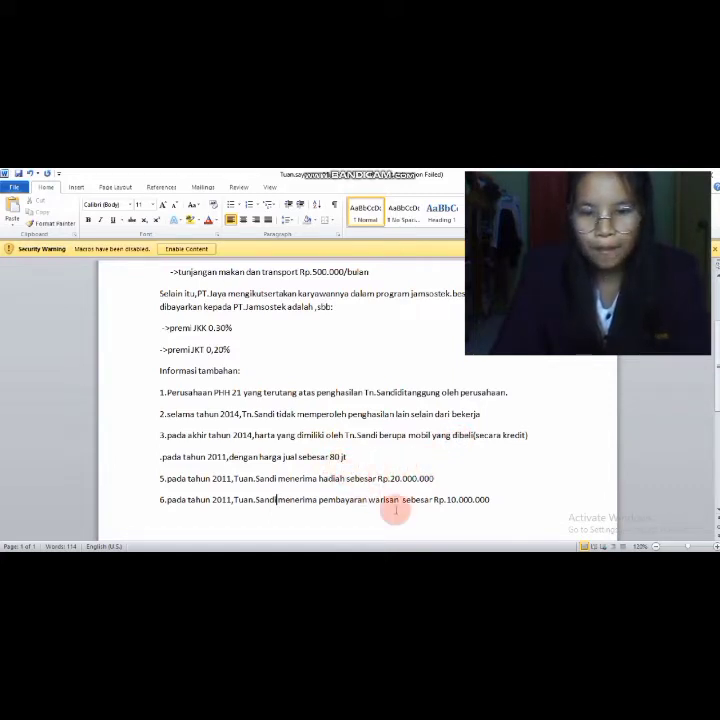
- After rechecking the 2011 gift and inheritance lines, return to the 1770 S-19 workbook
mouse_move(440, 548)
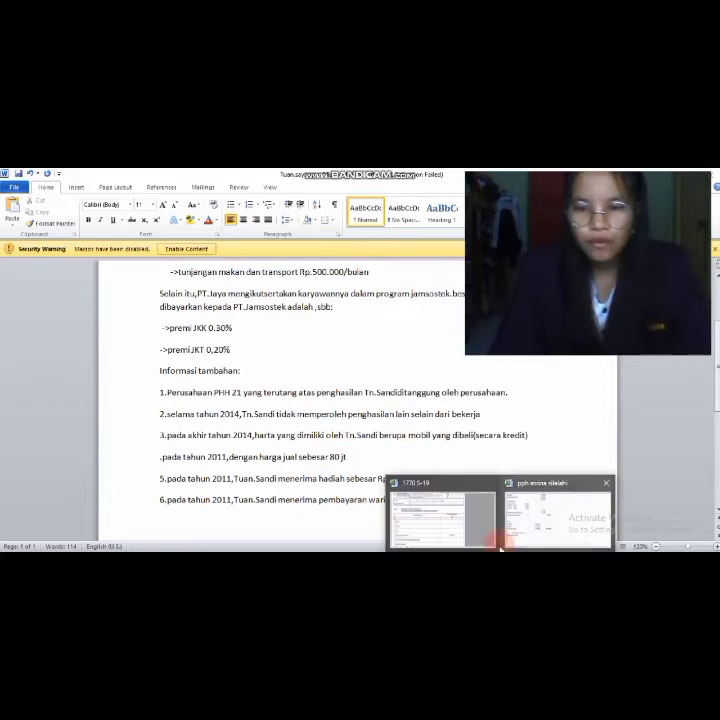
left_click(428, 530)
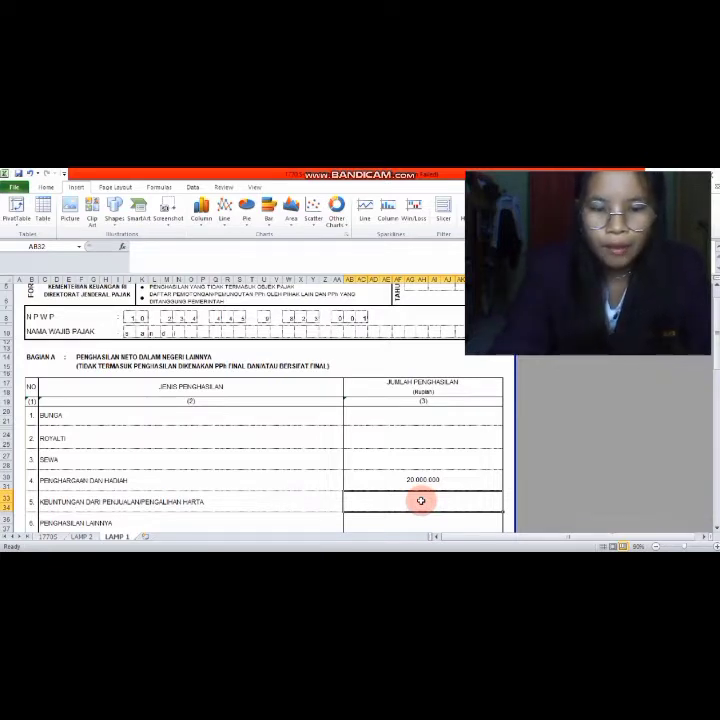
- Enter 80.000.000 asset-sale profit in AB32 and confirm Jumlah Bagian A shows 100.000.000
type("80.000.000")
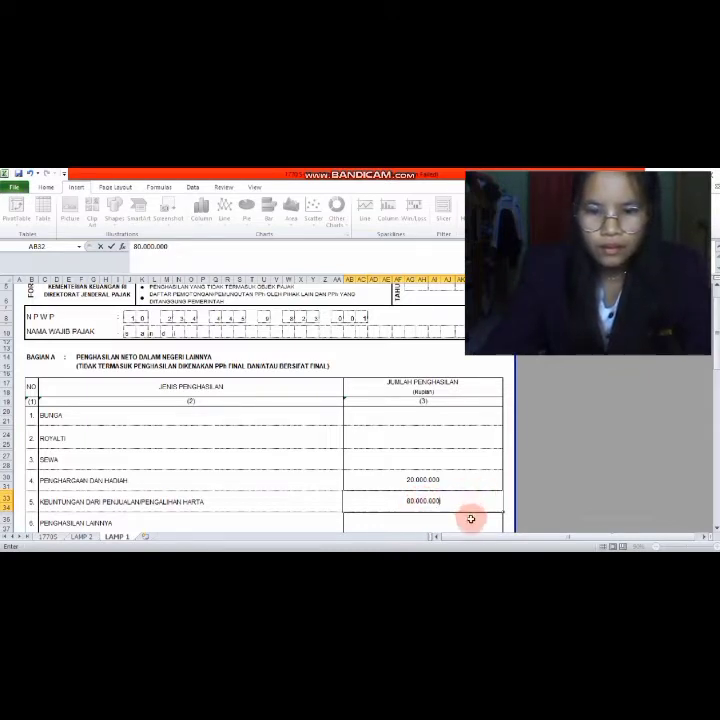
key("Return")
key("Return")
key("Return")
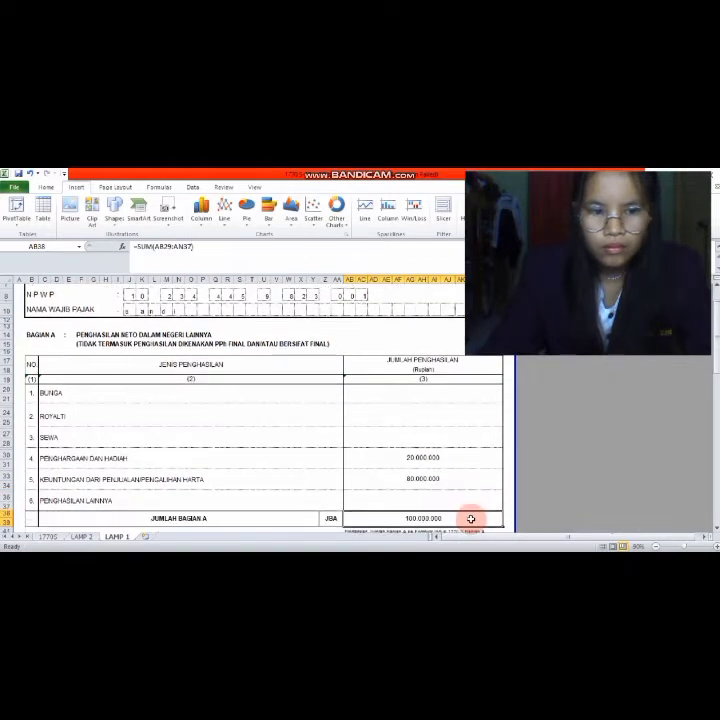
left_click(432, 518)
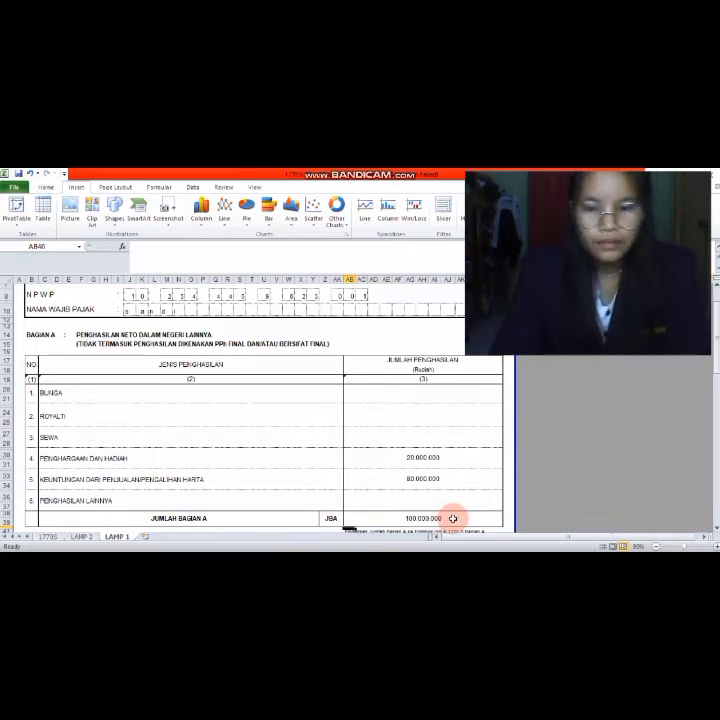
scroll(453, 518, "down", 5)
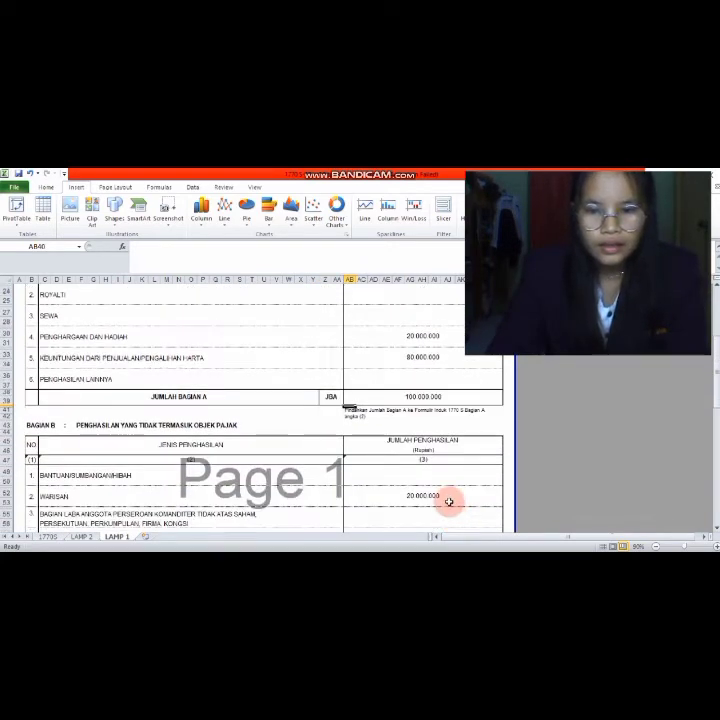
- Delete the old Warisan amount in cell AB51 of Bagian B on LAMP 1
left_click(439, 495)
key("BackSpace")
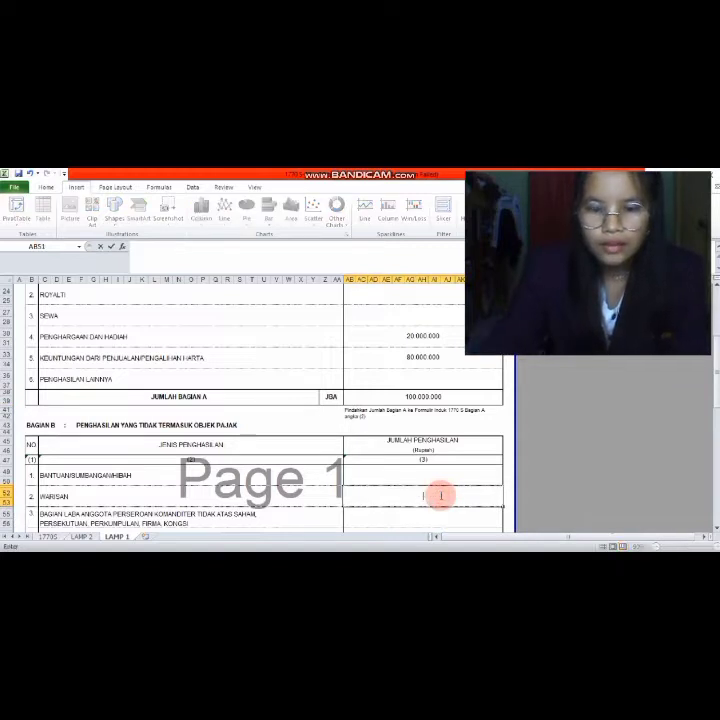
type("100")
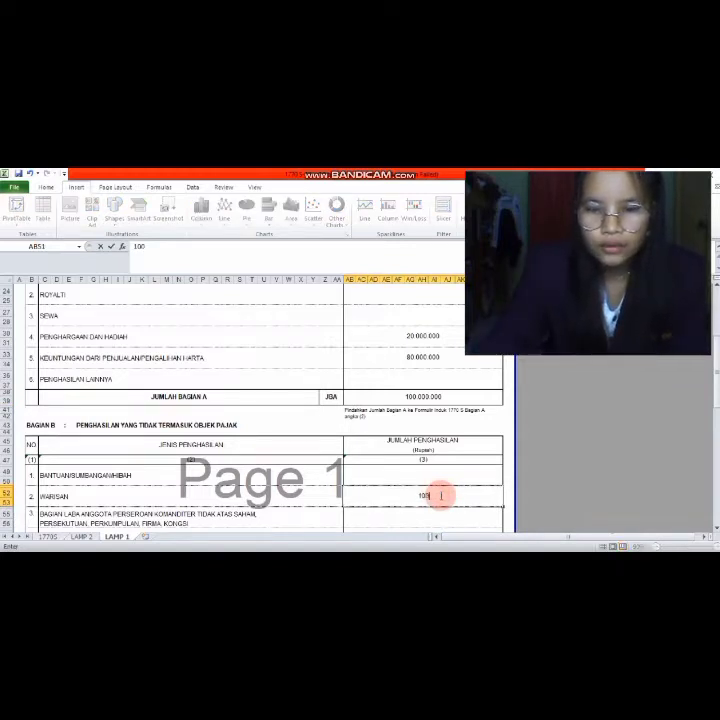
type(".000.000")
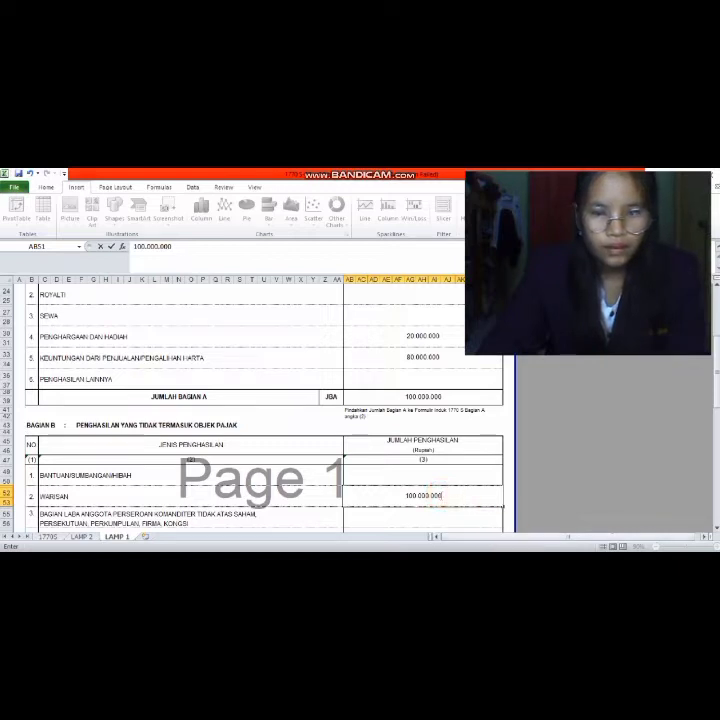
key("BackSpace")
key("BackSpace")
key("BackSpace")
key("BackSpace")
key("BackSpace")
key("BackSpace")
key("BackSpace")
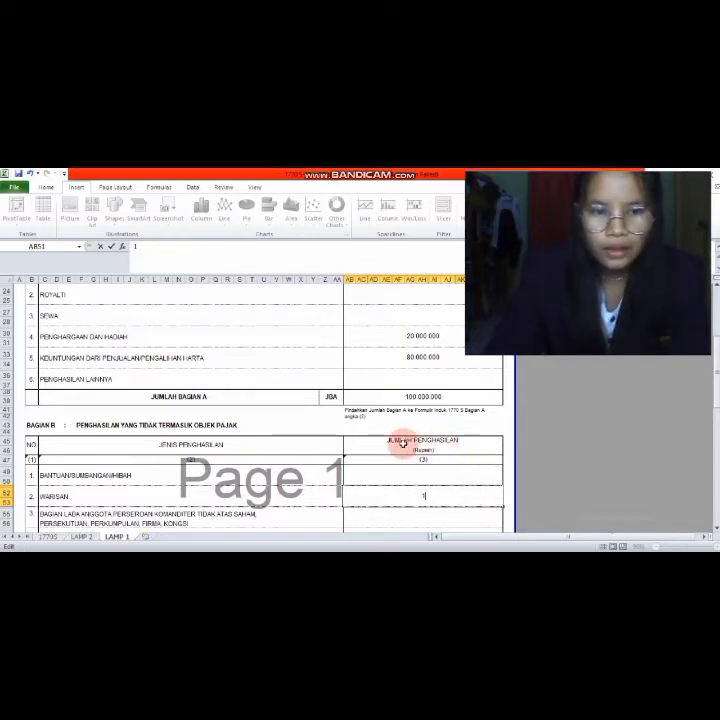
scroll(390, 440, "down", 3)
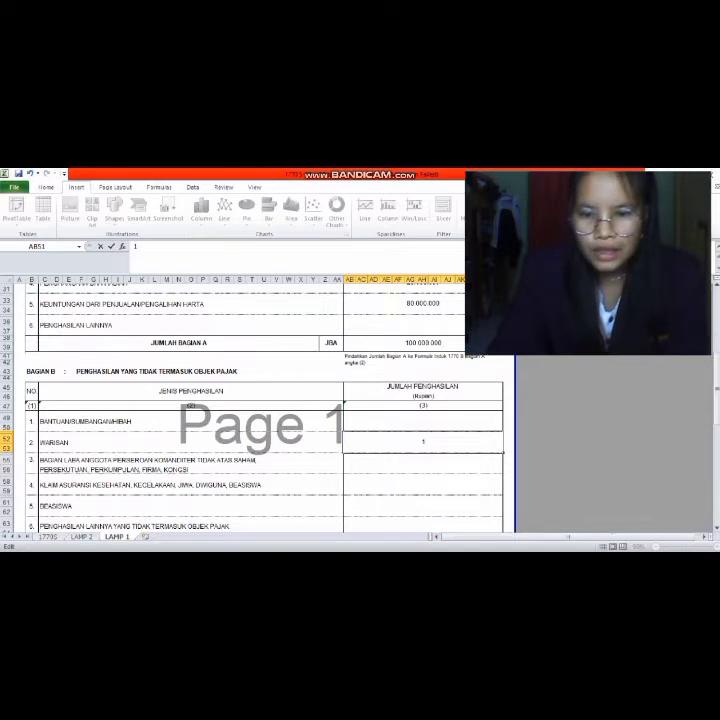
- Check the figures in the Word case document, then return to the Excel workbook
key("alt+Tab")
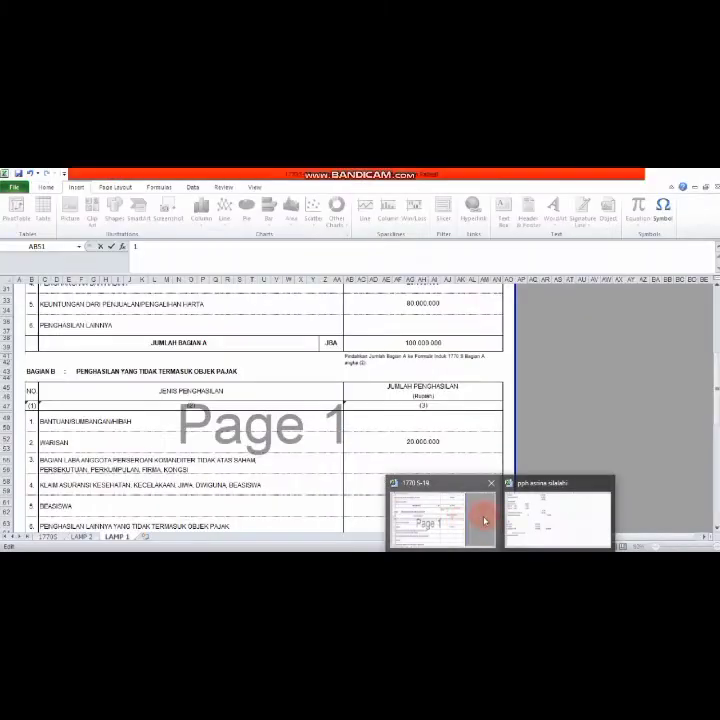
left_click(455, 525)
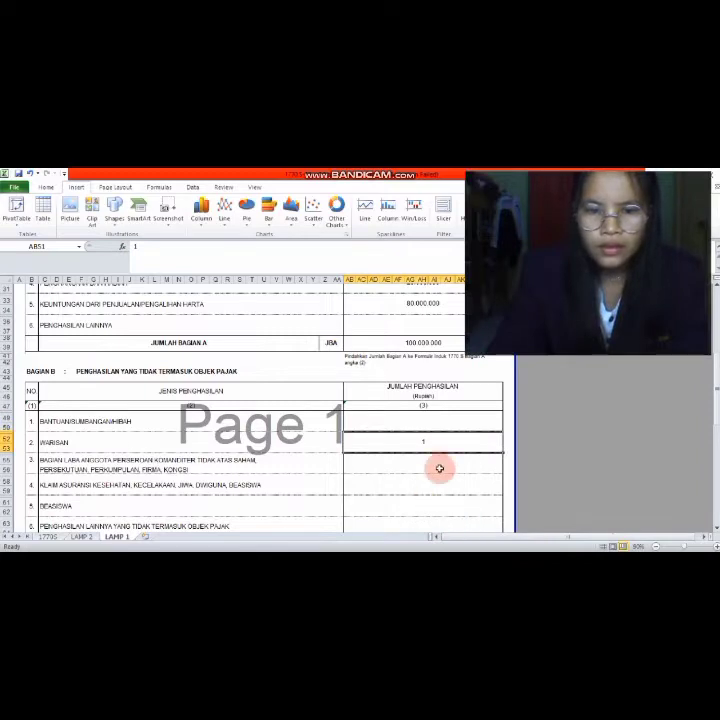
scroll(424, 467, "down", 3)
scroll(424, 467, "up", 3)
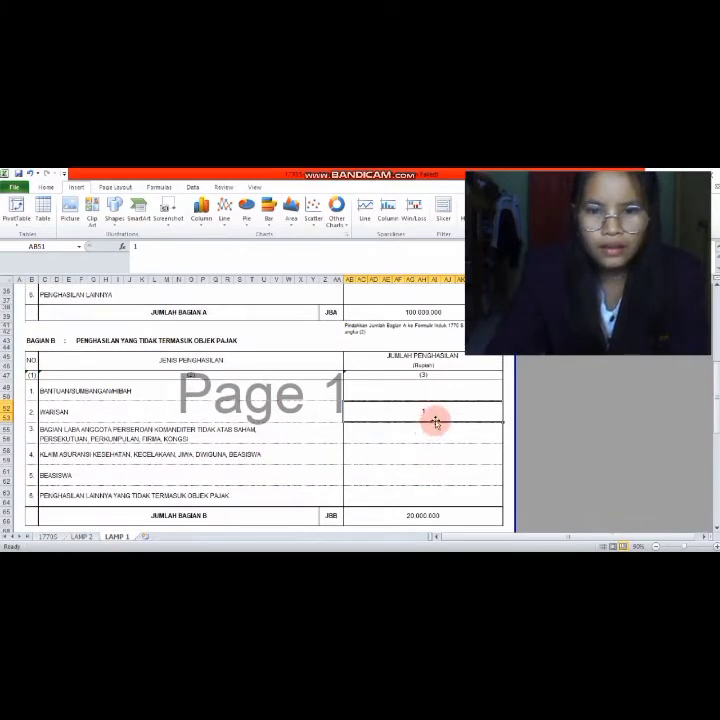
- Enter 10.000.000 for Warisan in AB51 and retype the Jumlah Bagian B total in AB65
type("0")
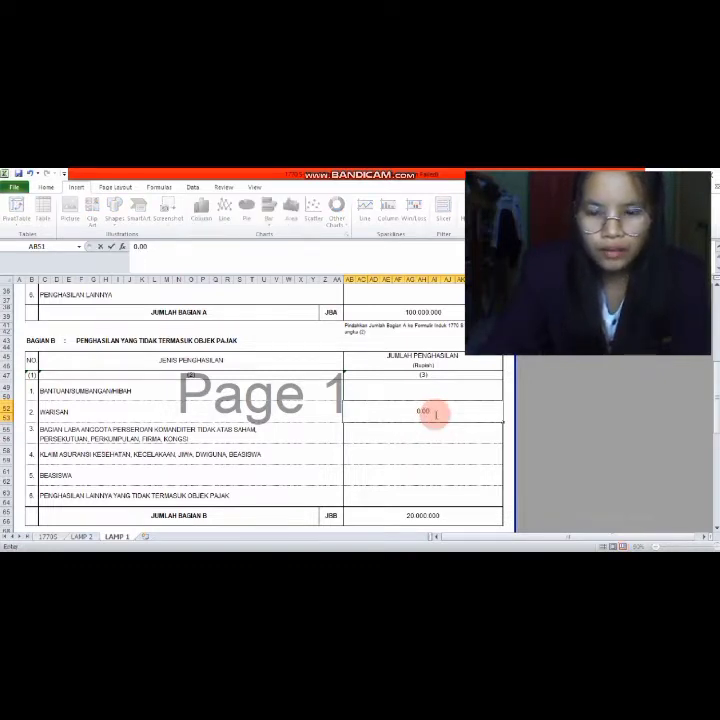
type("10")
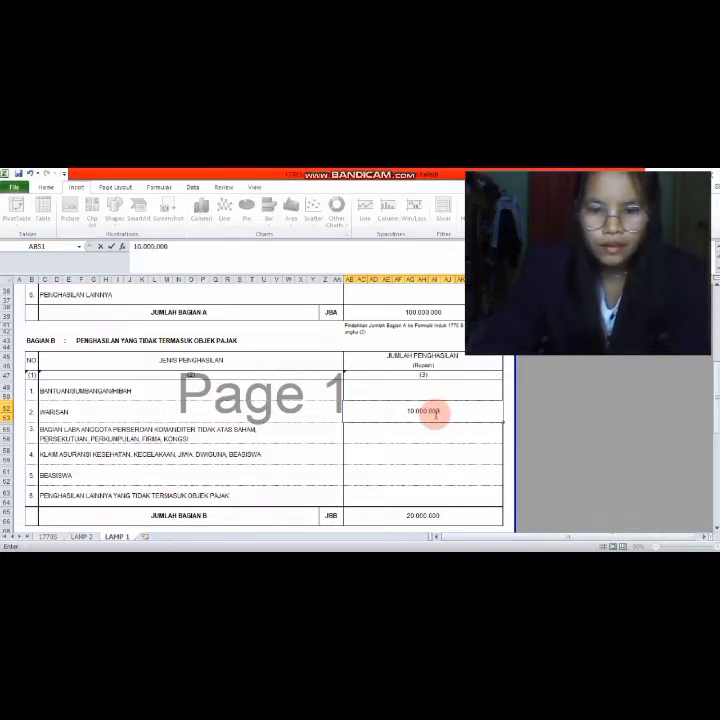
left_click(432, 515)
type("2")
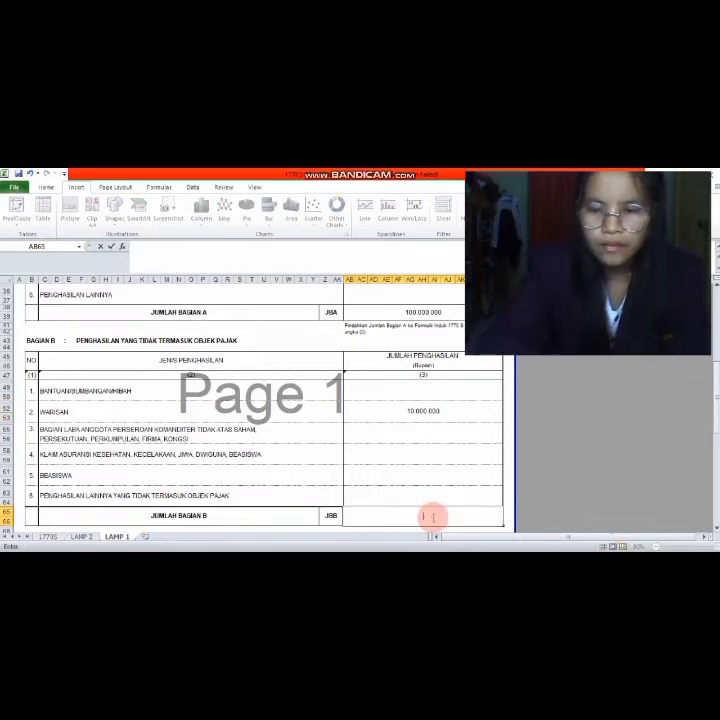
type("10.000.000")
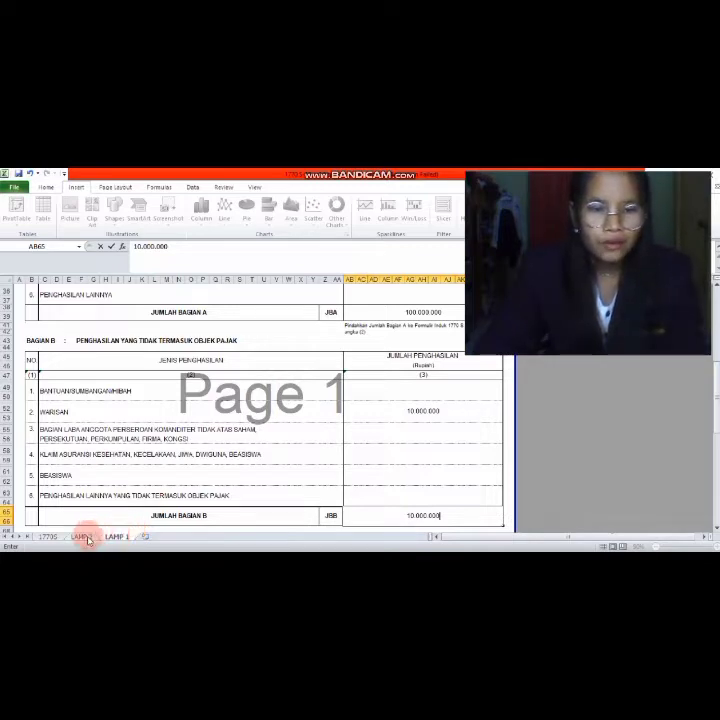
- Go to the top of the LAMP 2 sheet and clear the first old name letters in row 12
left_click(82, 537)
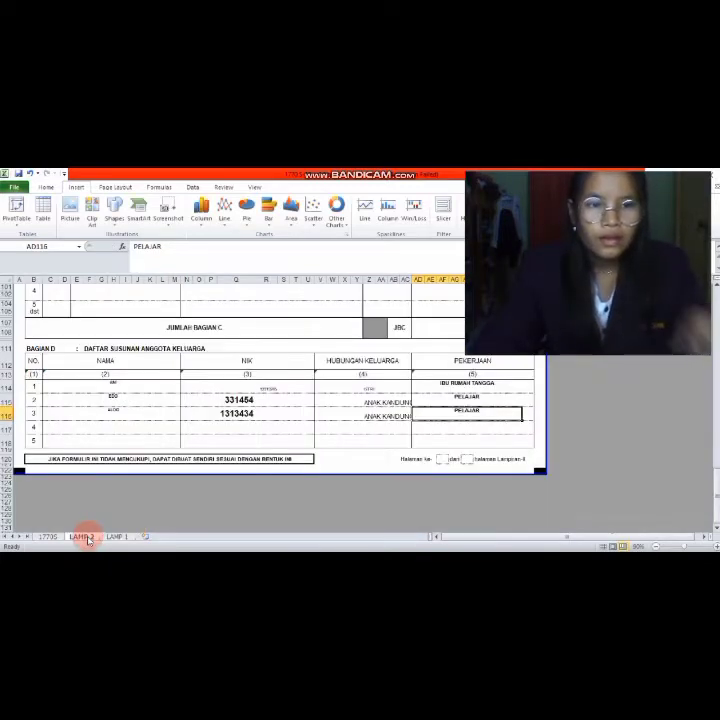
scroll(87, 540, "up", 20)
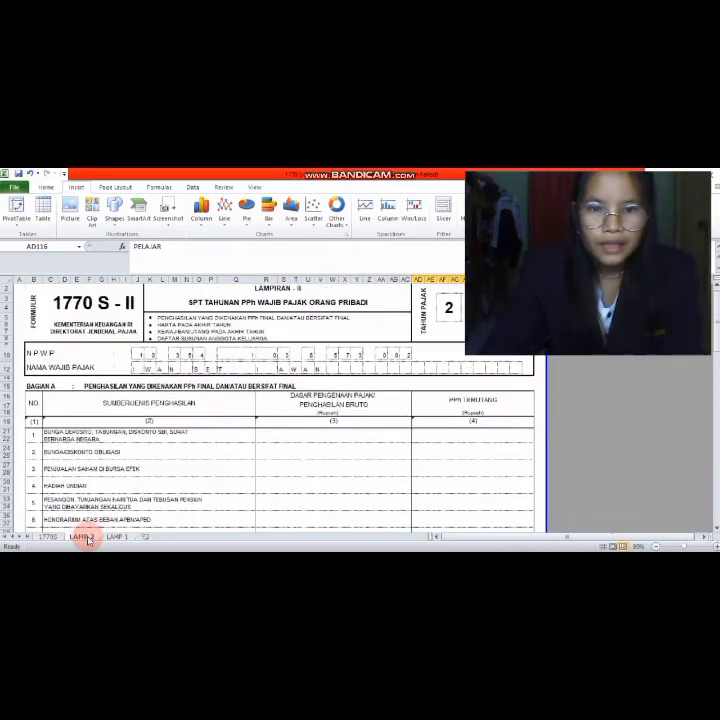
scroll(87, 540, "up", 3)
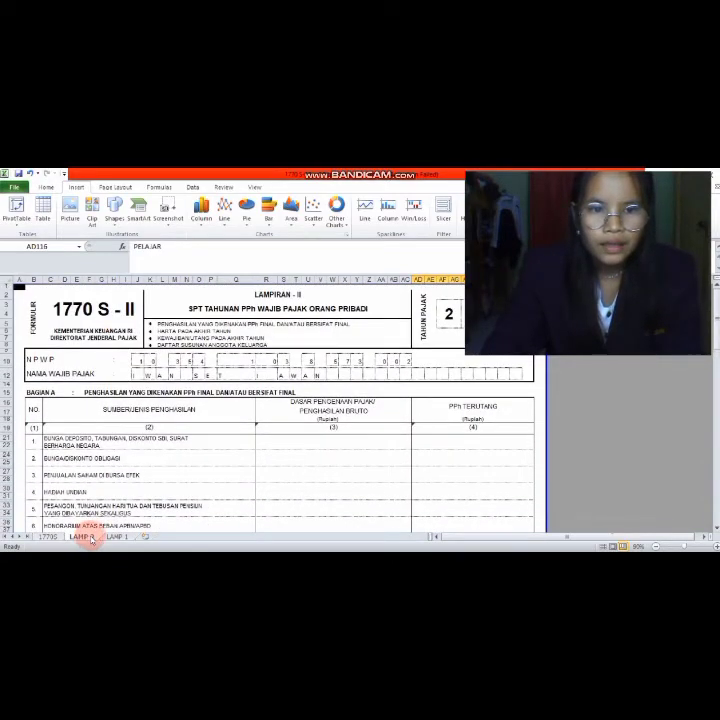
left_click(140, 374)
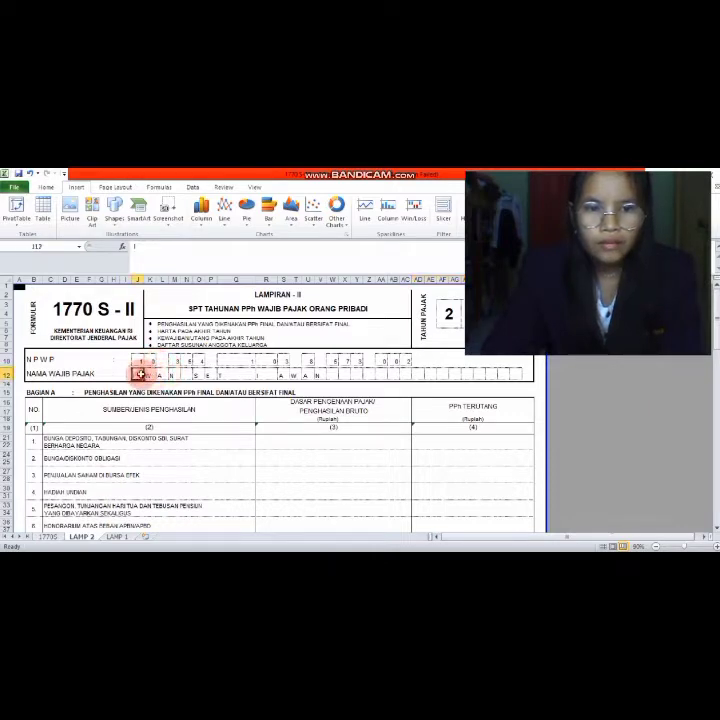
left_click(150, 374)
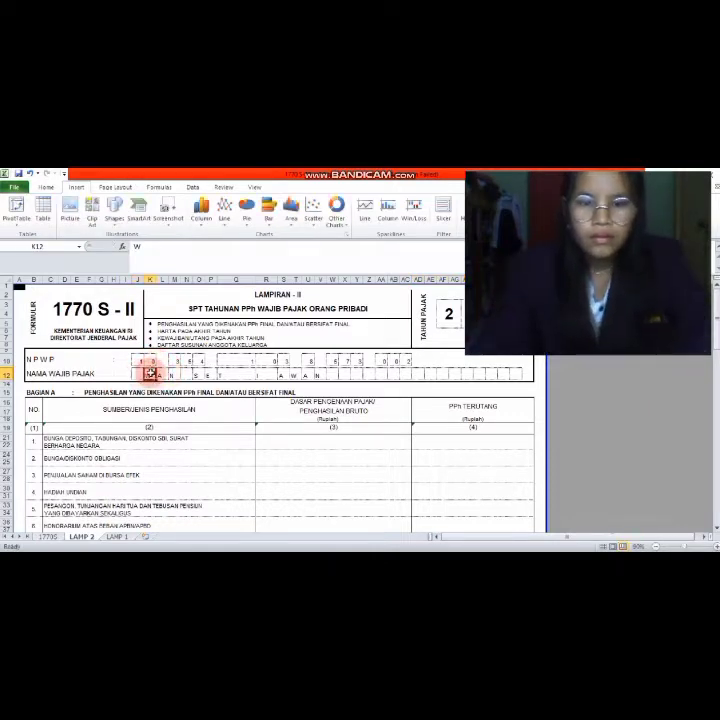
key("BackSpace")
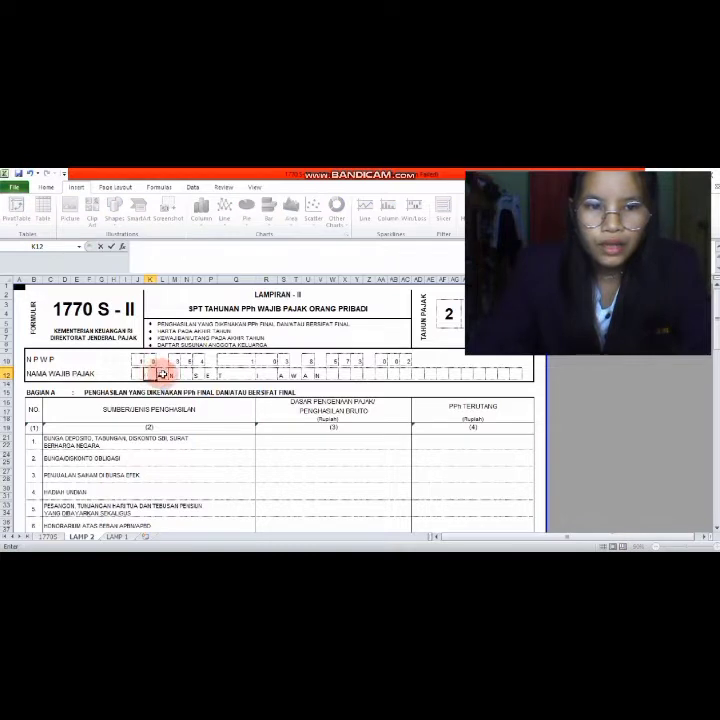
left_click(163, 374)
key("BackSpace")
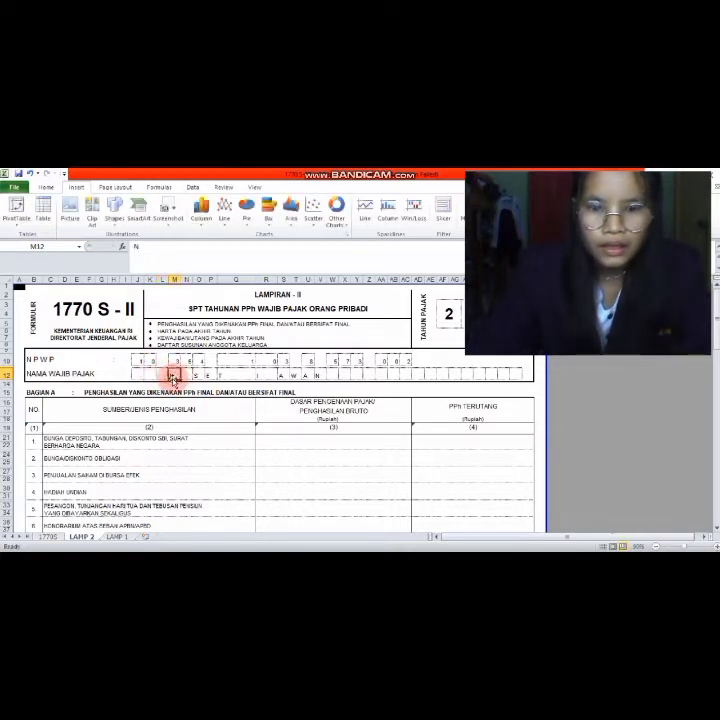
left_click(180, 374)
key("BackSpace")
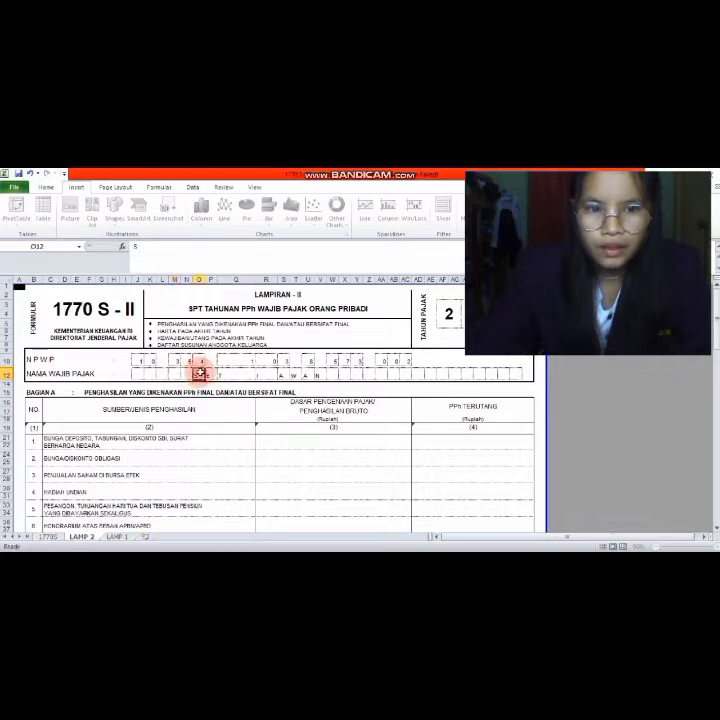
left_click(212, 371)
key("BackSpace")
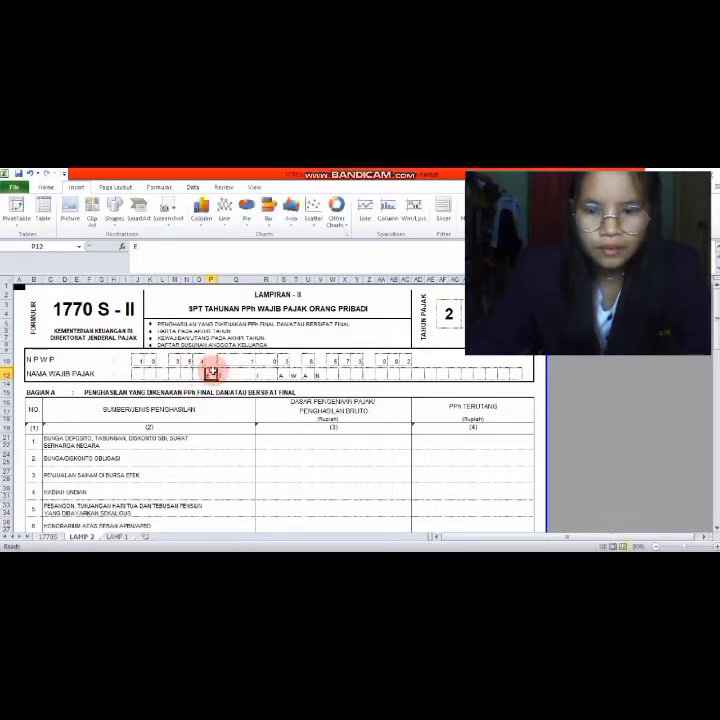
- Clear the remaining old taxpayer name letters through box V12
left_click(224, 371)
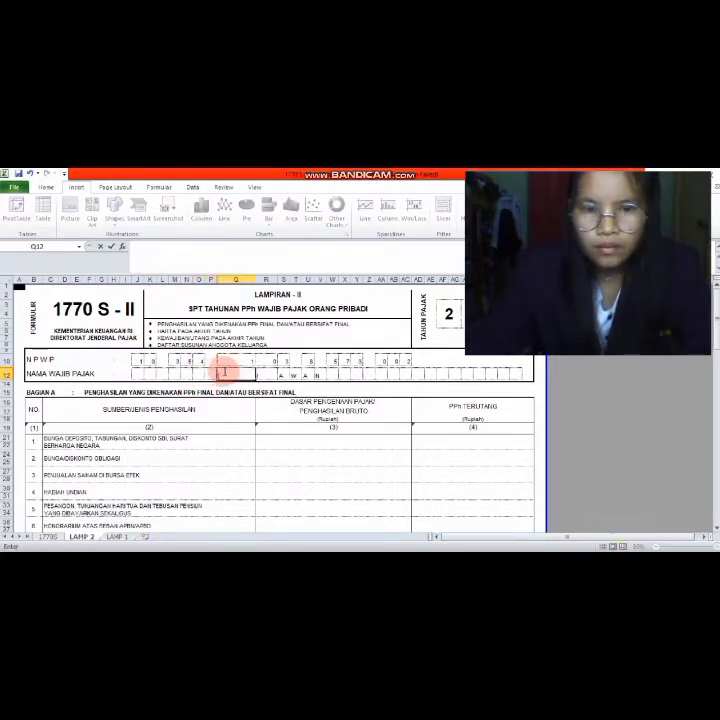
left_click(270, 375)
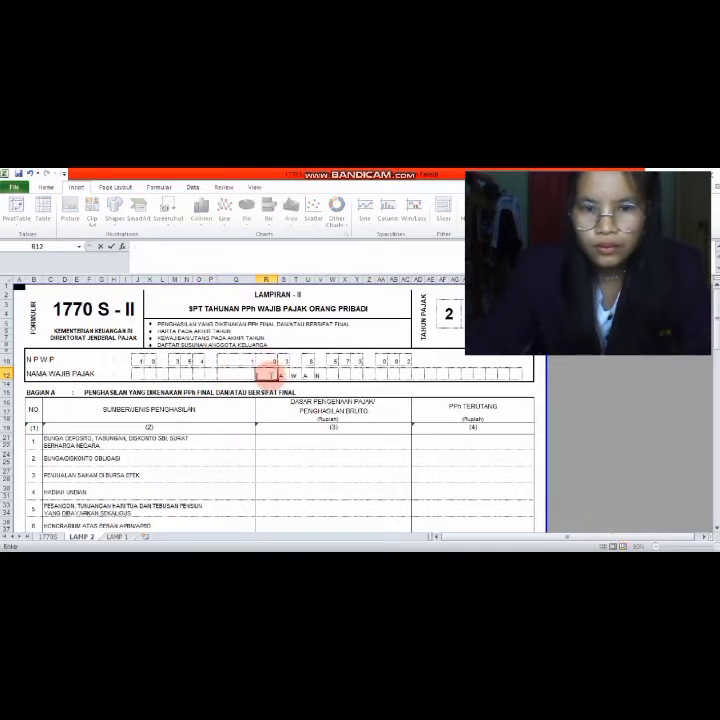
left_click(284, 374)
key("BackSpace")
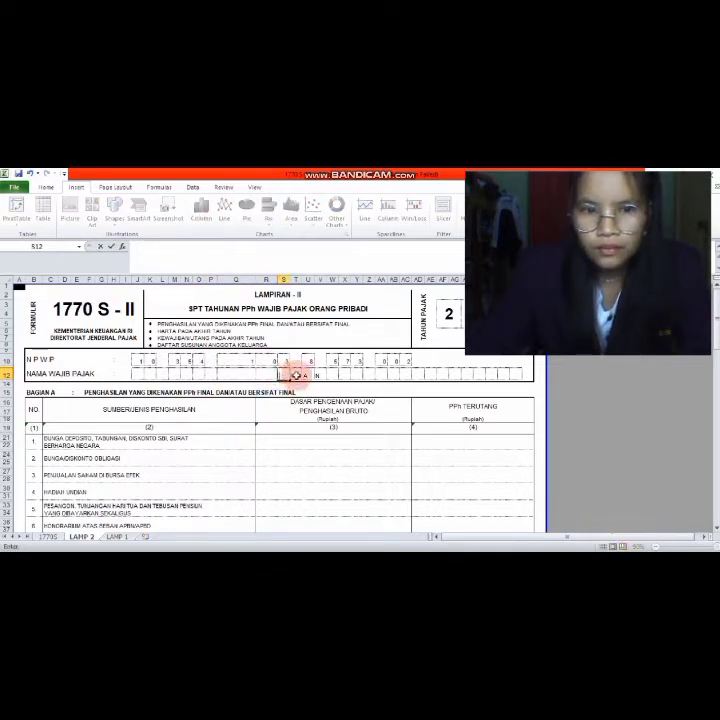
left_click(297, 374)
key("BackSpace")
left_click(306, 374)
key("BackSpace")
left_click(319, 374)
key("BackSpace")
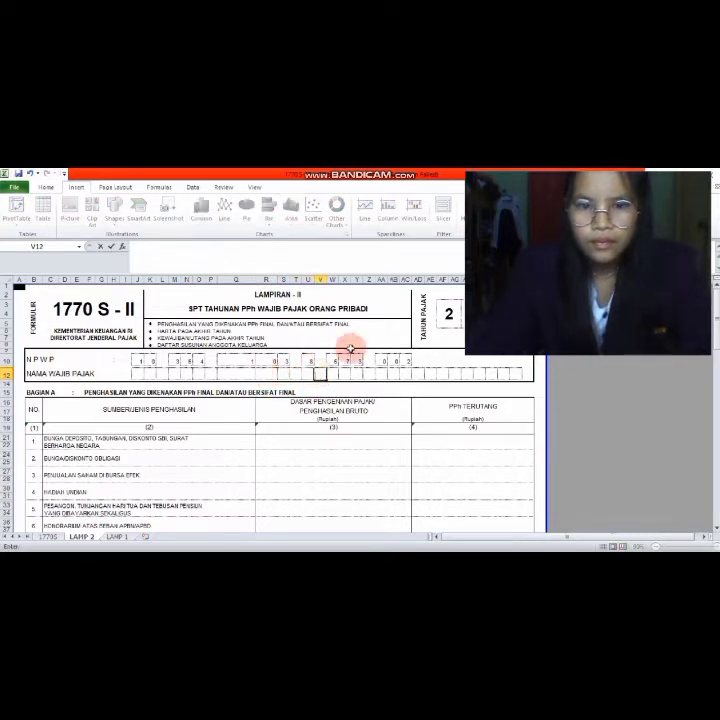
- Type the taxpayer's first name into boxes J12 to N12, one letter per box
left_click(140, 375)
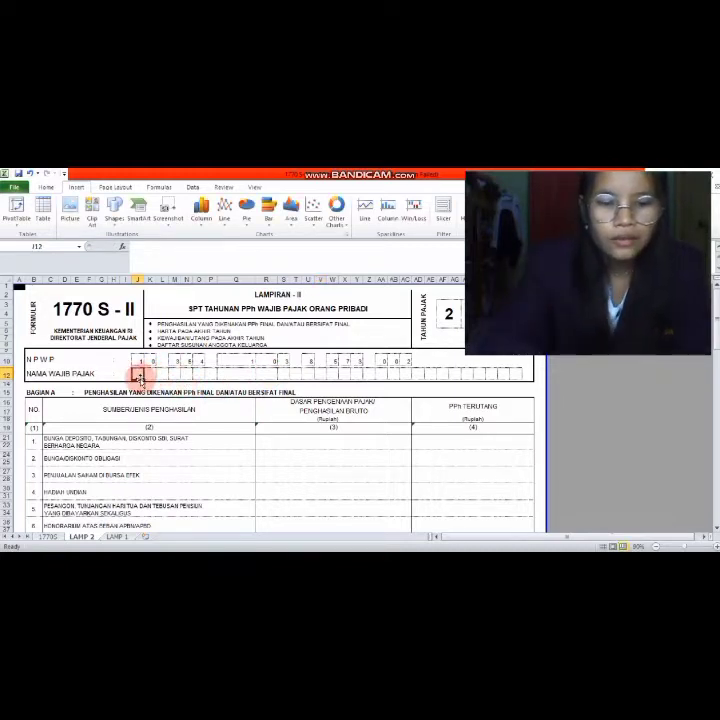
type("s")
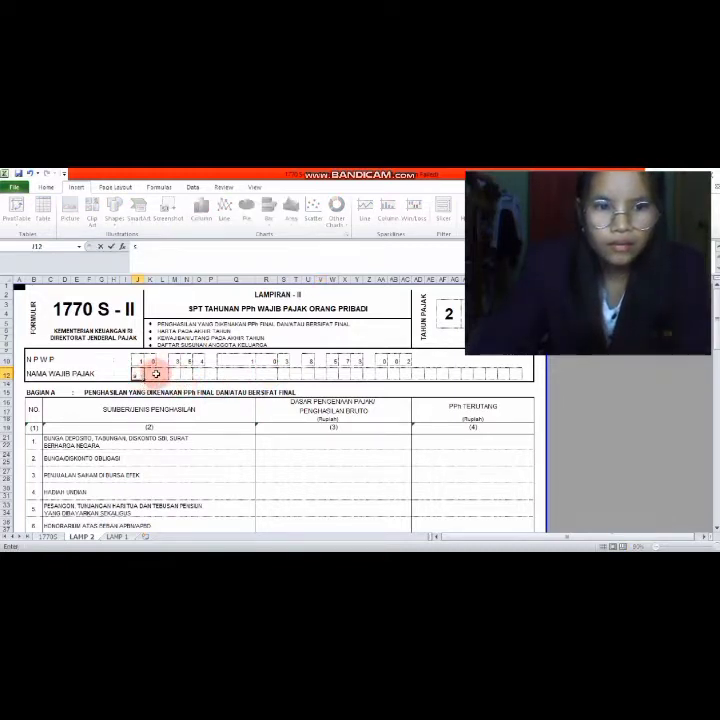
left_click(148, 374)
type("a")
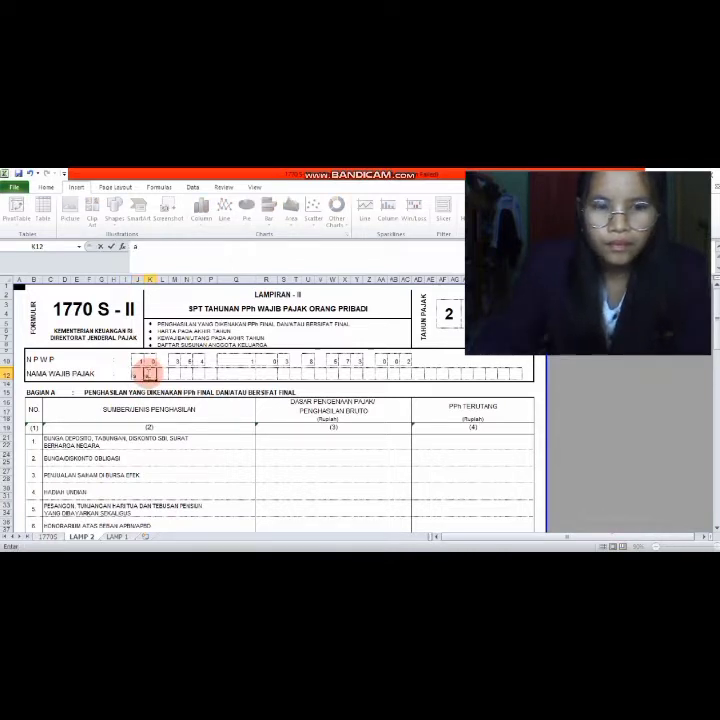
left_click(161, 374)
type("n")
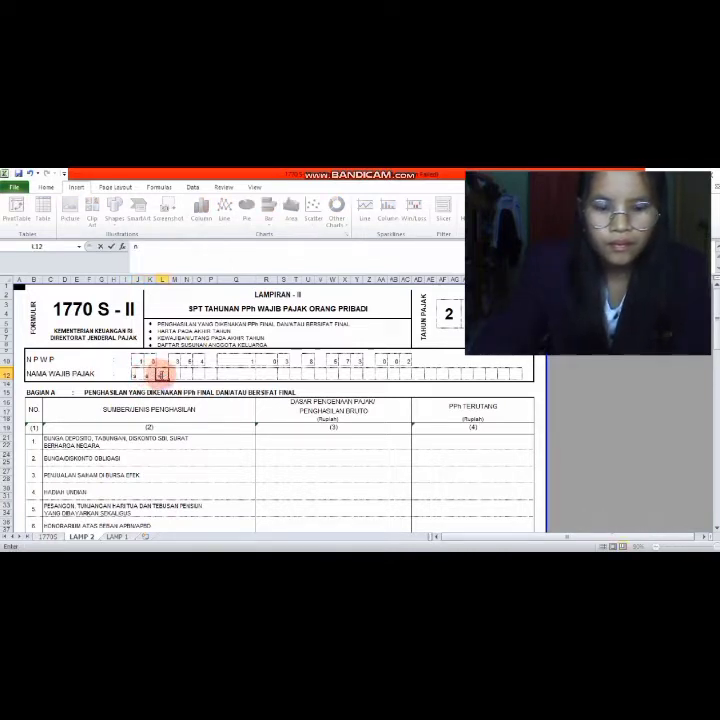
left_click(176, 374)
type("d")
left_click(186, 374)
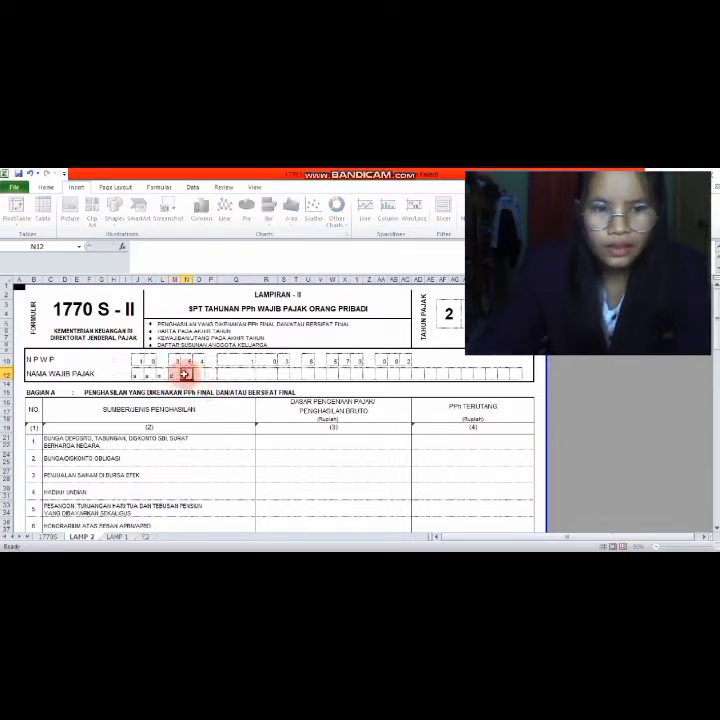
type("i")
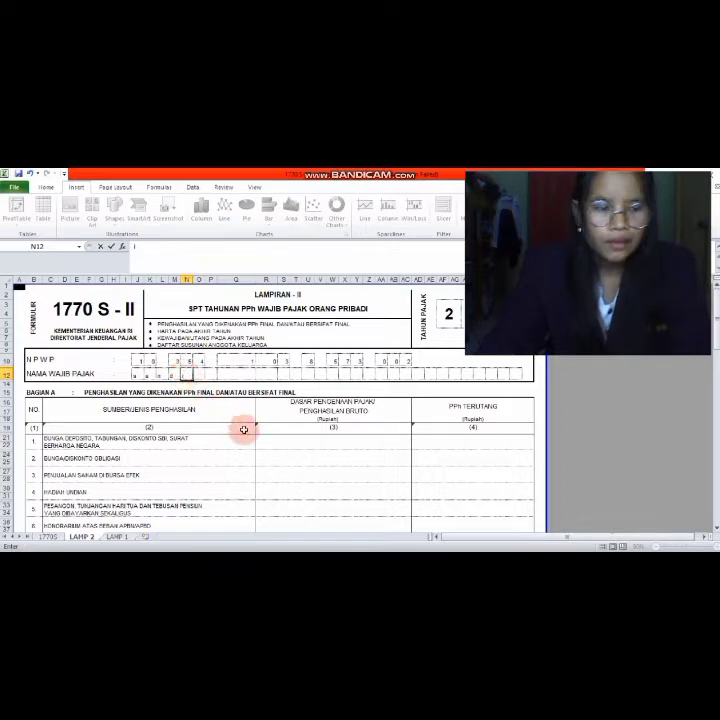
scroll(256, 447, "down", 3)
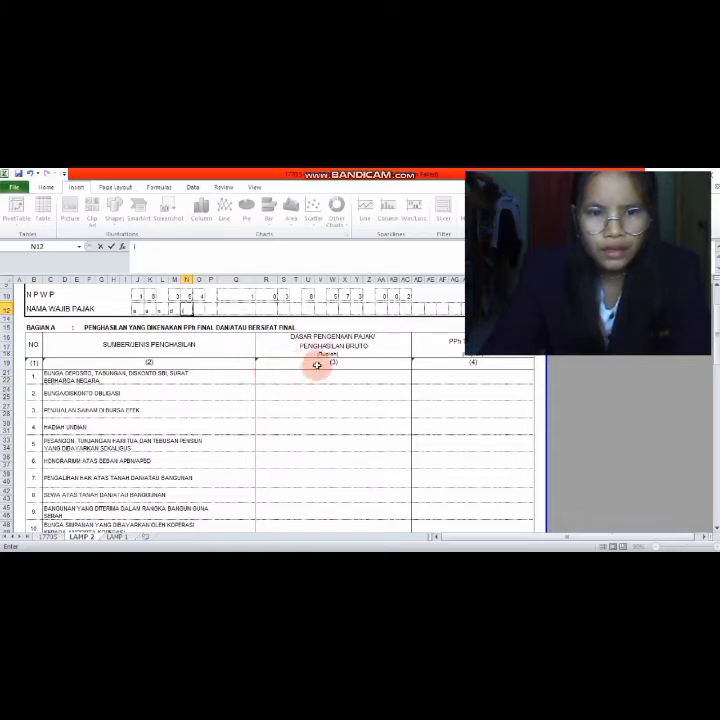
scroll(324, 380, "down", 2)
scroll(325, 381, "down", 7)
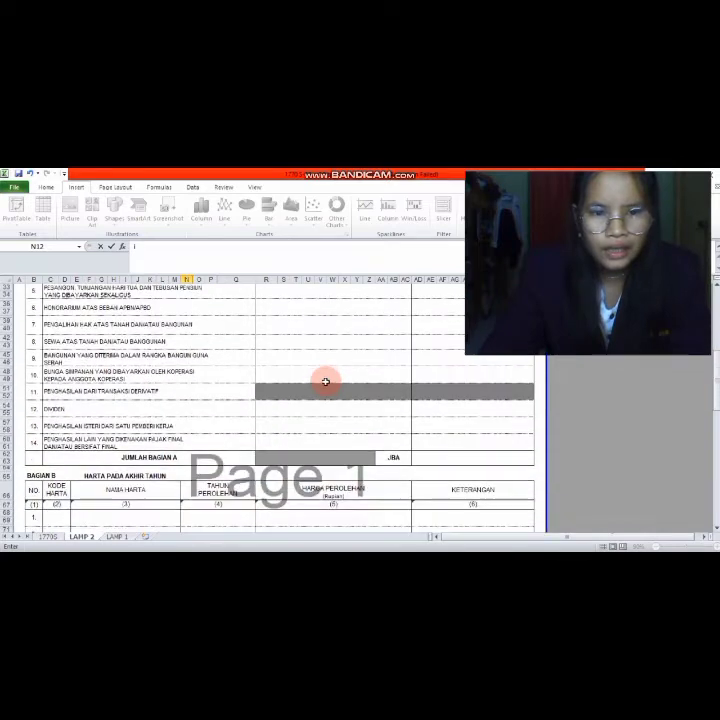
- Scroll past the empty Bagian C debts table down to the Bagian D family list
scroll(325, 381, "down", 3)
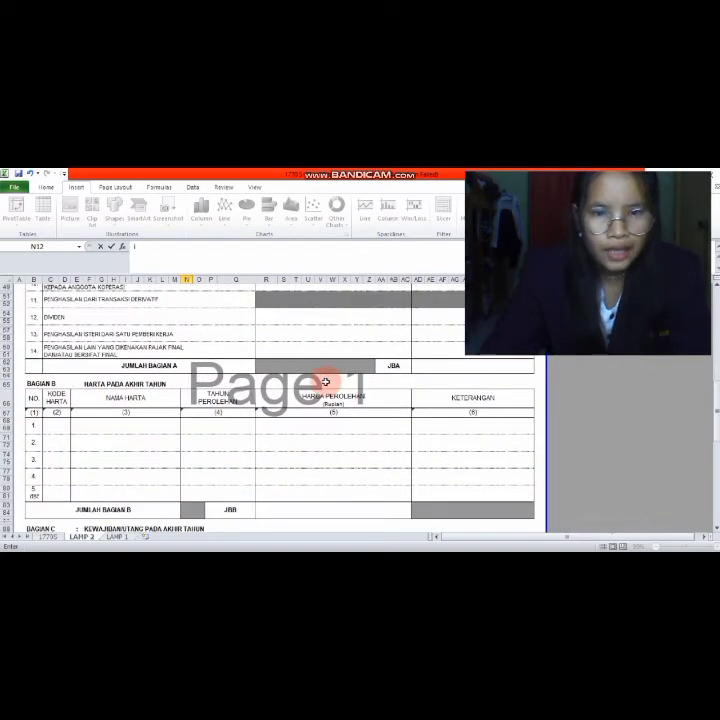
scroll(325, 381, "down", 3)
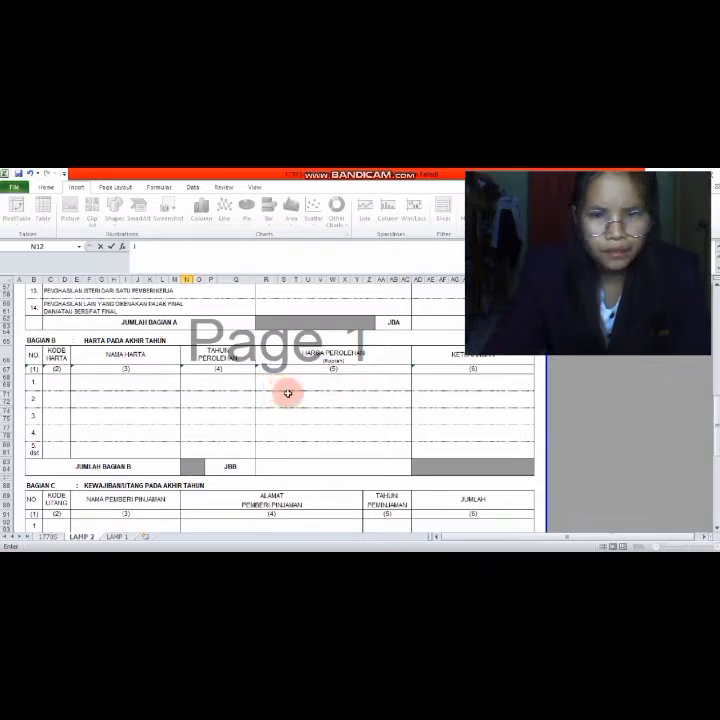
scroll(283, 399, "down", 1)
scroll(283, 399, "down", 5)
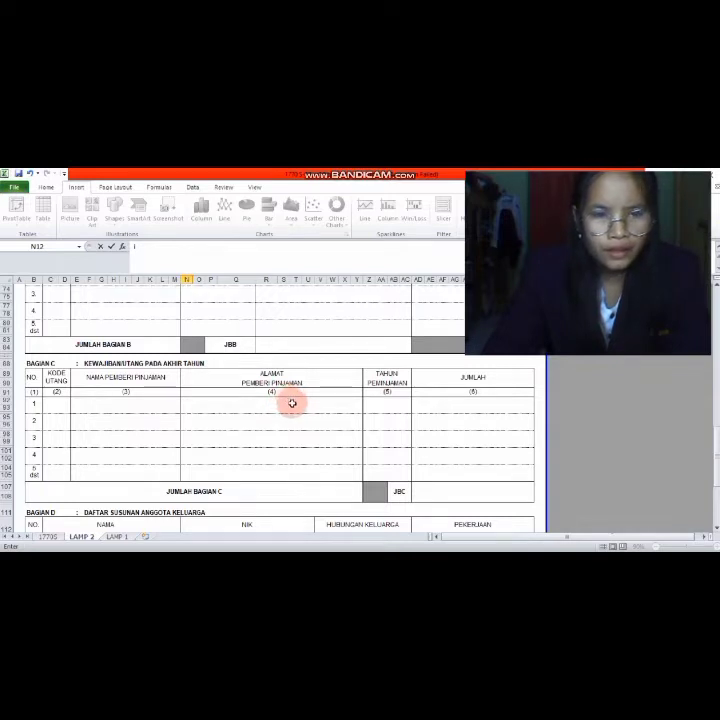
left_click(289, 405)
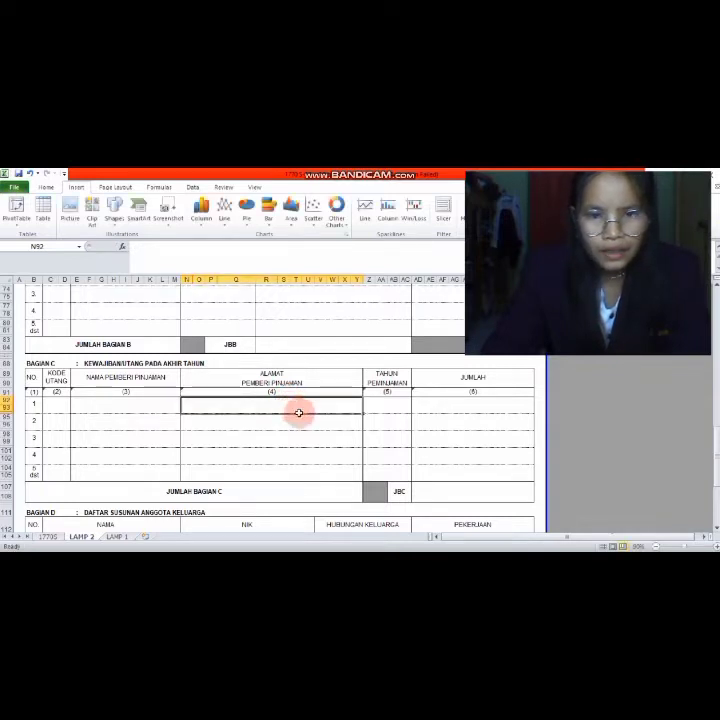
scroll(323, 422, "down", 5)
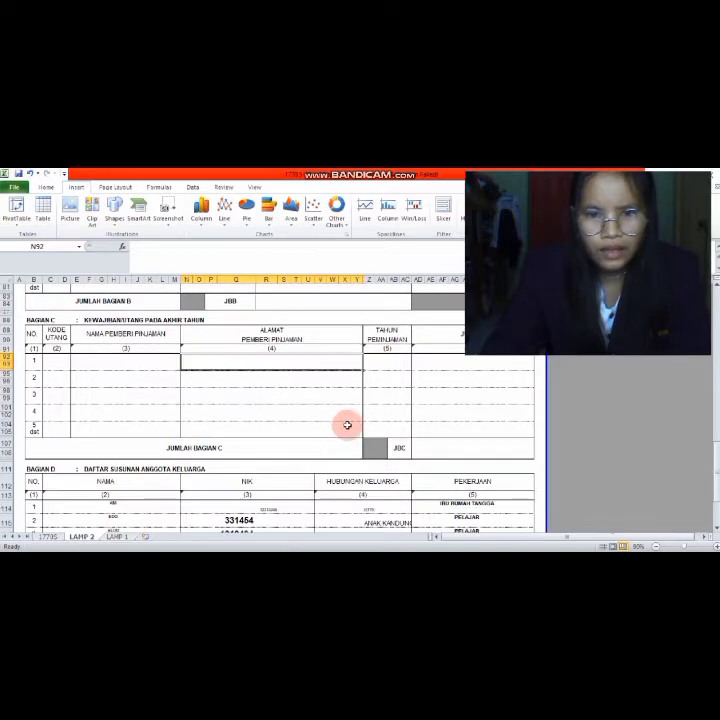
left_click(345, 408)
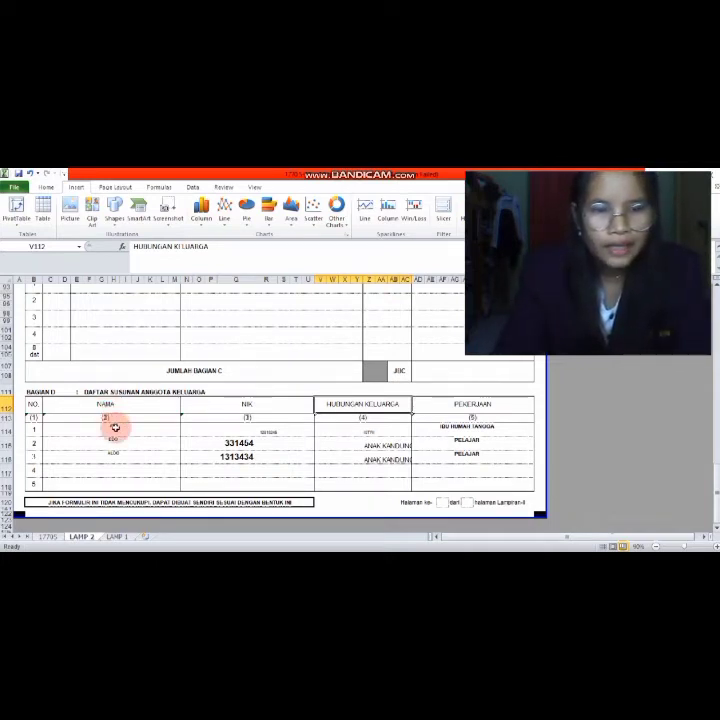
- Clear the names and NIK numbers of family members 2 and 3 in Bagian D
left_click(115, 428)
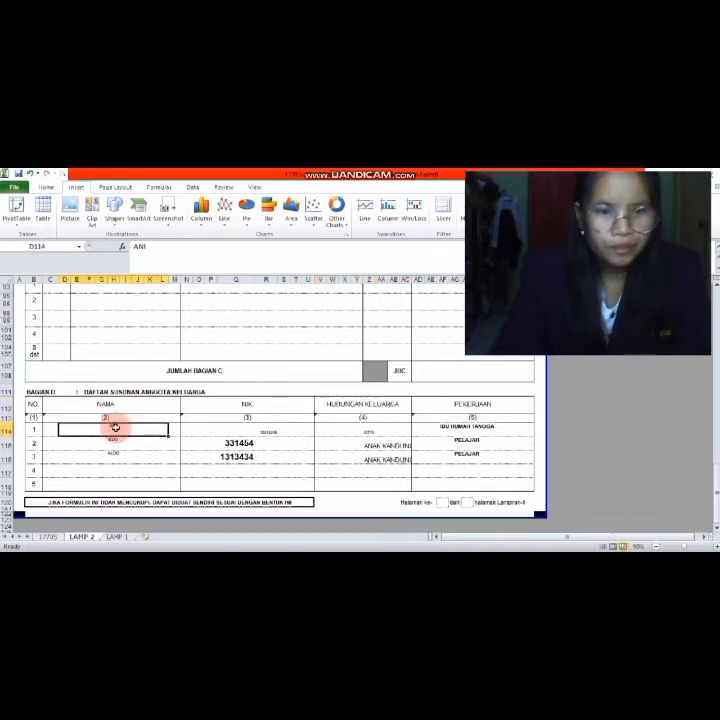
left_click(115, 444)
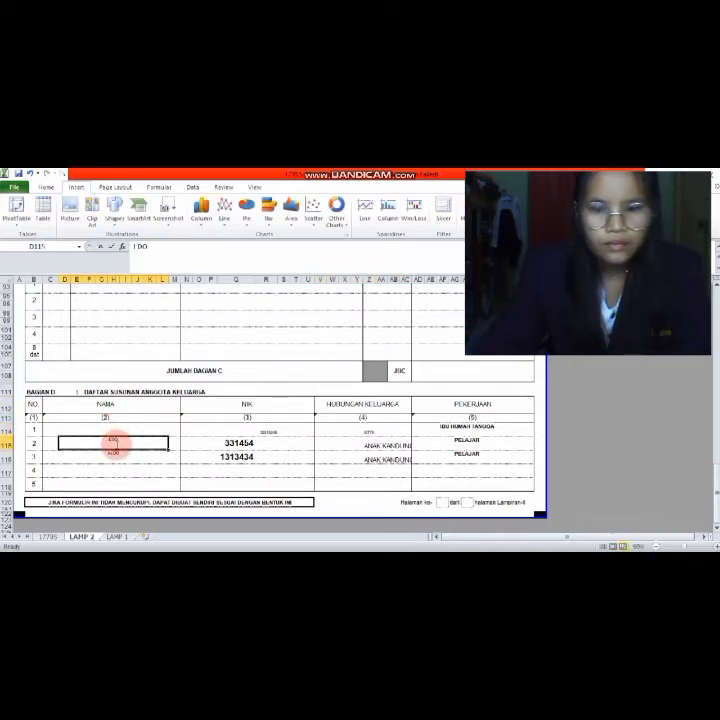
key("Delete")
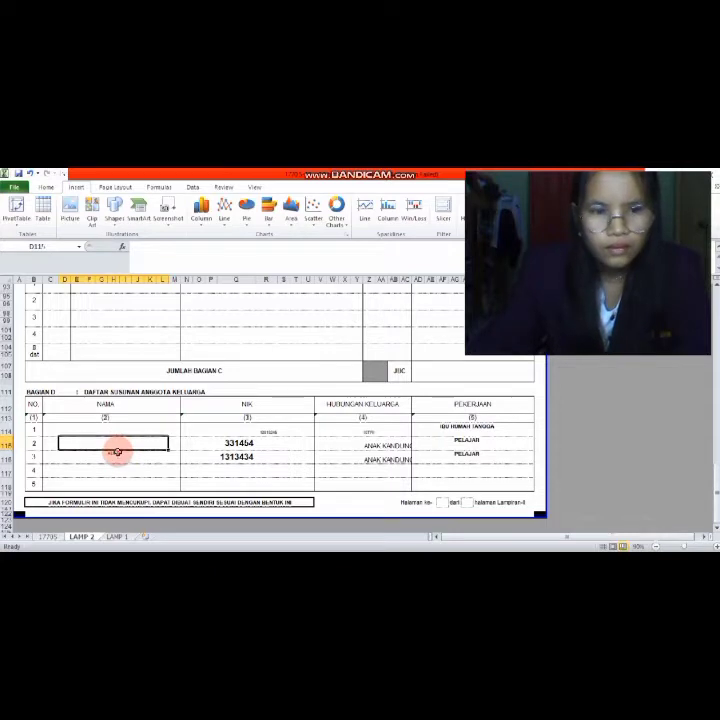
left_click(117, 453)
key("BackSpace")
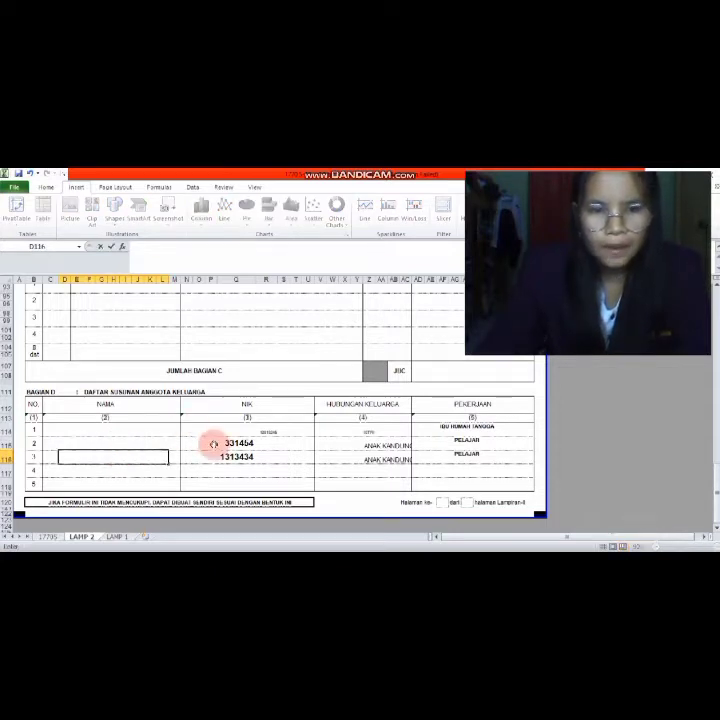
left_click(210, 442)
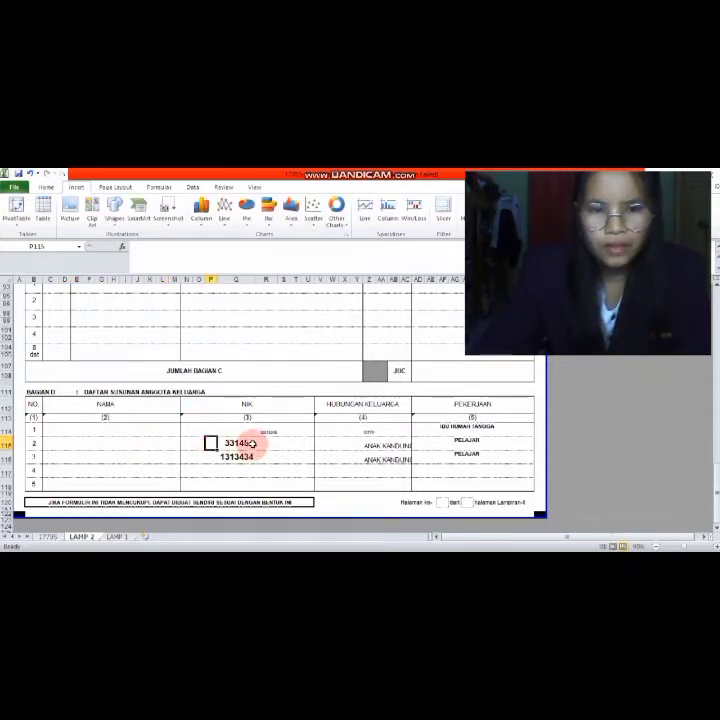
left_click(251, 443)
key("Delete")
left_click(252, 456)
key("Delete")
- Clear the ANAK KANDUNG relationships and PELAJAR occupations of members 2 and 3
left_click(292, 430)
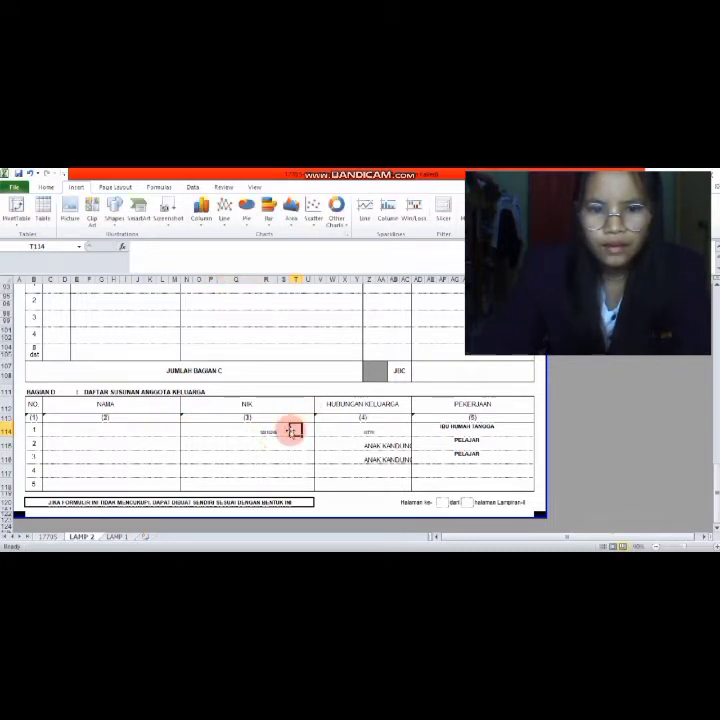
double_click(376, 457)
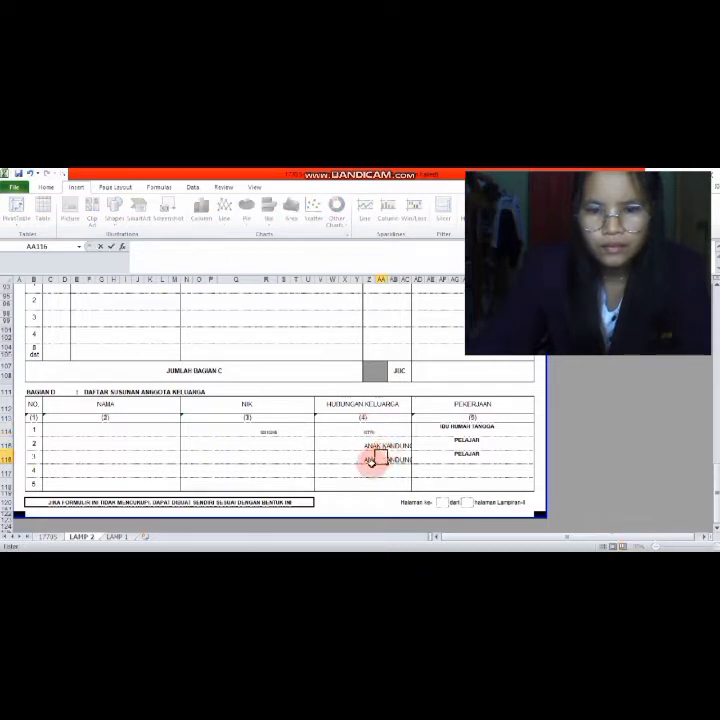
left_click(368, 457)
key("Delete")
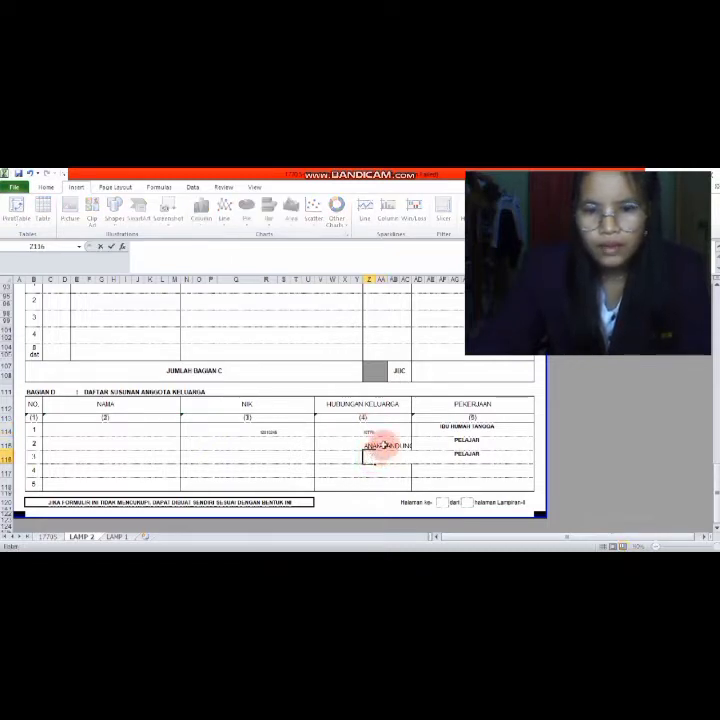
double_click(382, 444)
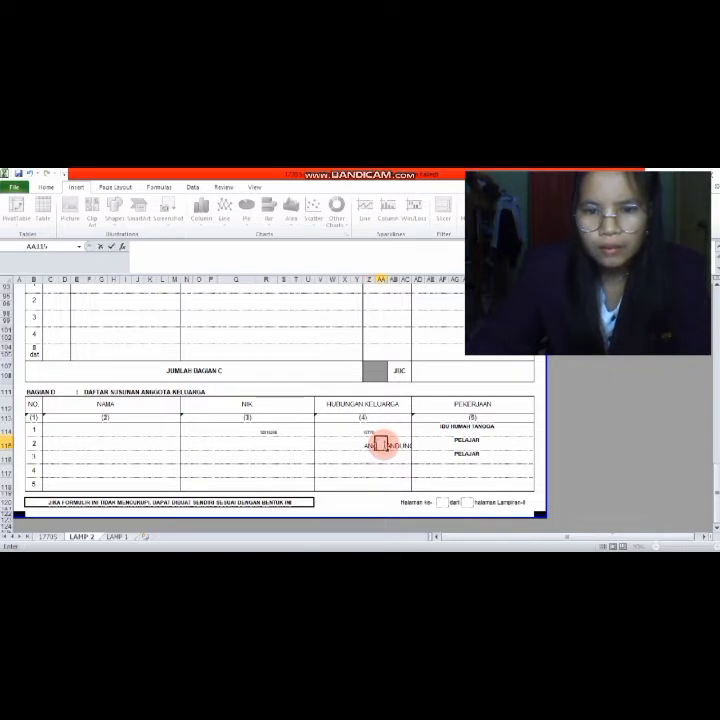
left_click(370, 443)
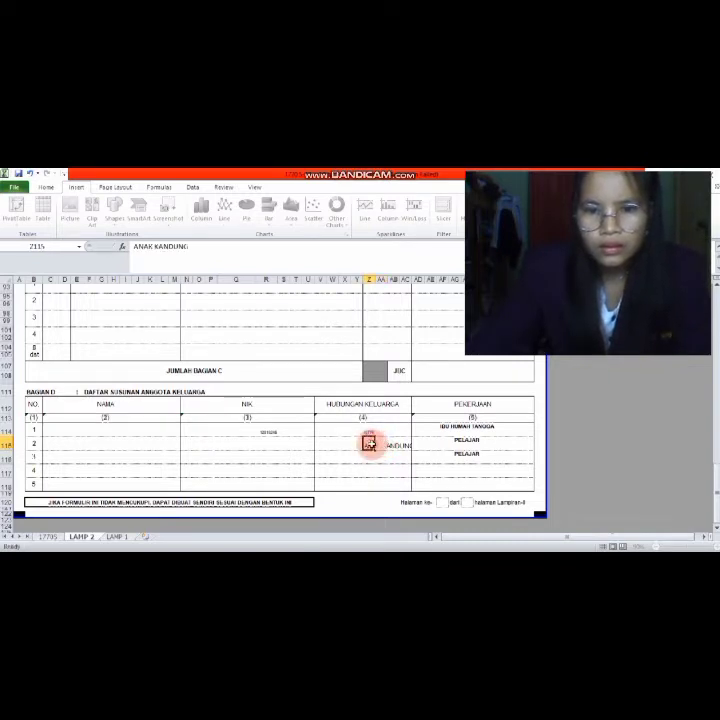
key("Delete")
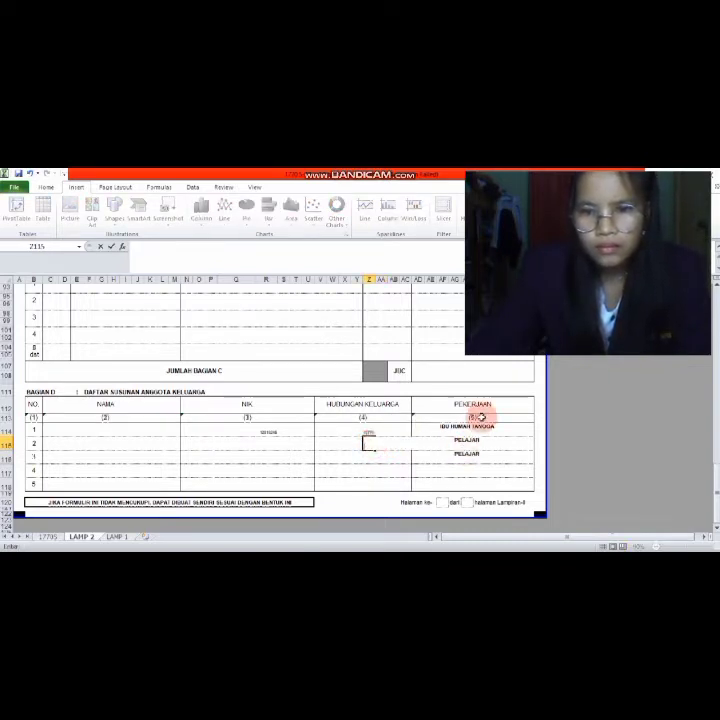
left_click(472, 443)
key("Delete")
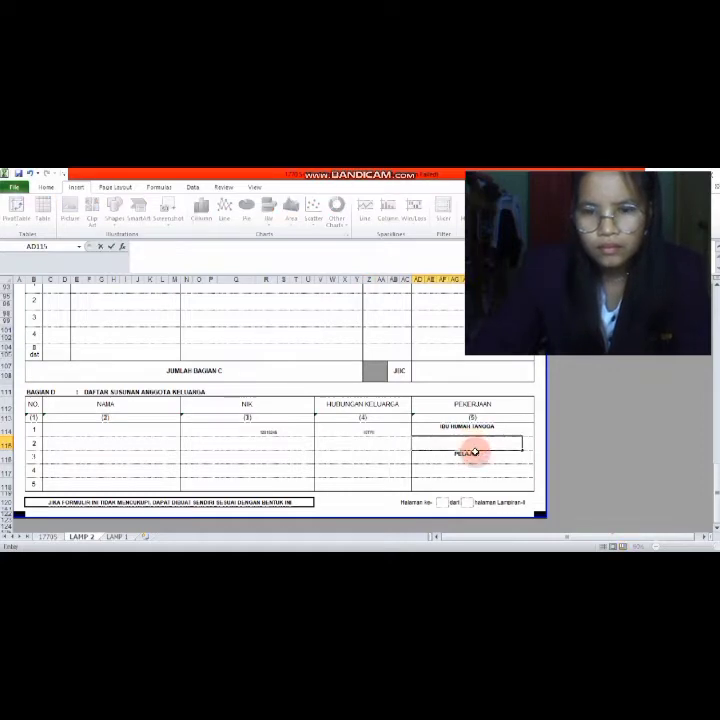
left_click(470, 455)
key("BackSpace")
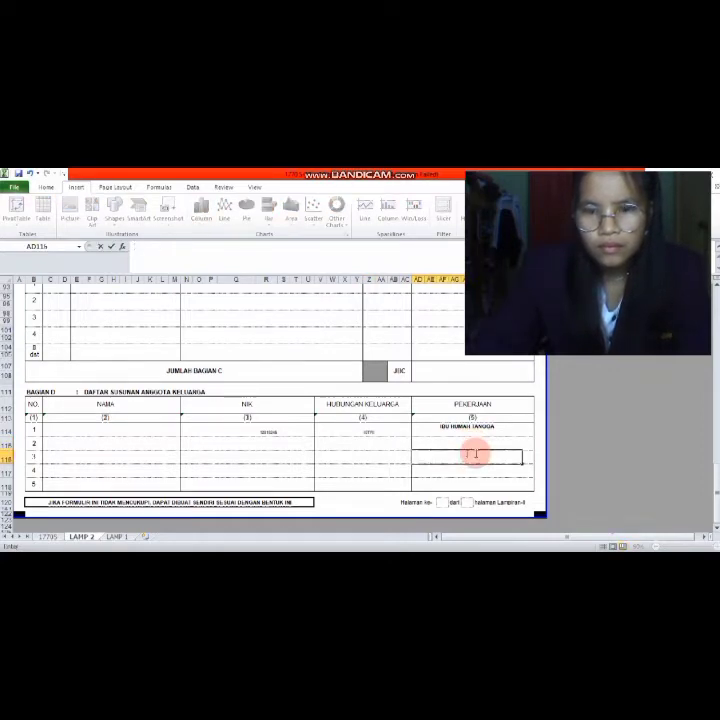
left_click(131, 430)
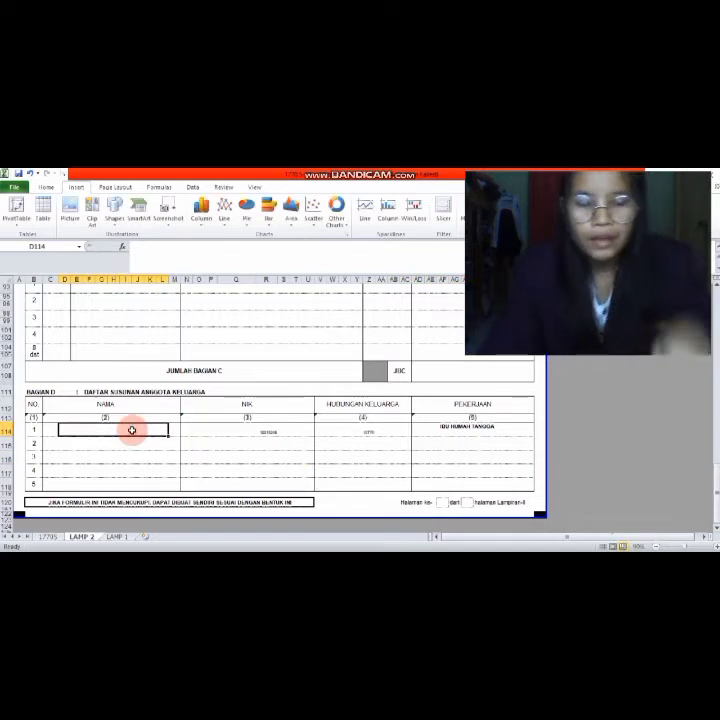
- Retype the first family member's name in the Bagian D table
type("pu")
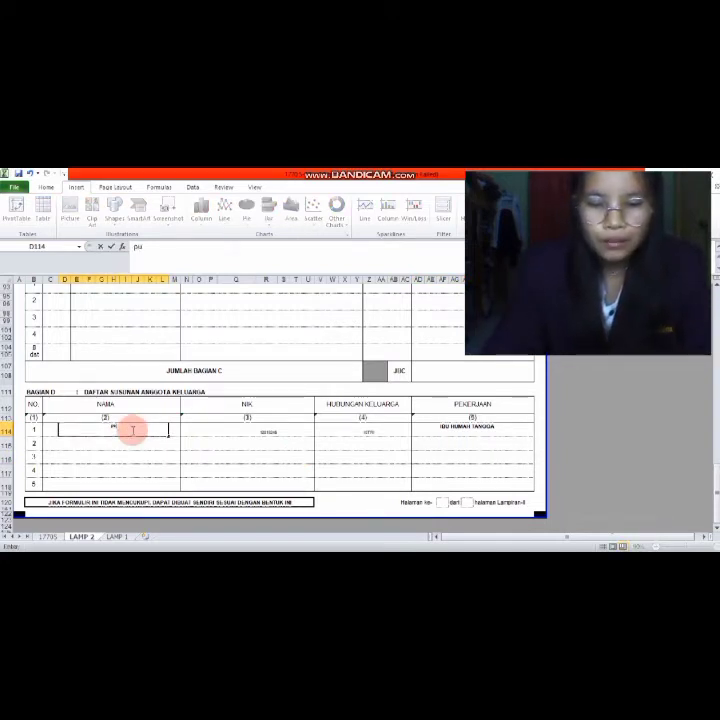
type("tri")
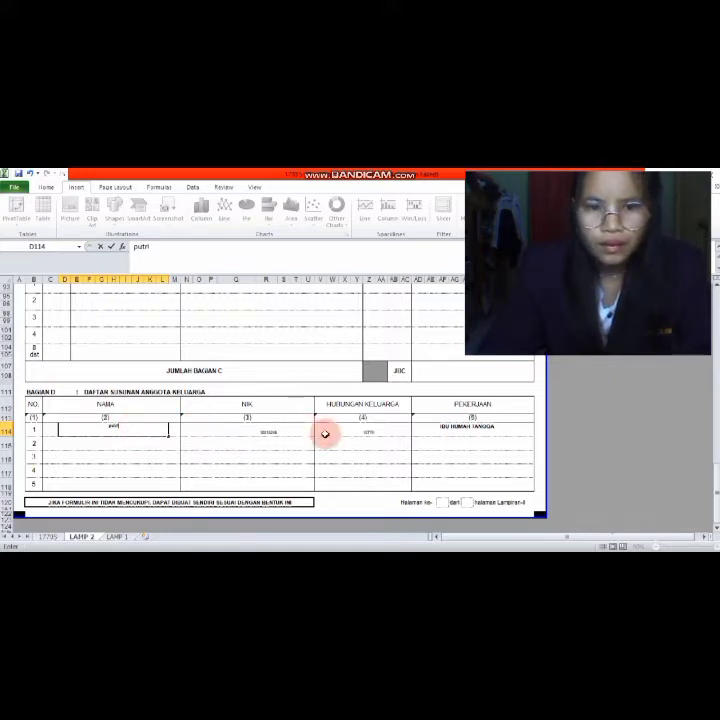
left_click(283, 433)
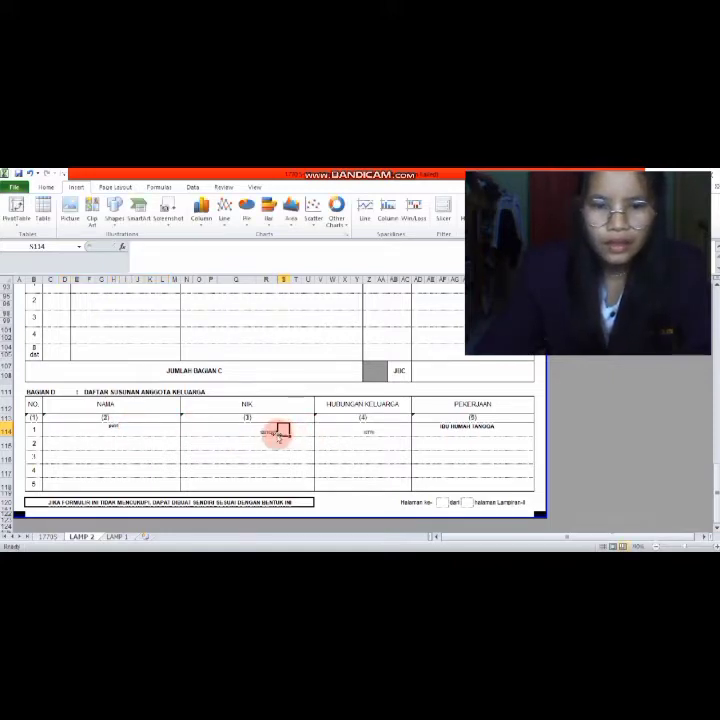
left_click(274, 433)
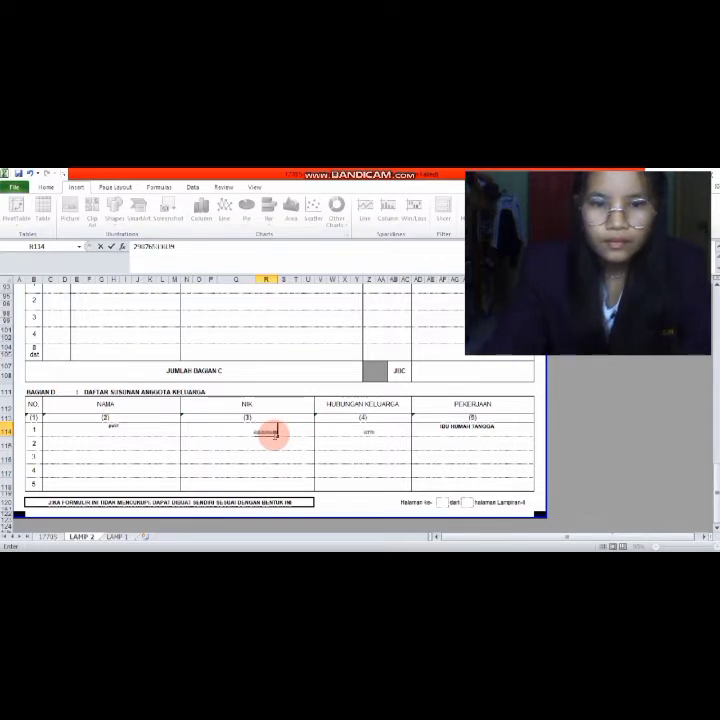
left_click(371, 428)
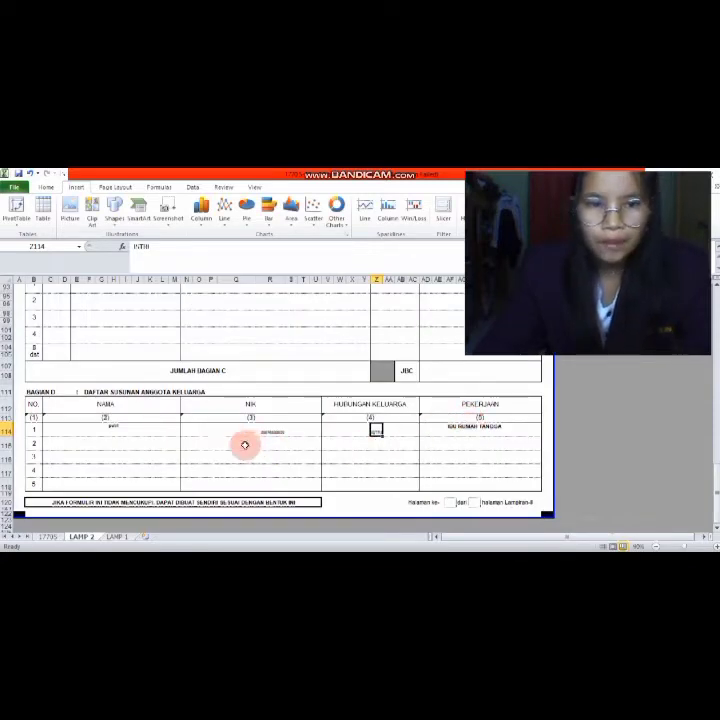
- Enter the second member's name, their NIK, and occupation 'pelajar' in row 2
left_click(130, 440)
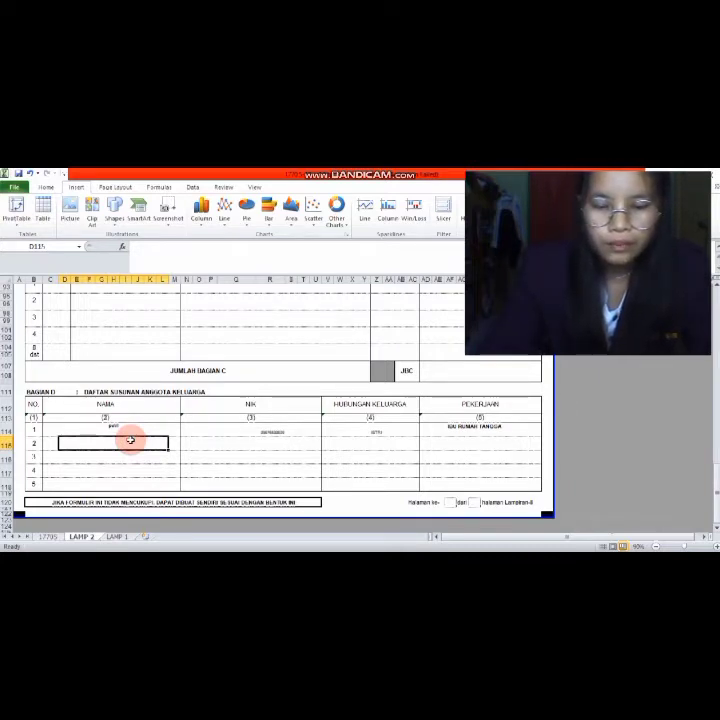
type("pangeran")
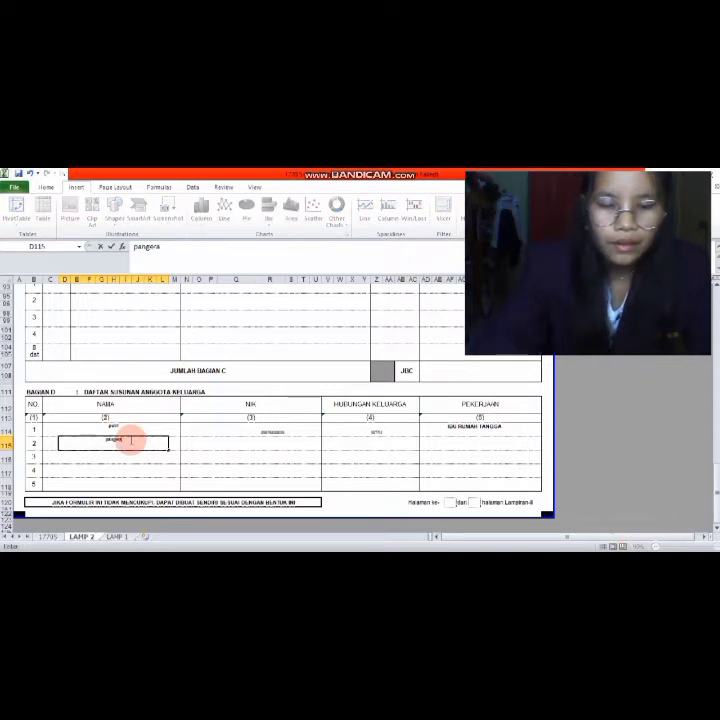
left_click(274, 445)
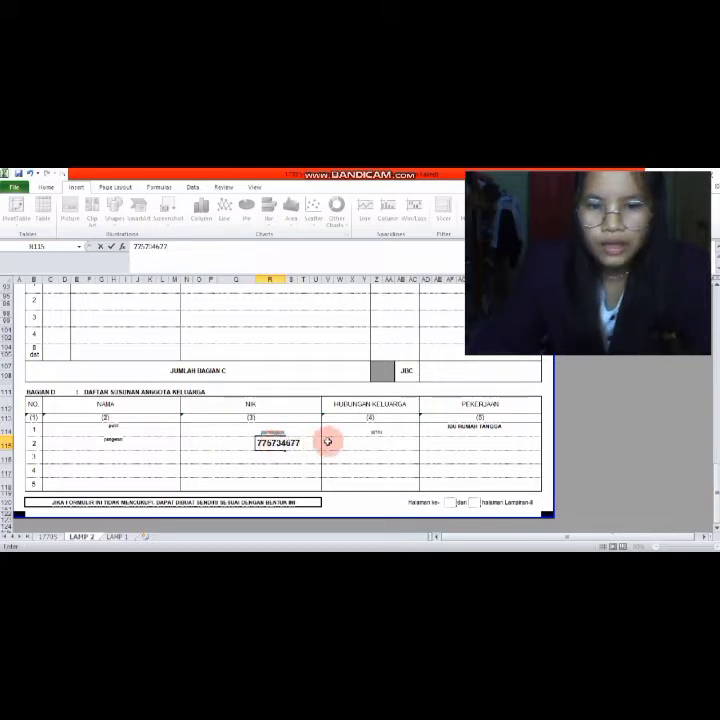
left_click(453, 445)
type("p")
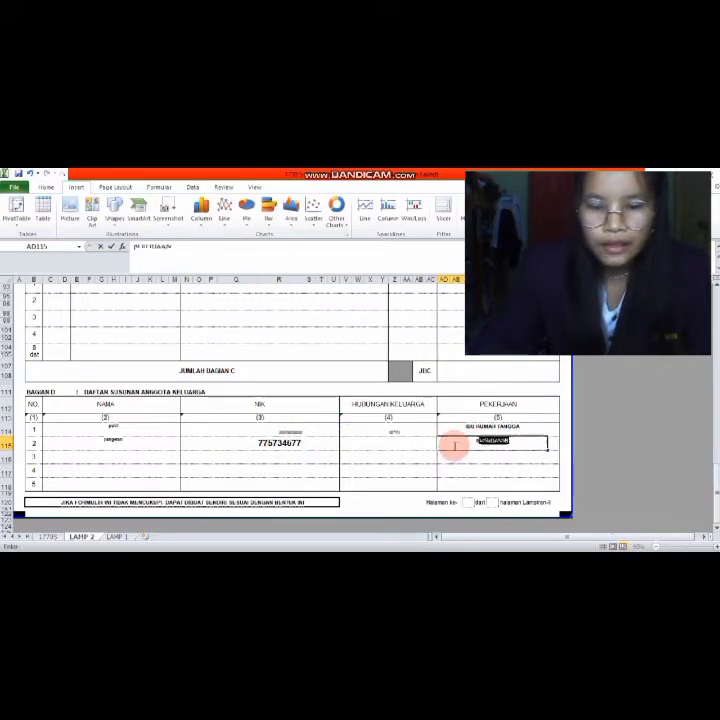
type("elajar")
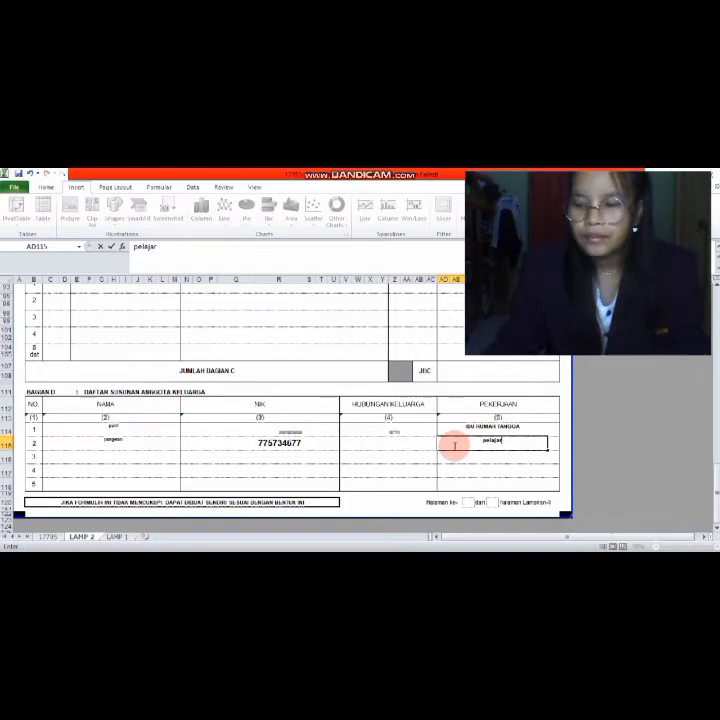
scroll(298, 393, "up", 1)
- Switch to the main 1770S sheet and select the first NPWP box, L12
scroll(298, 393, "down", 2)
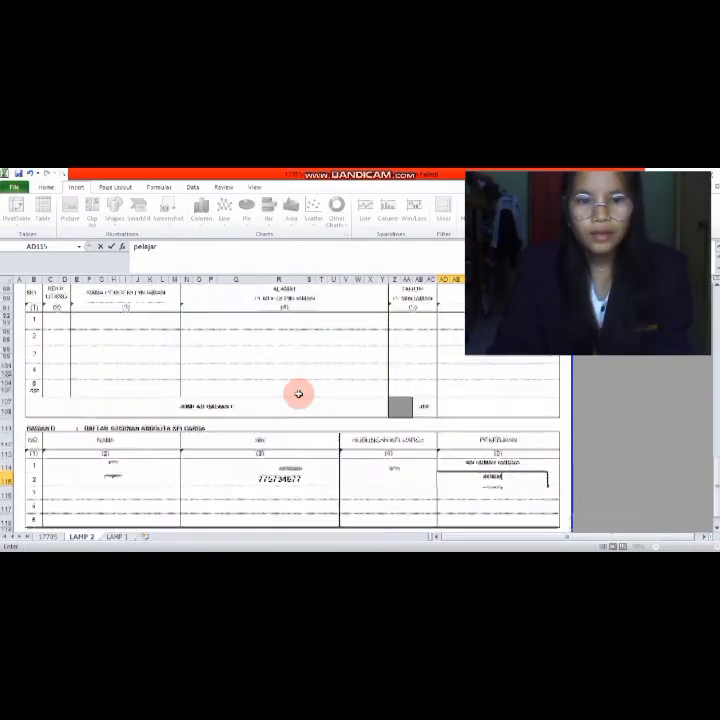
scroll(298, 390, "up", 2)
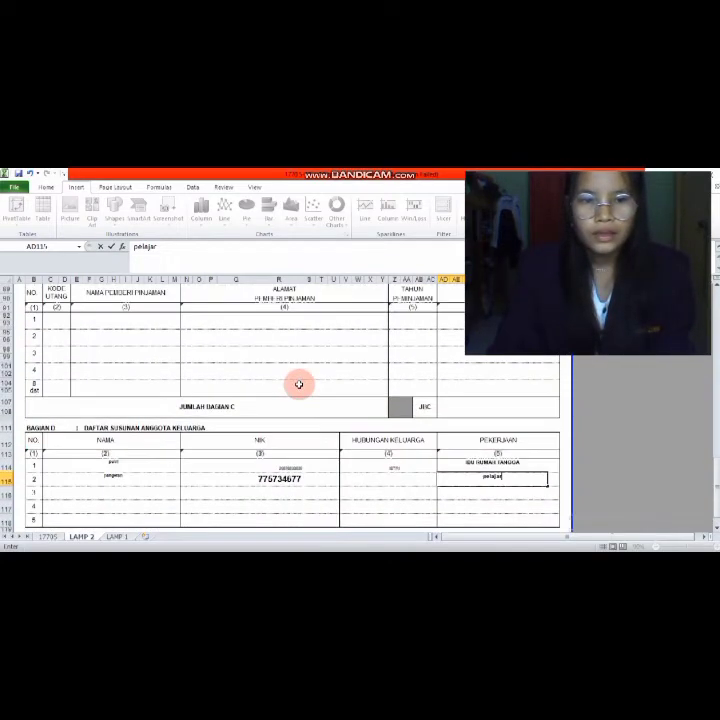
scroll(288, 431, "down", 2)
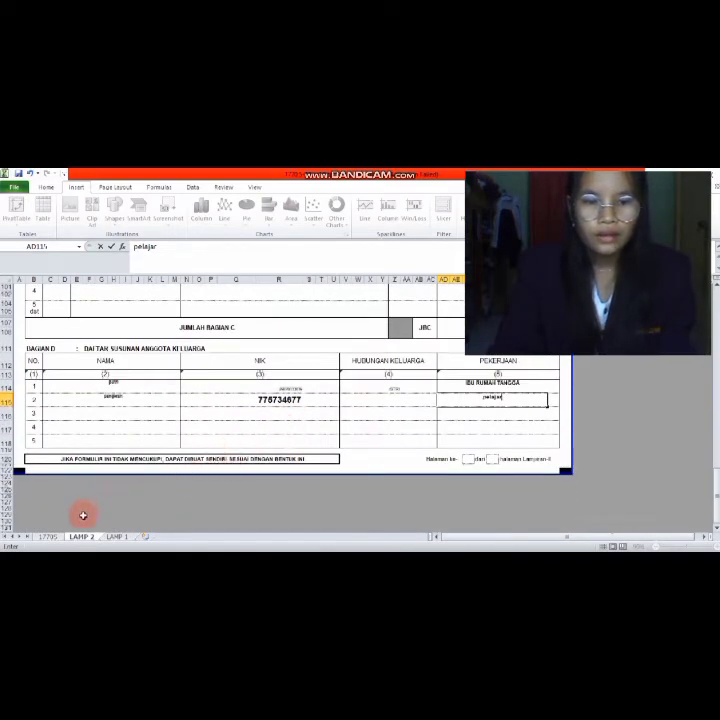
left_click(50, 537)
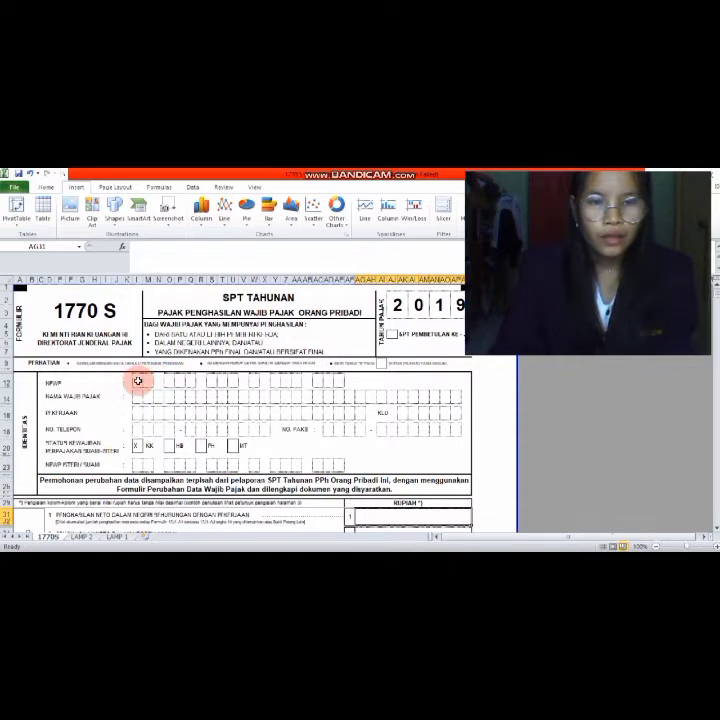
left_click(138, 381)
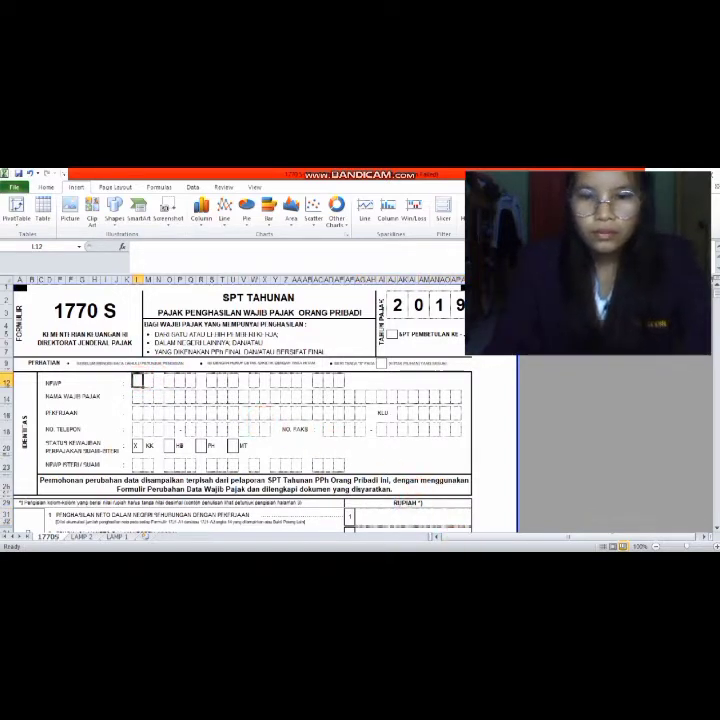
left_click(461, 517)
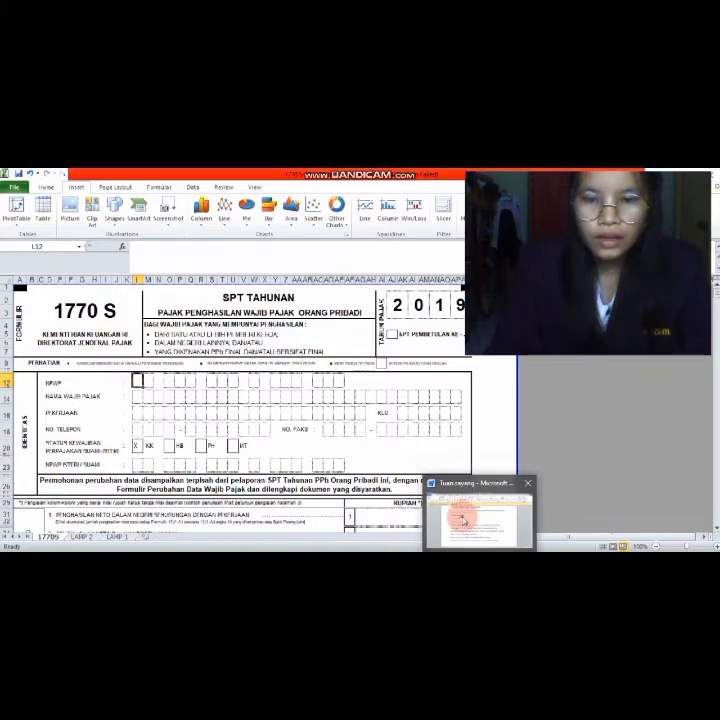
scroll(406, 437, "up", 3)
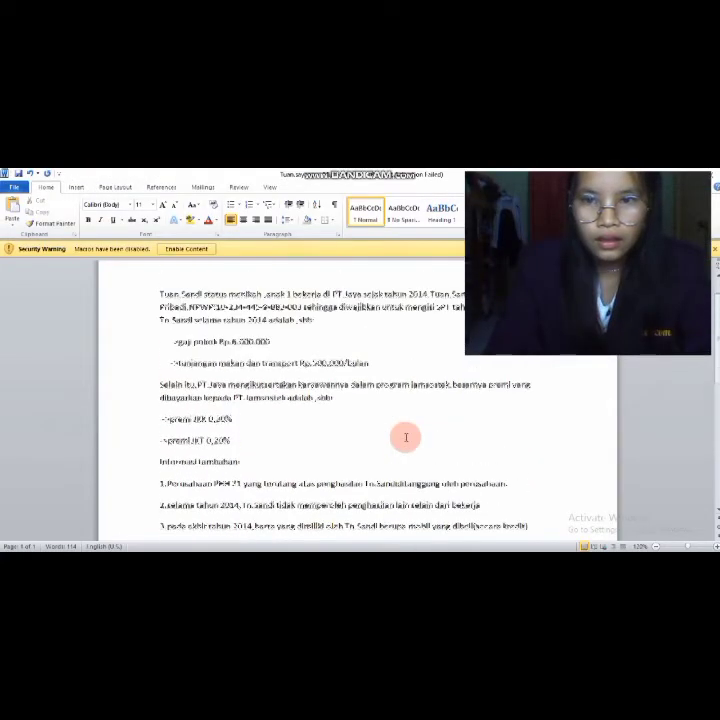
scroll(406, 437, "down", 2)
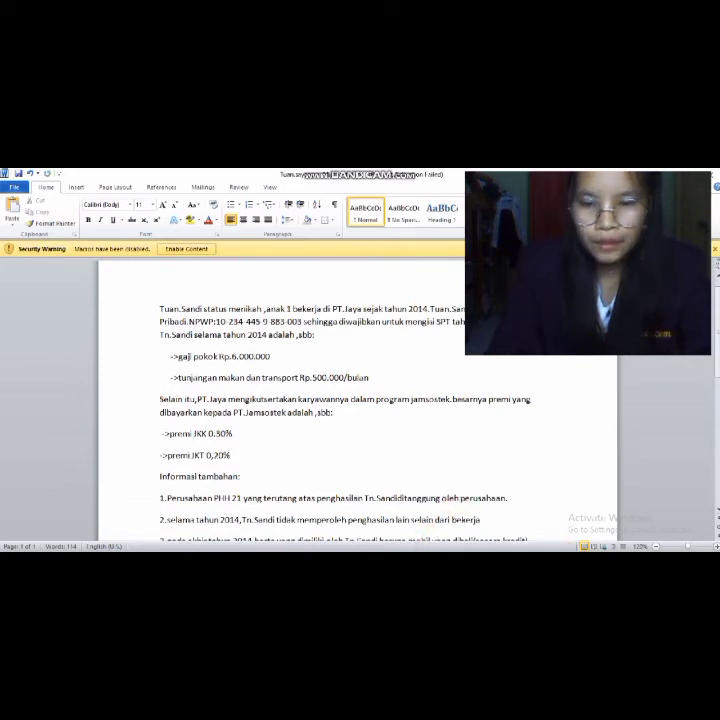
mouse_move(500, 551)
left_click(442, 518)
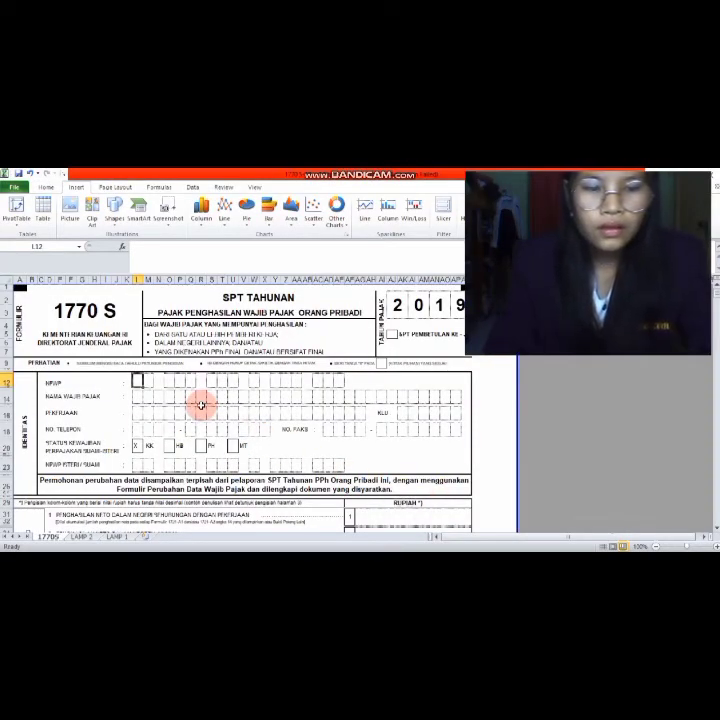
- Enter the opening NPWP digits from L12 onward, then bring up the Word case document
left_click(147, 381)
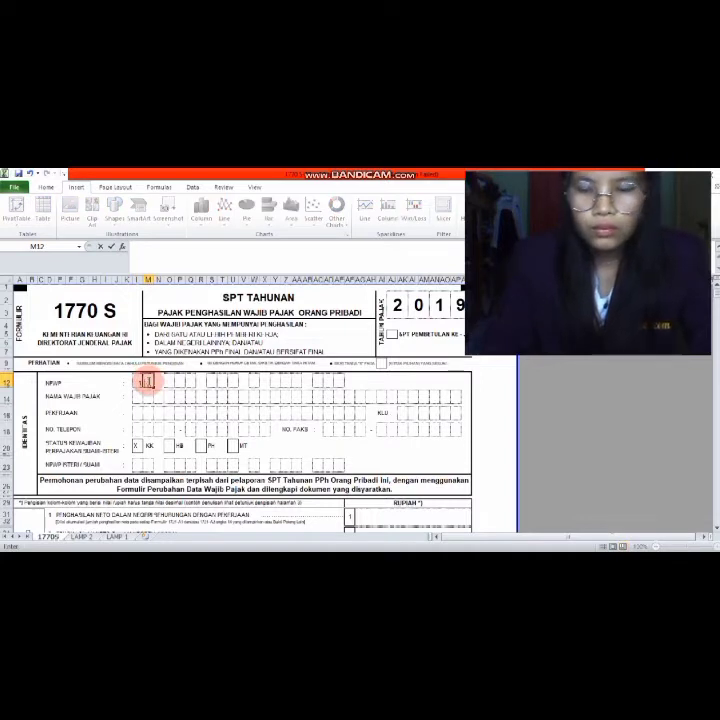
left_click(167, 380)
left_click(180, 380)
left_click(181, 381)
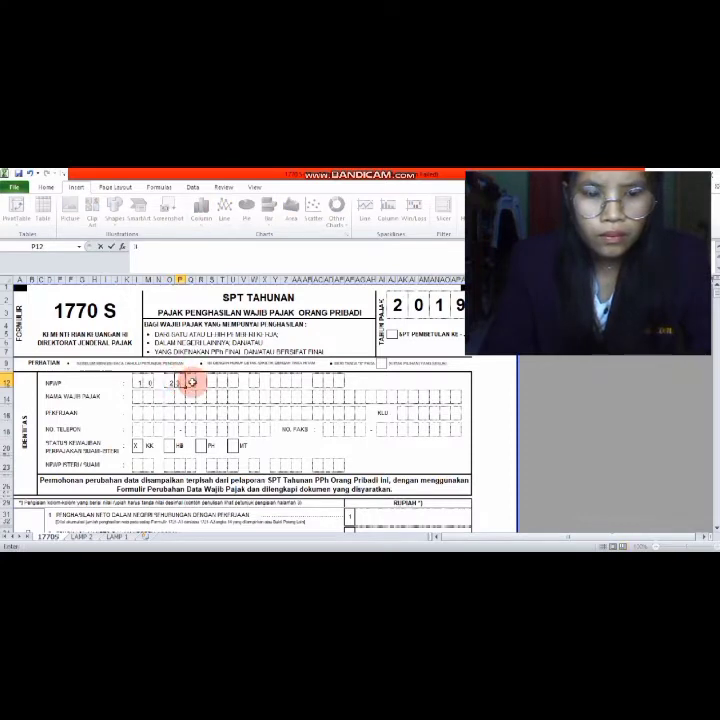
left_click(190, 382)
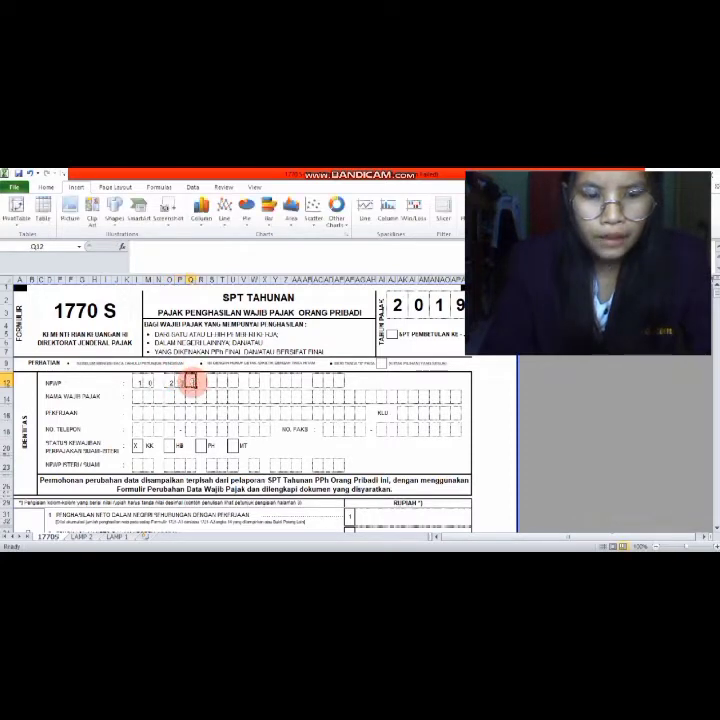
left_click(213, 381)
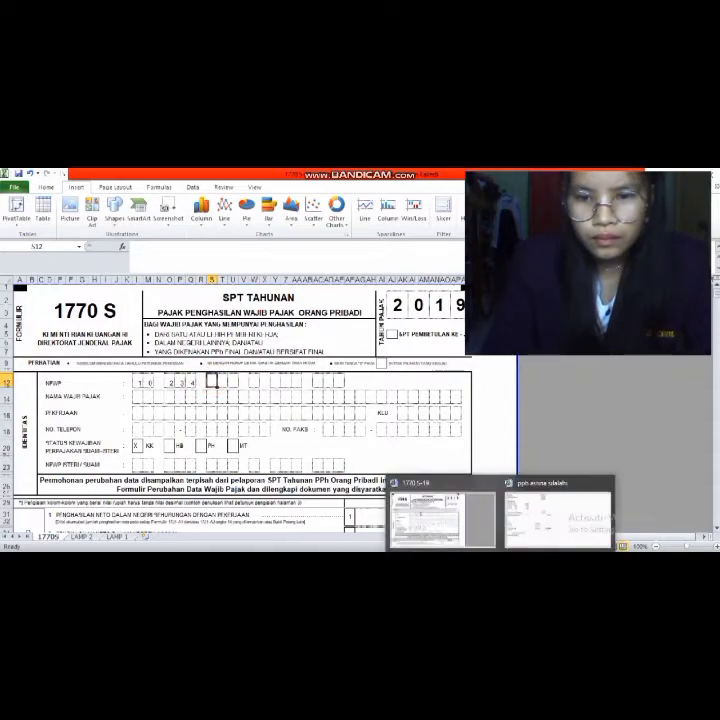
left_click(482, 523)
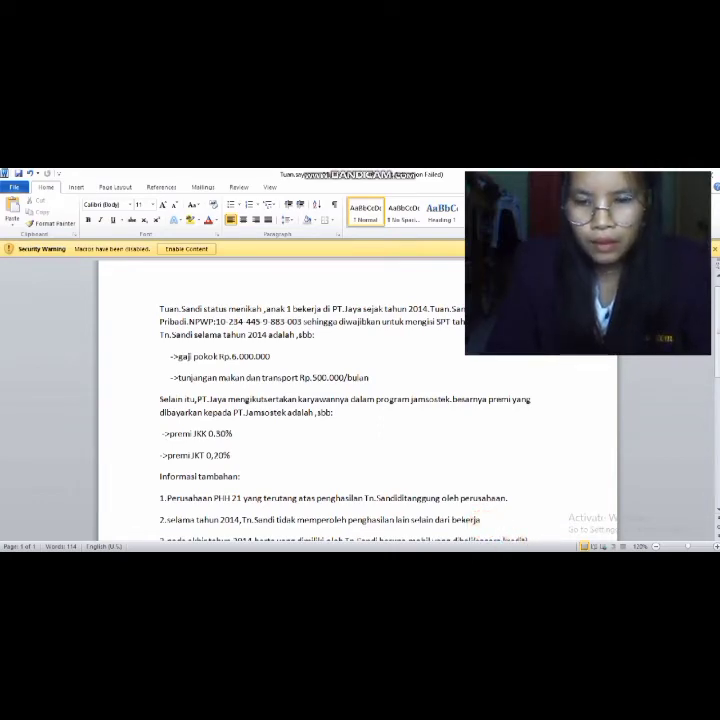
- Back in Excel, type the next NPWP digits into the boxes from S12 onward
mouse_move(500, 557)
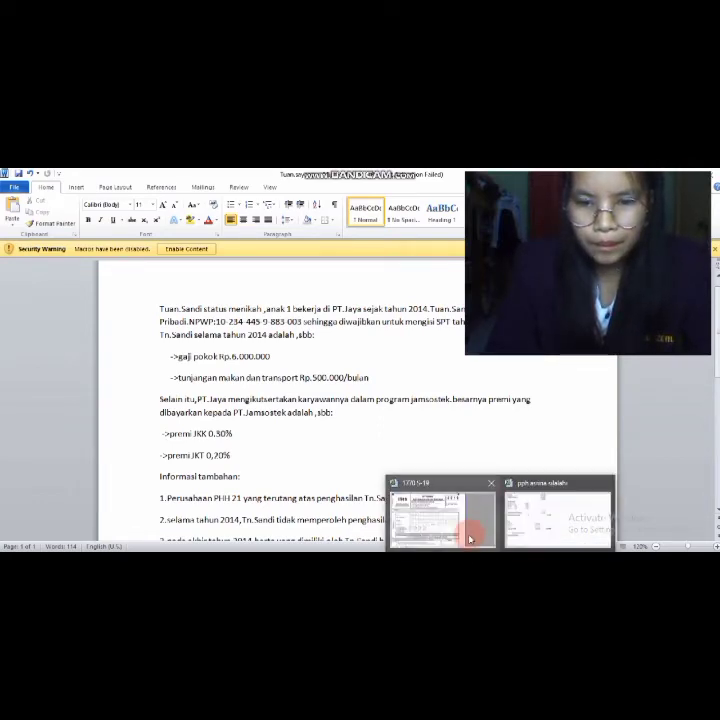
left_click(470, 535)
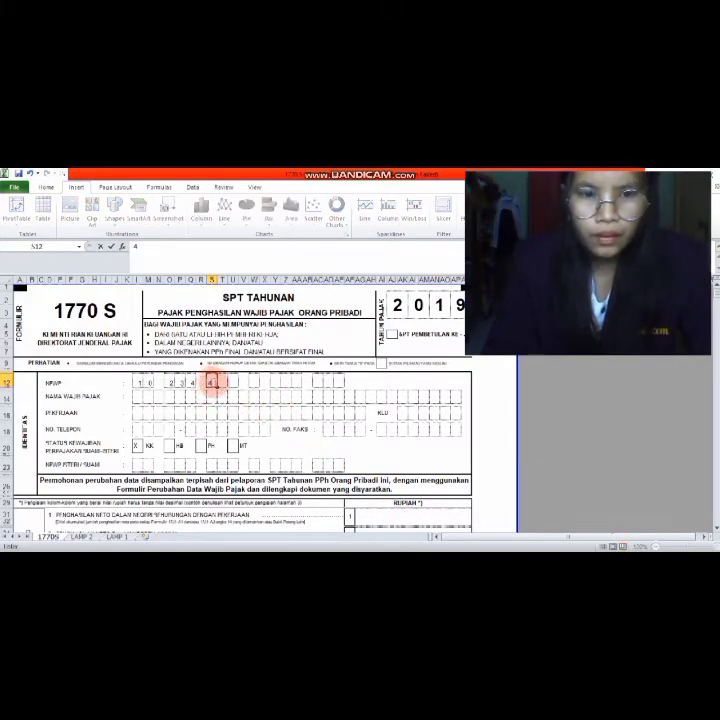
left_click(223, 383)
left_click(232, 384)
left_click(251, 383)
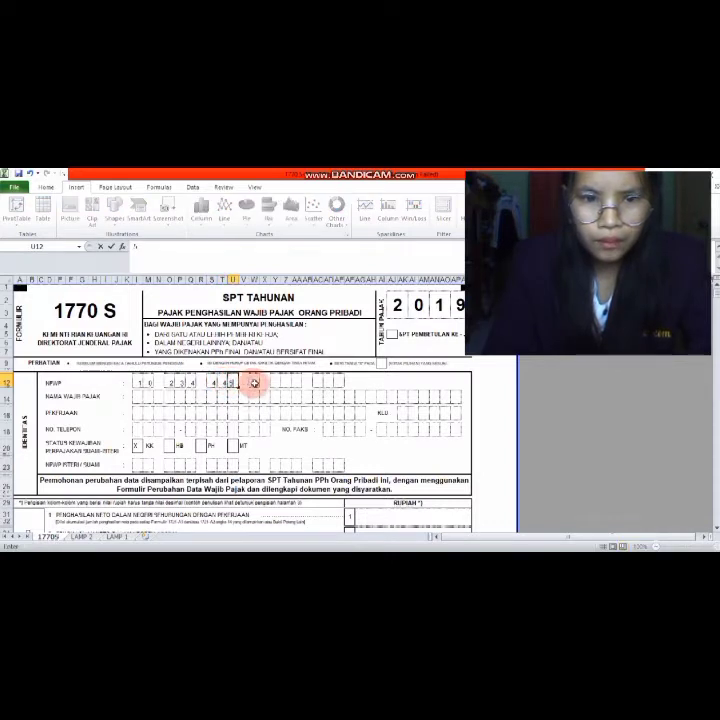
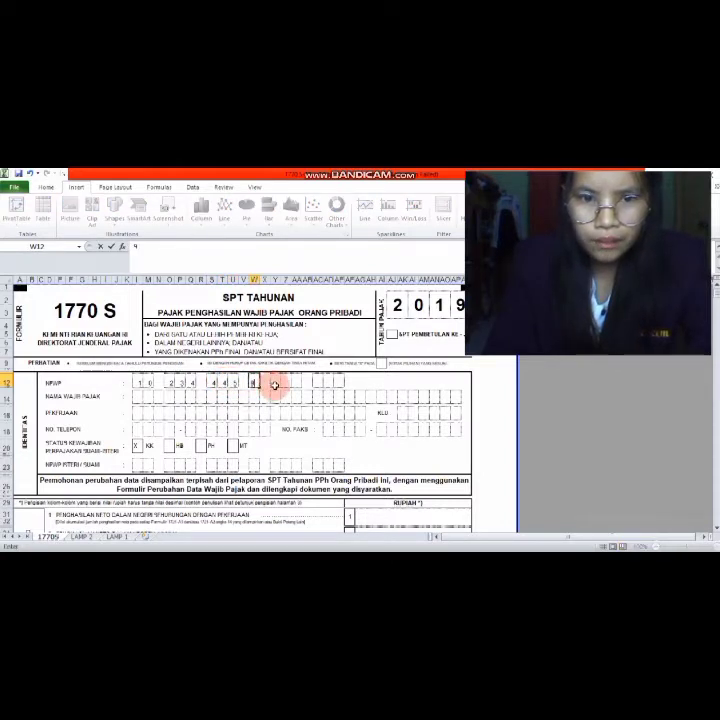
left_click(274, 384)
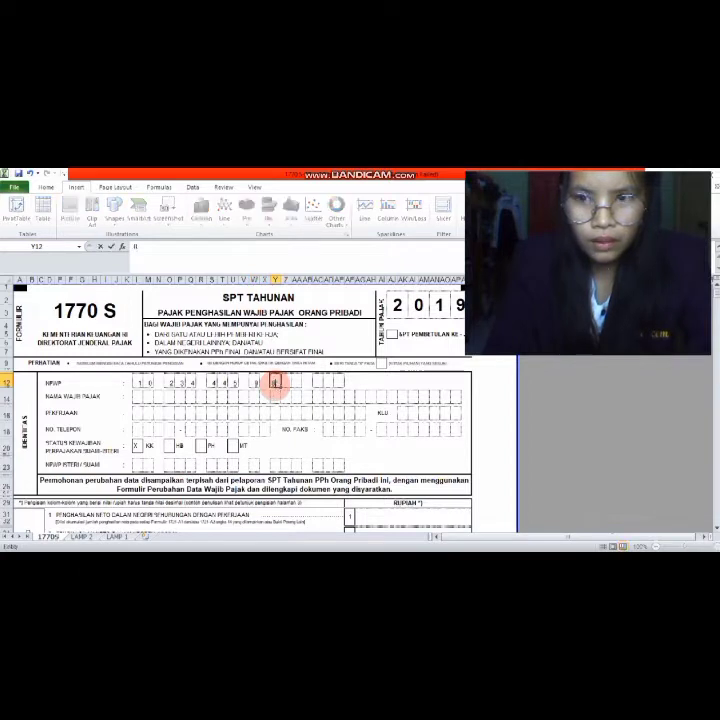
- Fill the remaining NPWP digits through the final box AI12
left_click(286, 381)
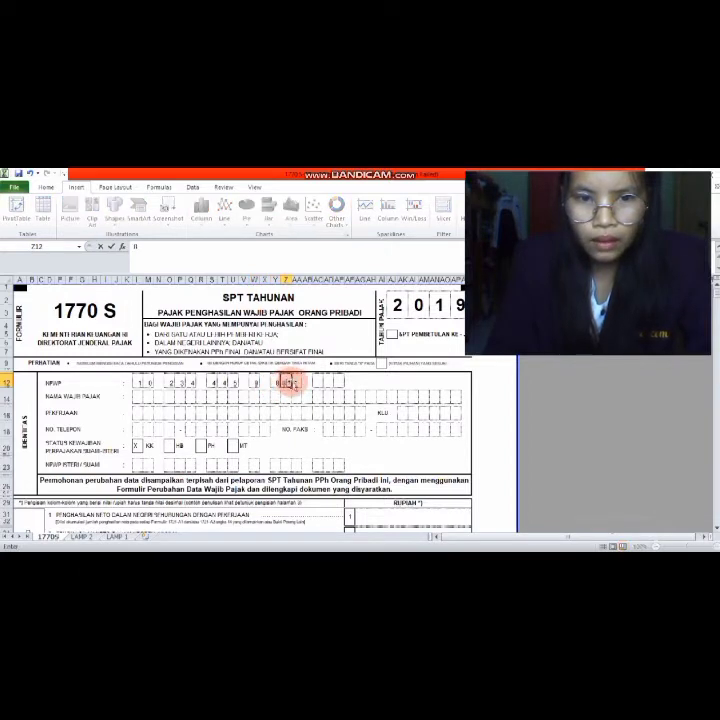
left_click(294, 382)
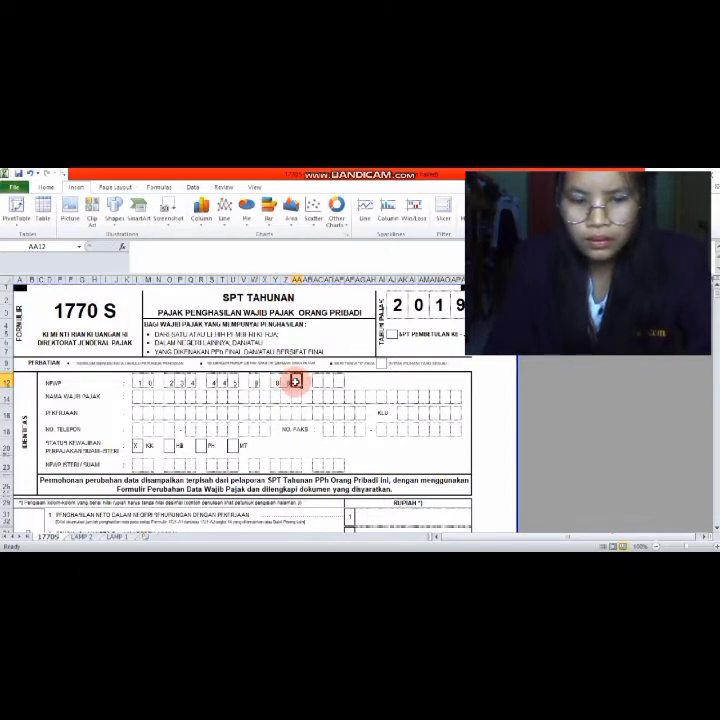
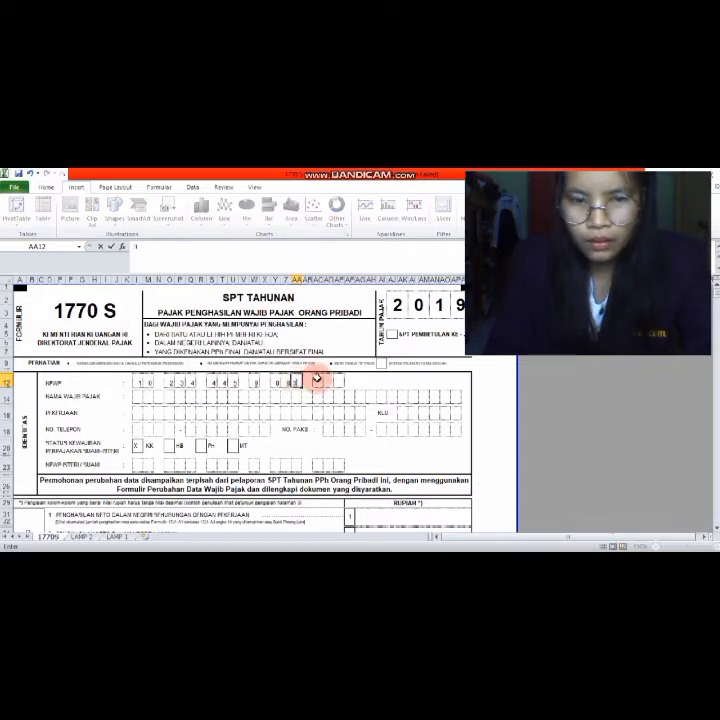
left_click(316, 381)
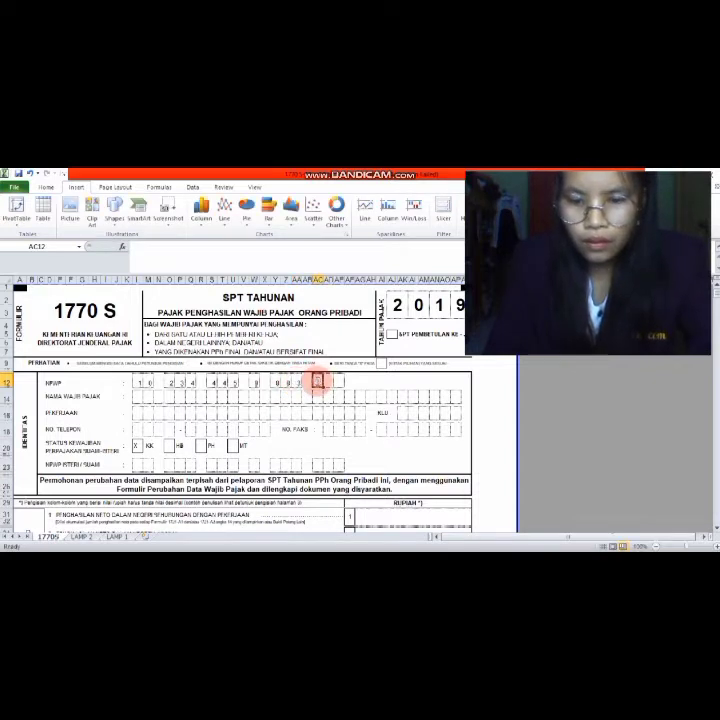
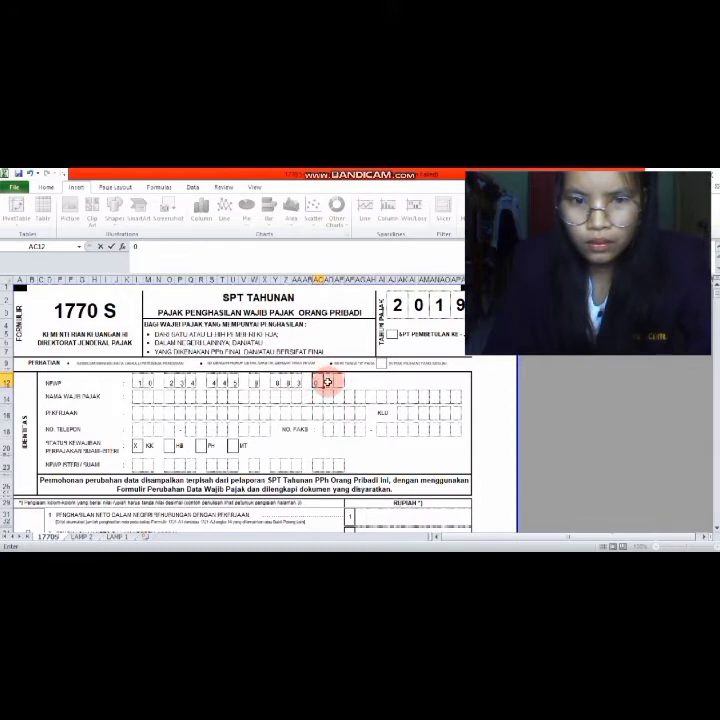
left_click(340, 382)
left_click(340, 382)
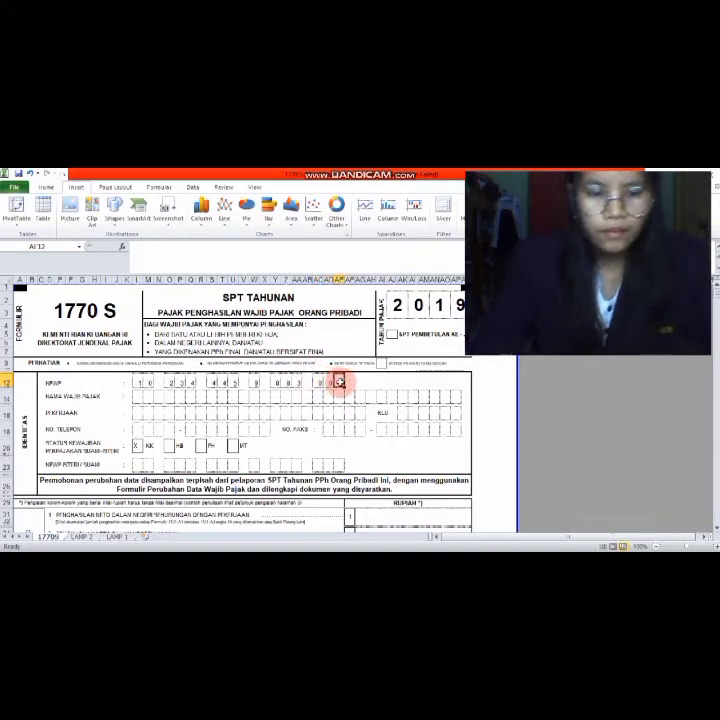
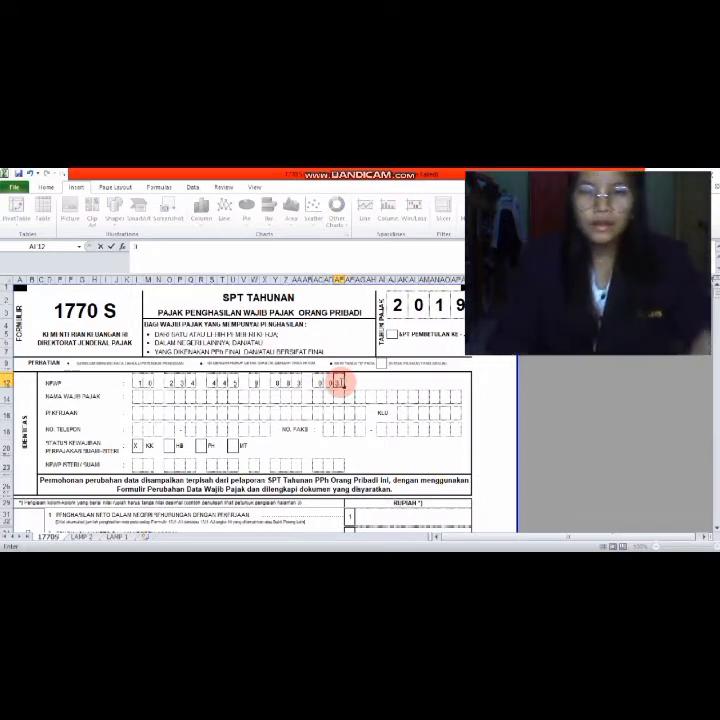
- Fill further letters of the taxpayer's name into the name boxes
left_click(136, 396)
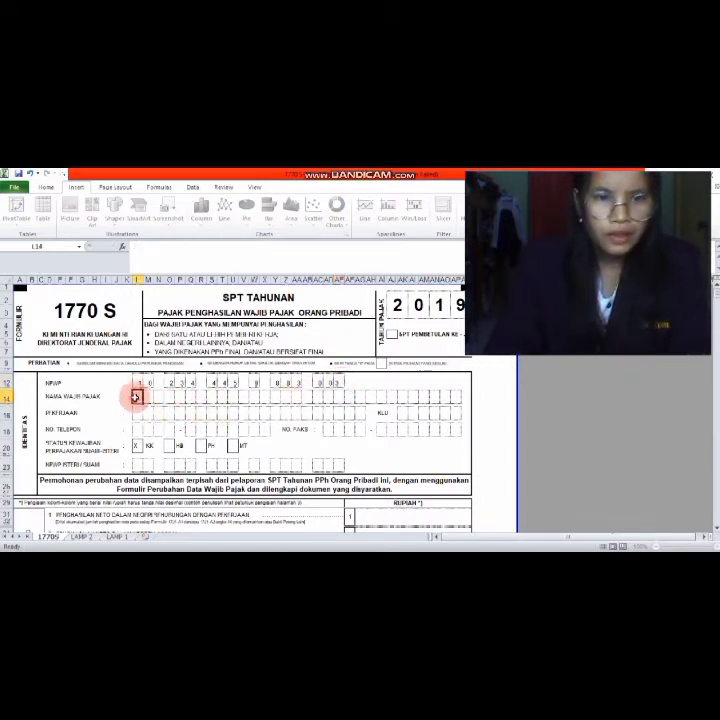
left_click(146, 397)
type("a")
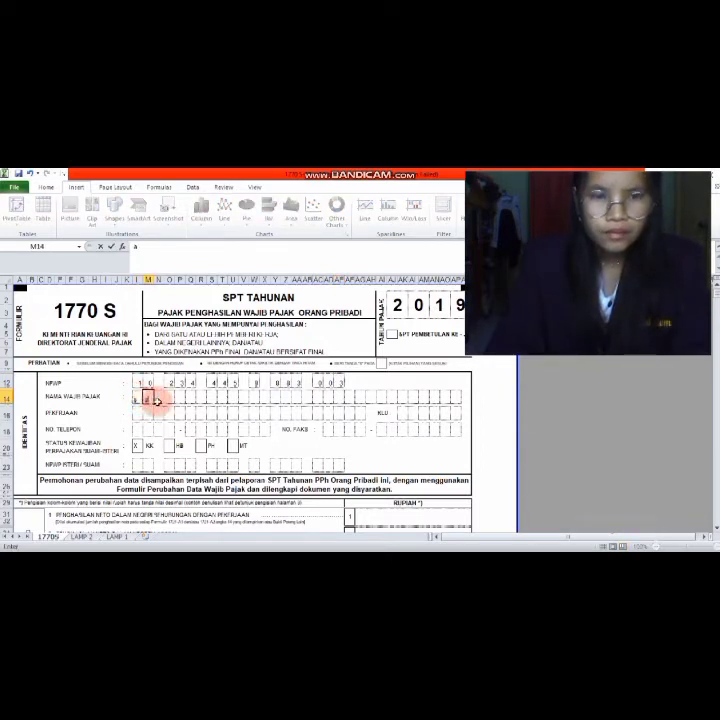
left_click(157, 398)
type("n")
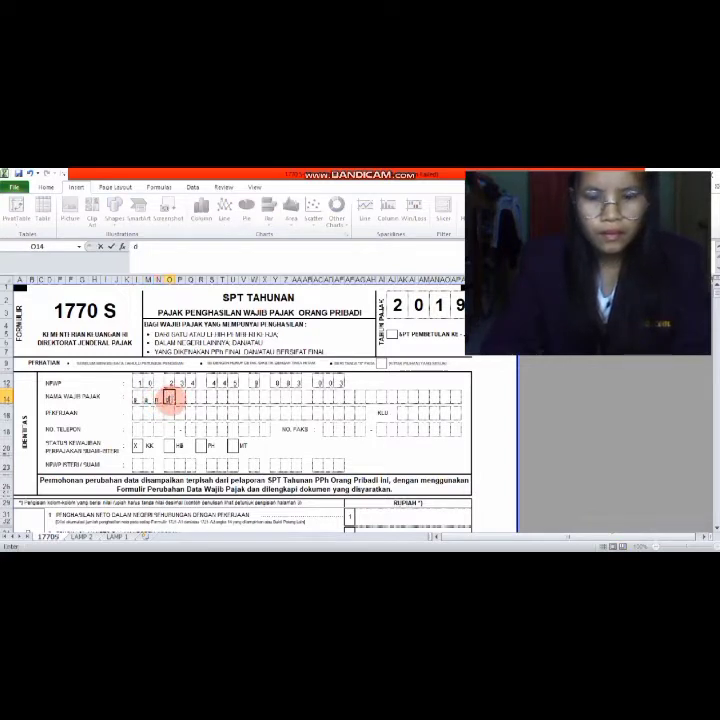
left_click(180, 397)
type("i")
- Spell 'karyawan' one letter per box across the row 16 PEKERJAAN boxes
left_click(138, 414)
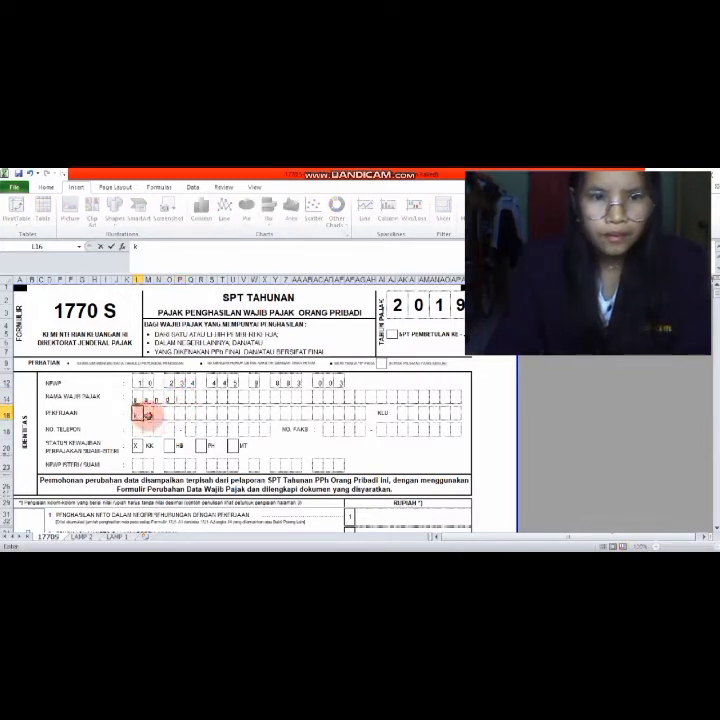
left_click(148, 413)
type("a")
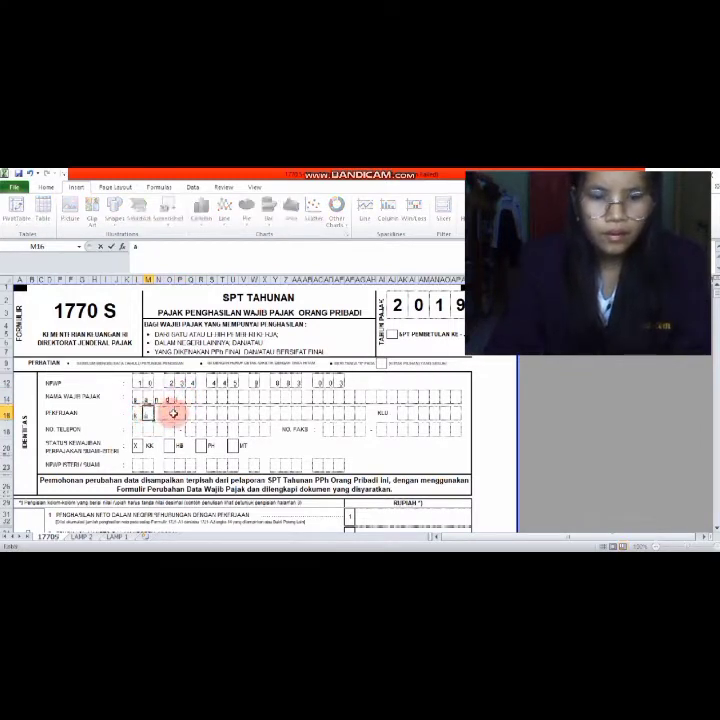
left_click(160, 413)
type("r")
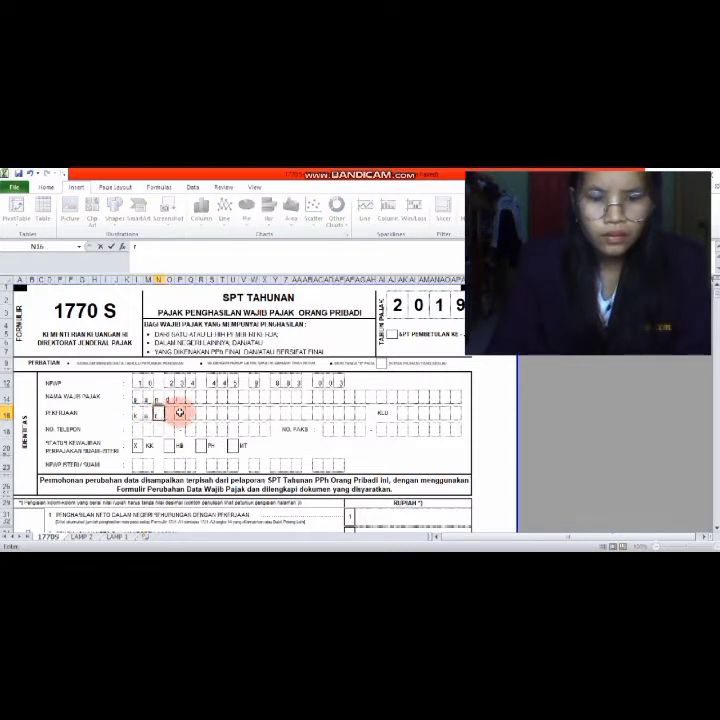
left_click(168, 413)
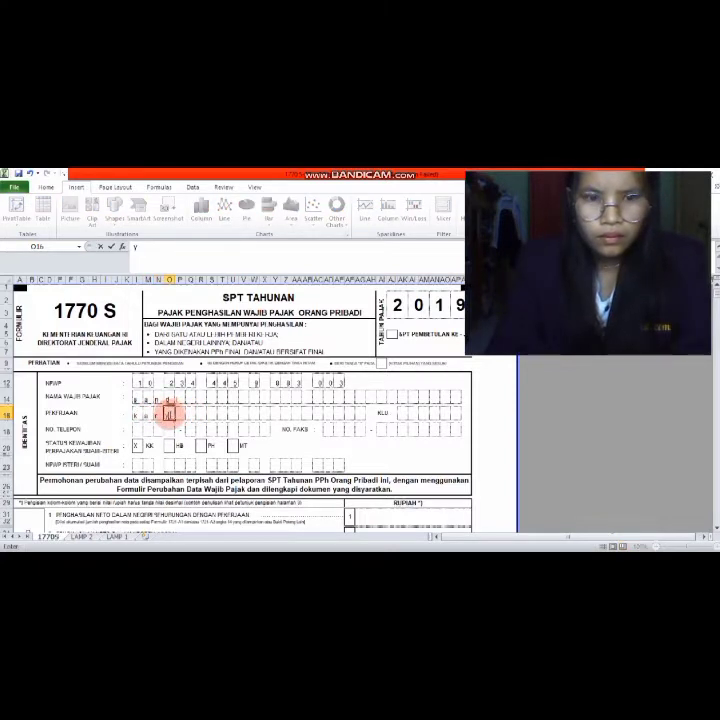
left_click(178, 413)
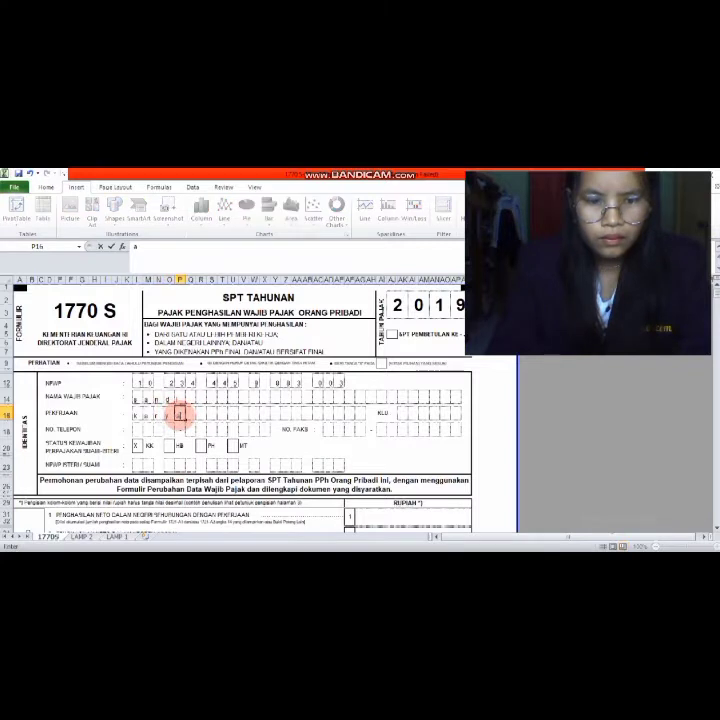
type("a")
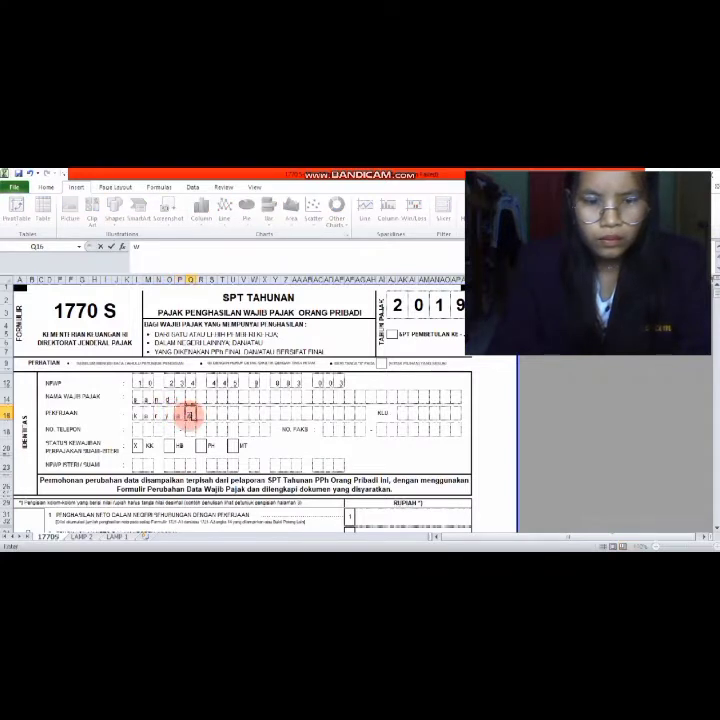
left_click(200, 413)
type("w")
left_click(213, 413)
type("n")
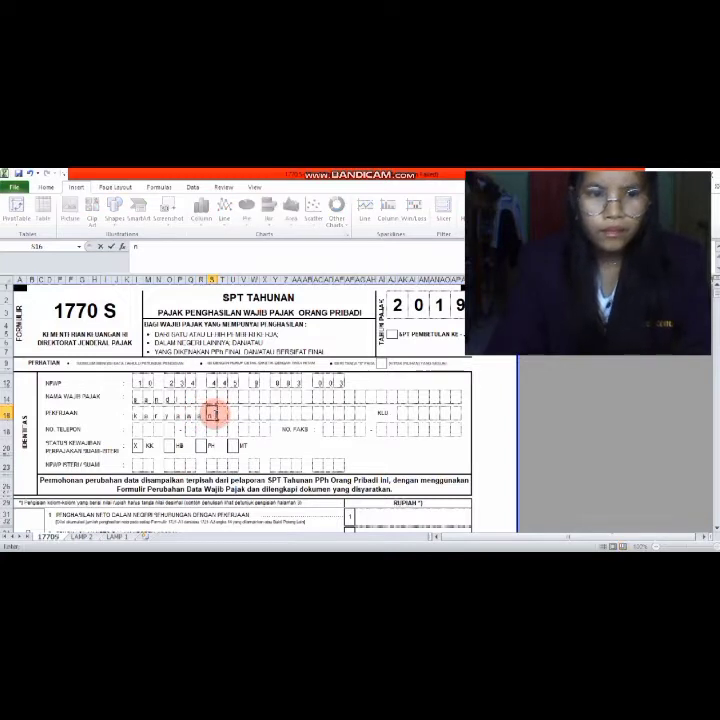
left_click(139, 430)
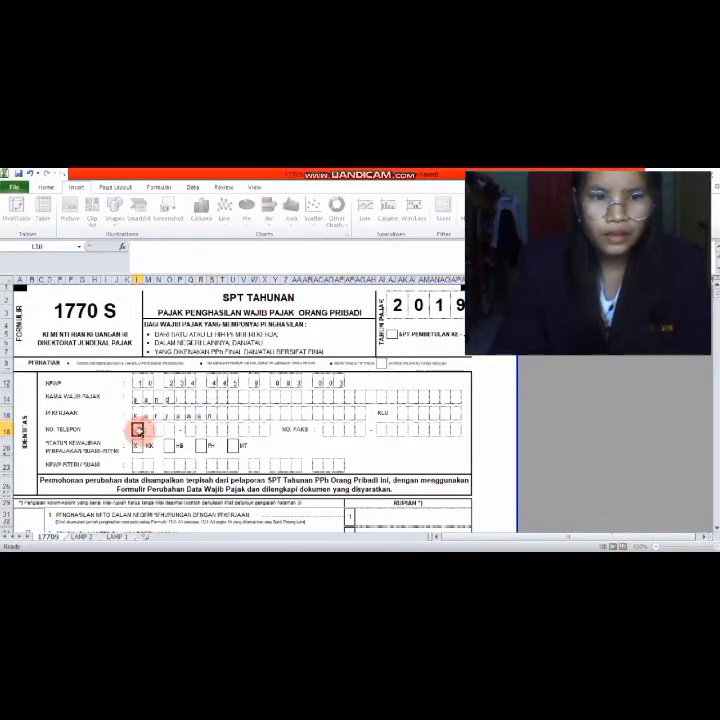
left_click(147, 430)
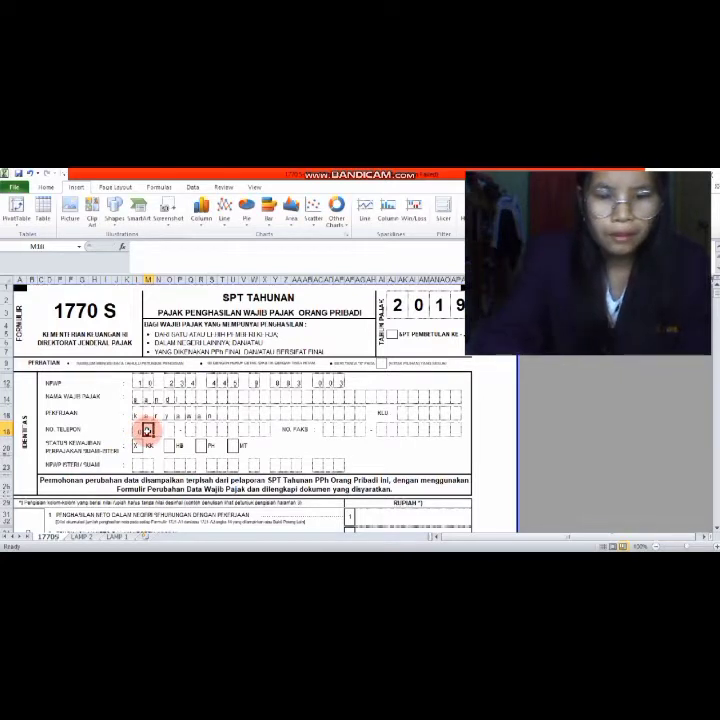
left_click(157, 430)
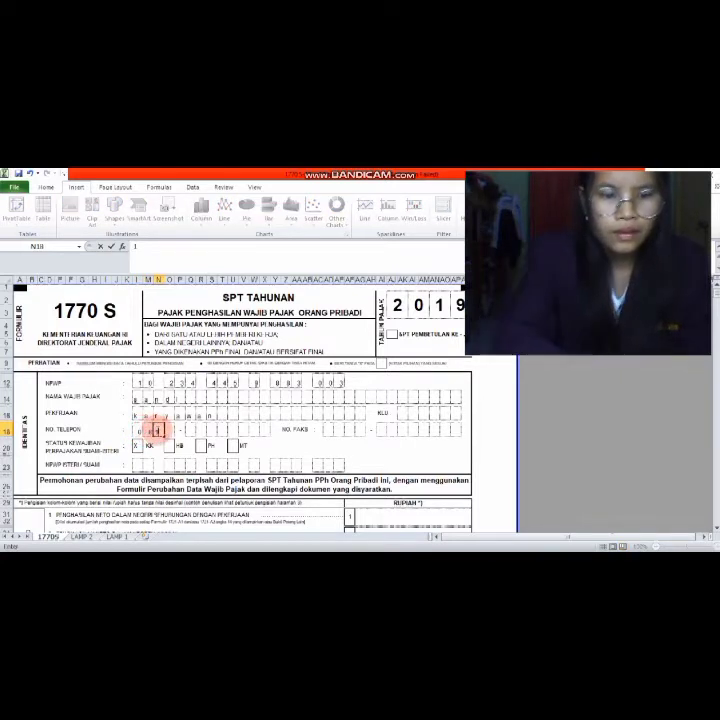
left_click(168, 430)
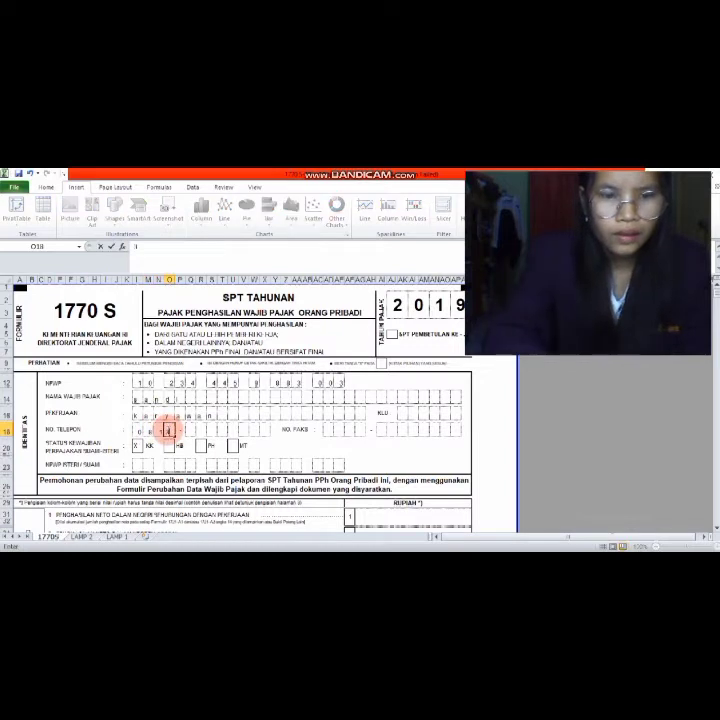
- Enter the remaining phone number digits in the boxes after the dash
left_click(190, 430)
left_click(200, 430)
left_click(210, 430)
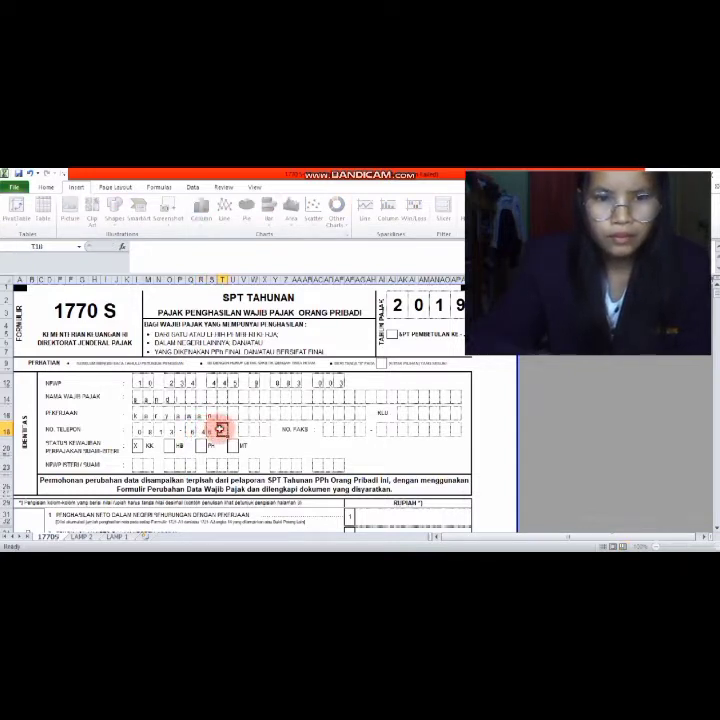
left_click(221, 430)
left_click(233, 430)
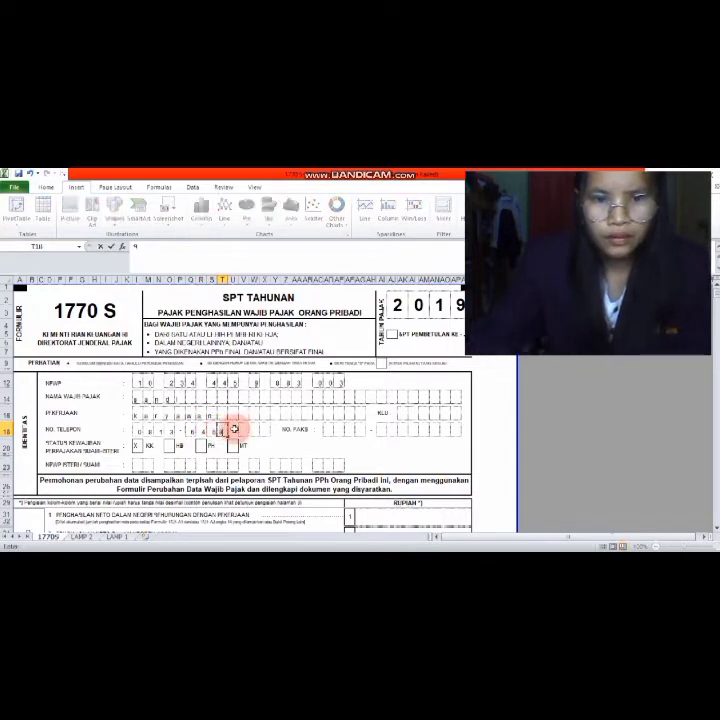
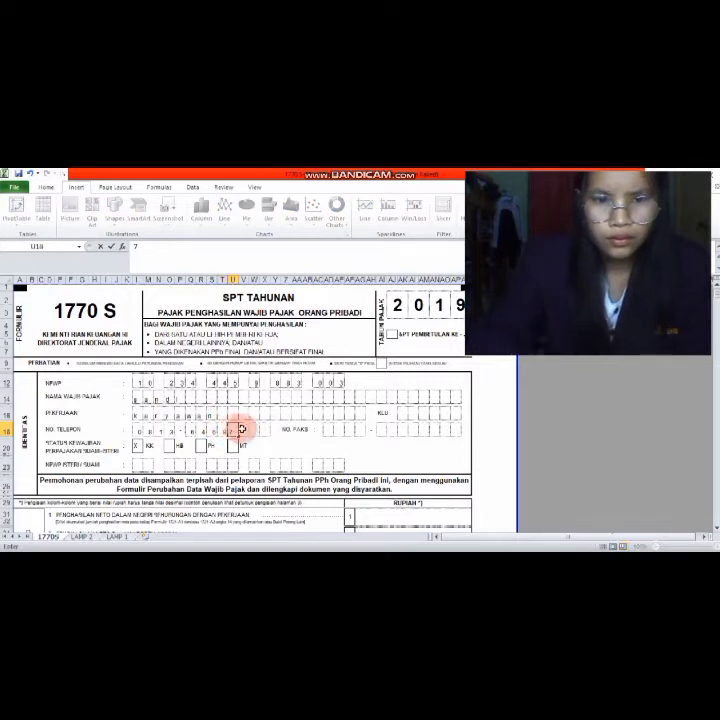
left_click(243, 430)
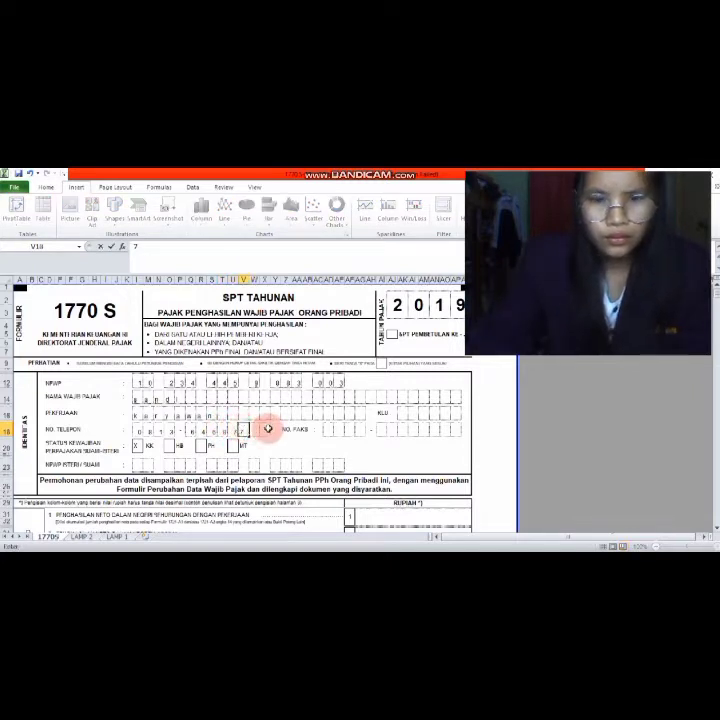
left_click(258, 430)
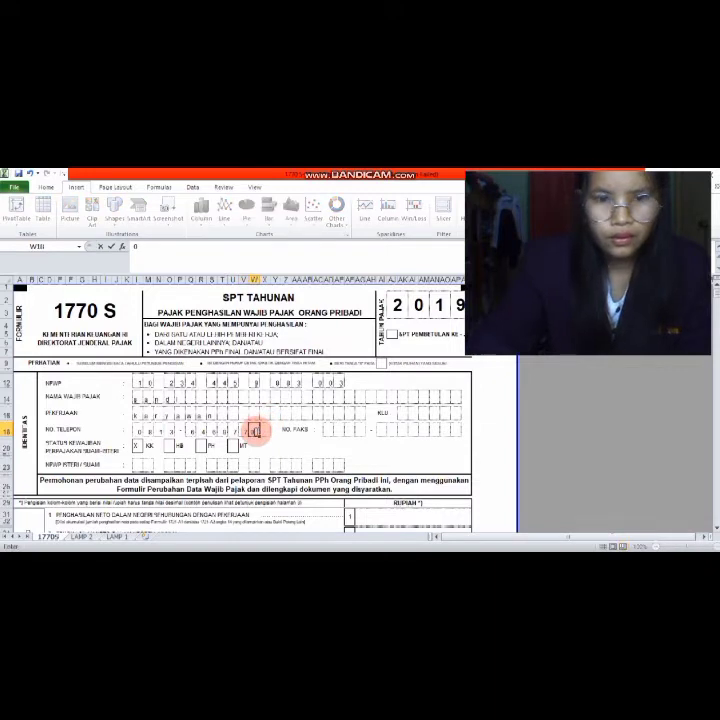
left_click(263, 430)
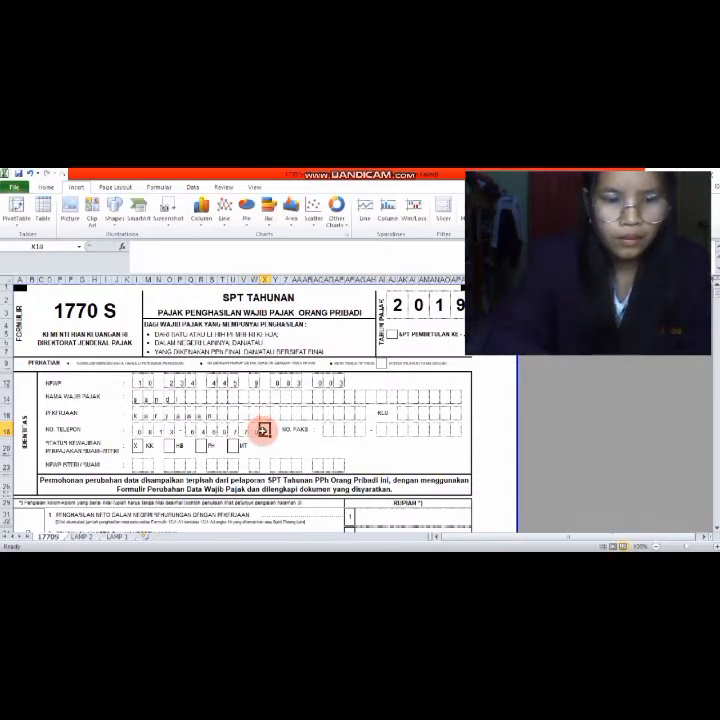
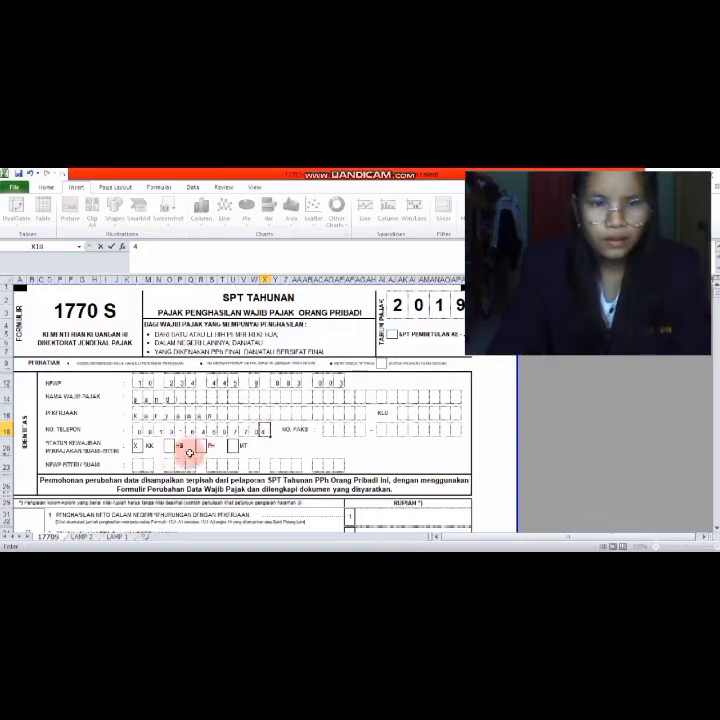
- Scroll to the Penghasilan Neto section and preview the PPh calculation workbook
scroll(204, 449, "down", 2)
scroll(204, 448, "up", 2)
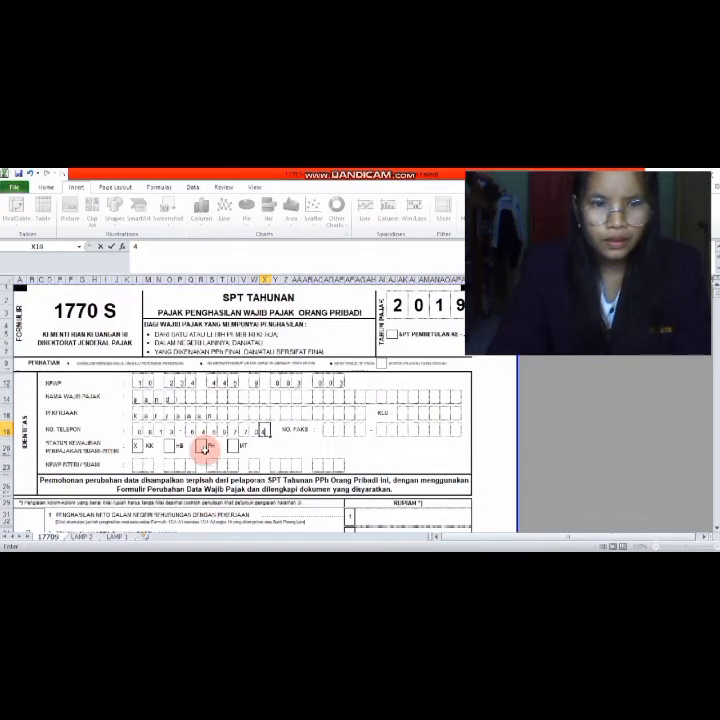
scroll(204, 449, "down", 6)
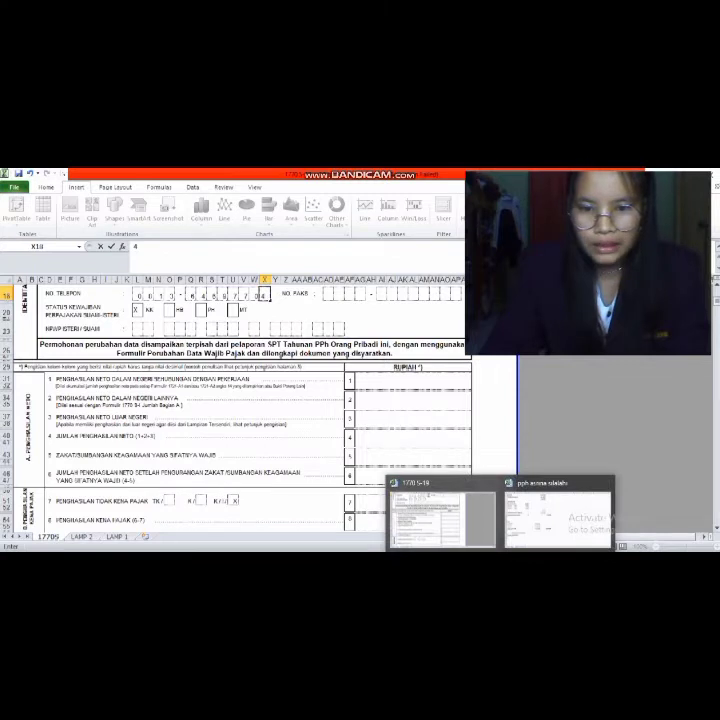
mouse_move(524, 528)
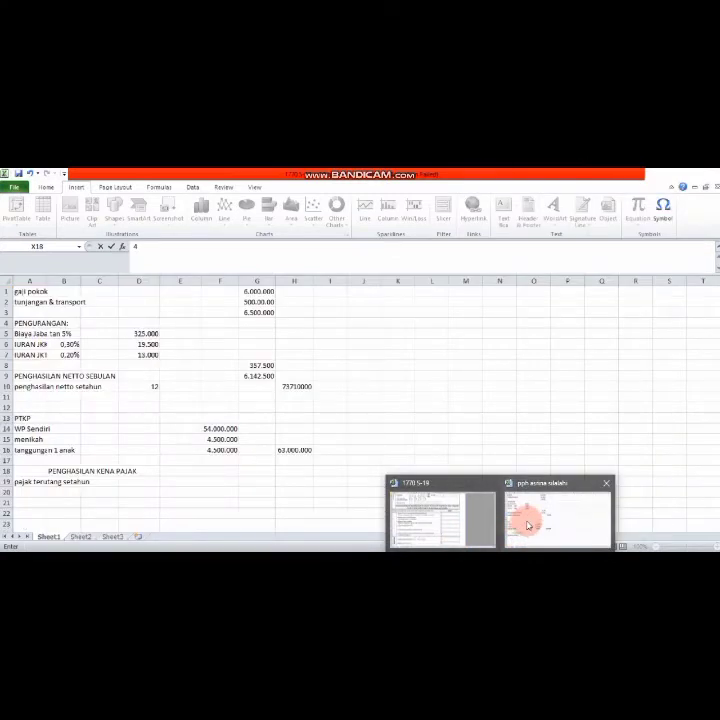
- Bring up the calculation workbook to check its yearly net income of 73.710.000
left_click(528, 525)
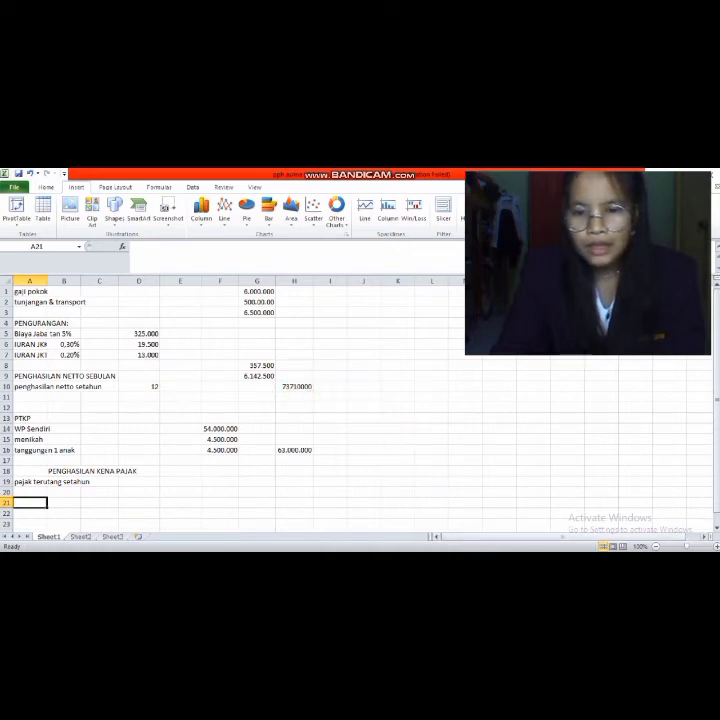
- Back in the 1770 S-19 workbook, put 73.710.000 in AG31, then go to LAMP 1
mouse_move(480, 562)
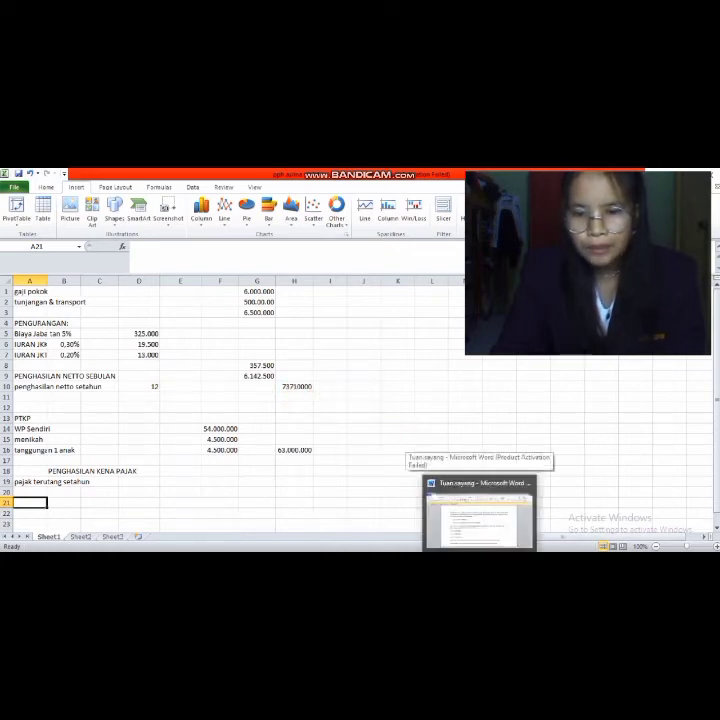
mouse_move(502, 562)
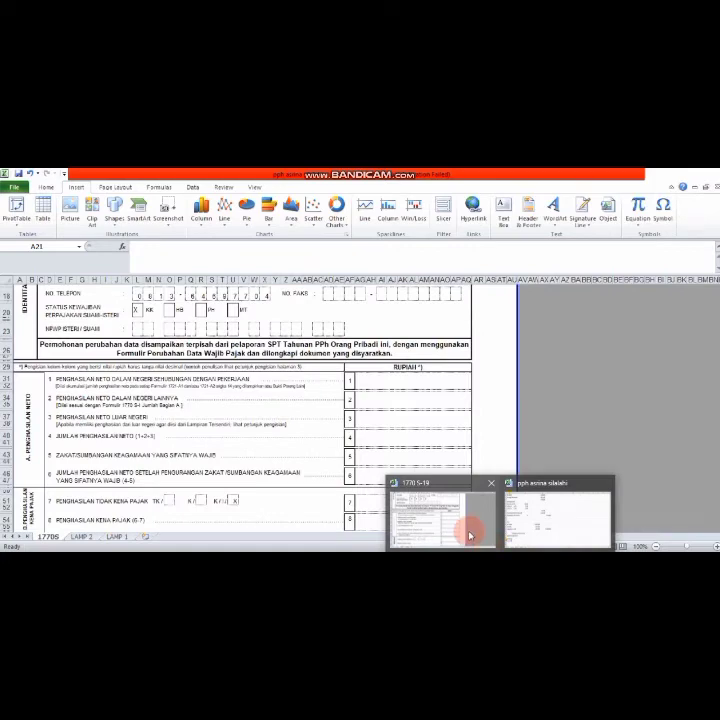
left_click(453, 529)
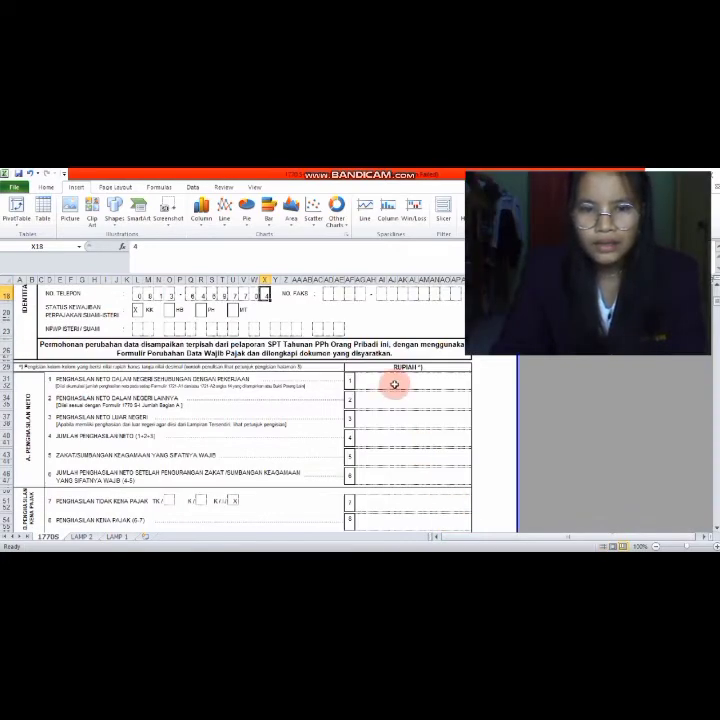
left_click(397, 385)
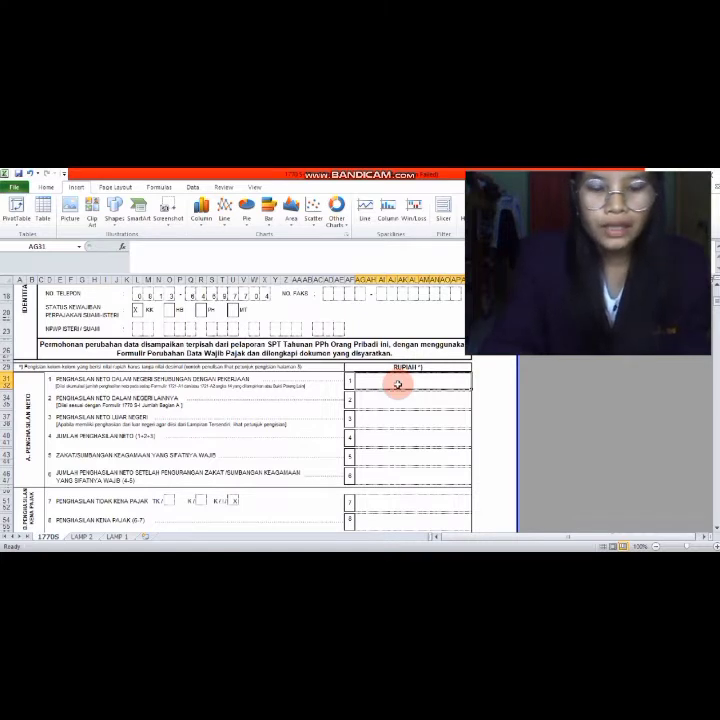
type("73")
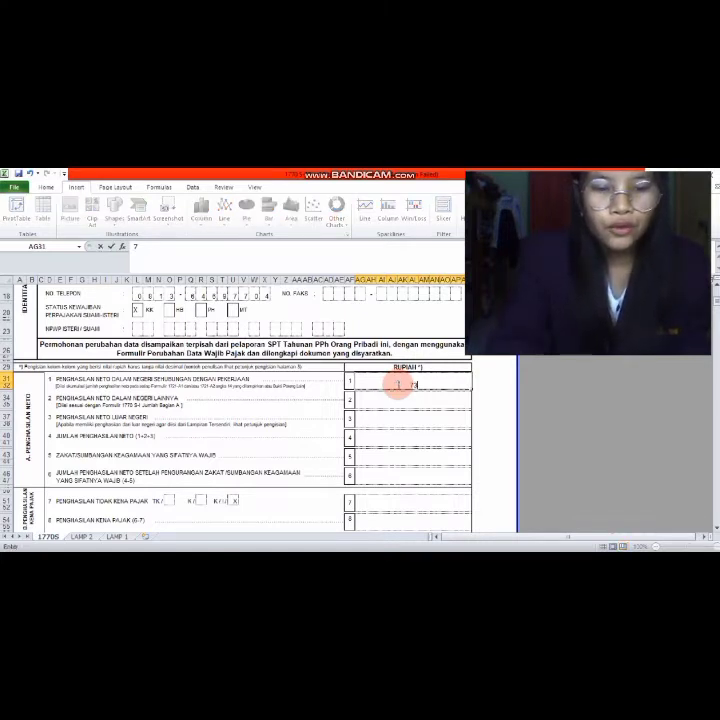
type(".710")
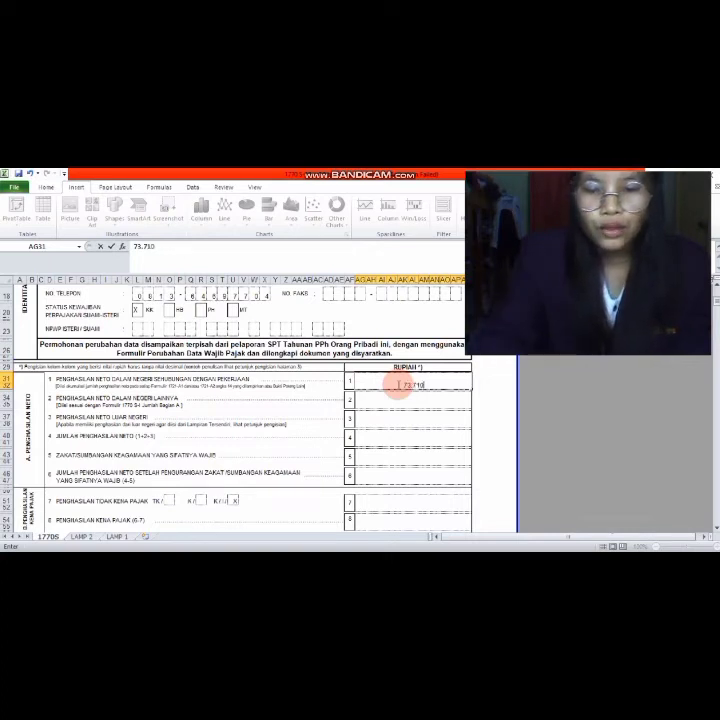
type(".000")
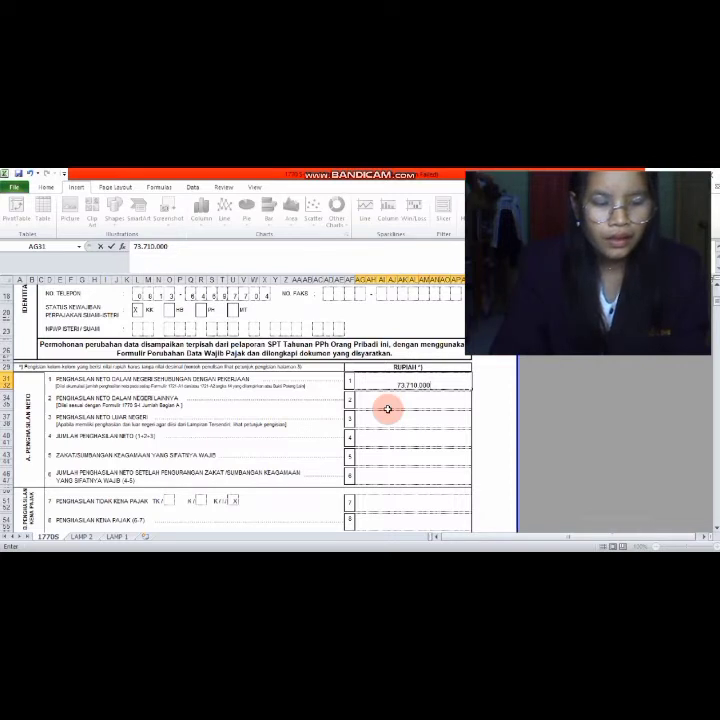
left_click(129, 535)
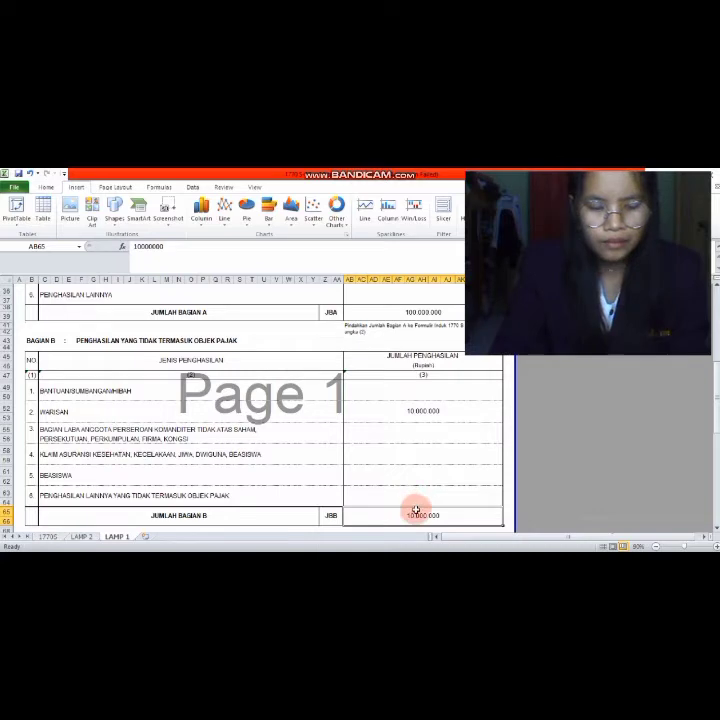
scroll(413, 498, "up", 9)
scroll(413, 498, "down", 3)
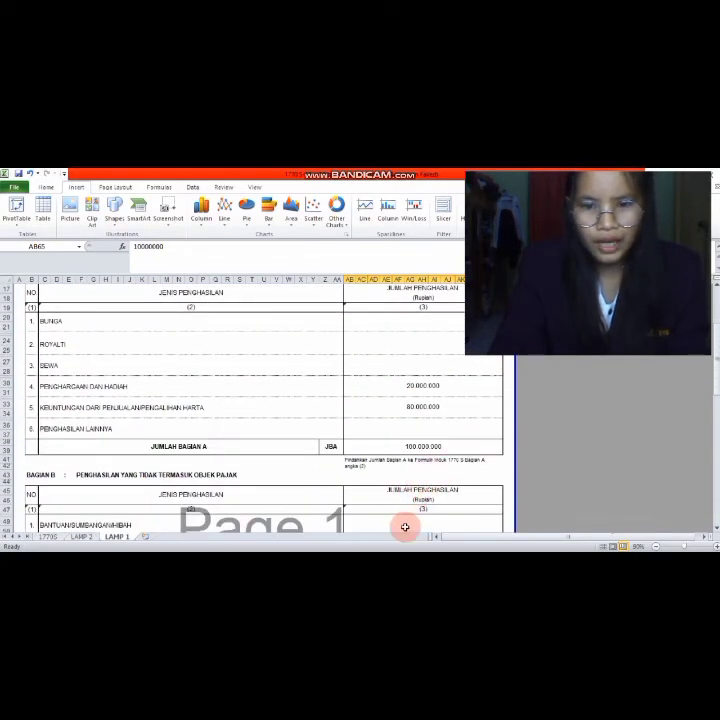
mouse_move(500, 550)
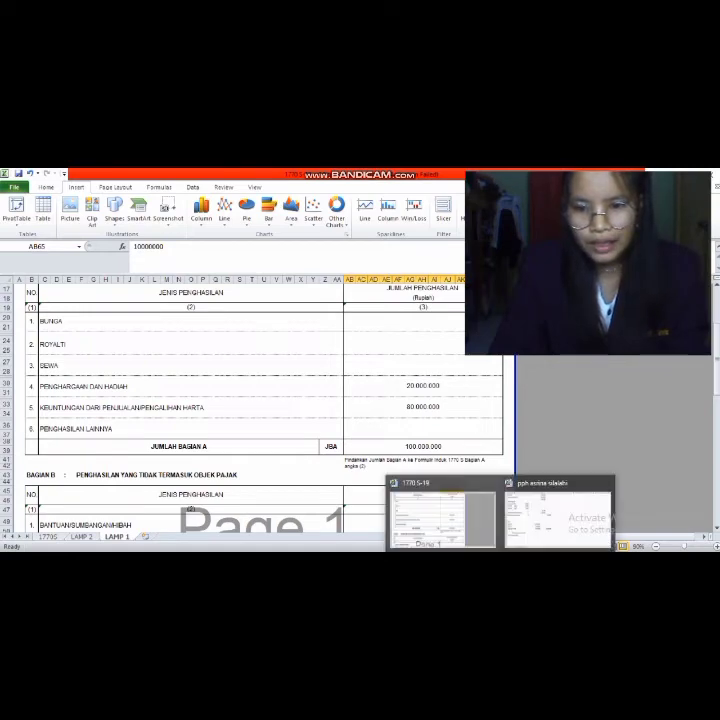
left_click(475, 540)
scroll(442, 490, "down", 5)
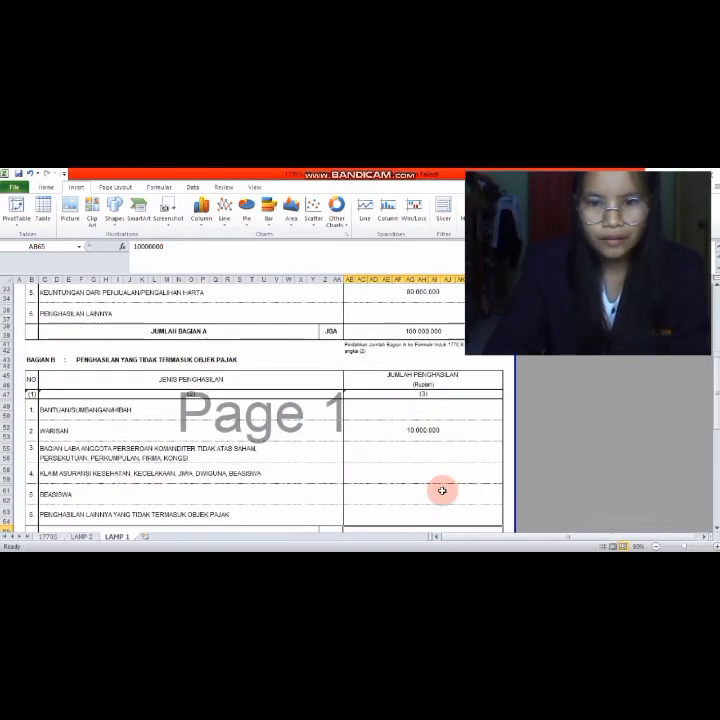
scroll(442, 490, "up", 10)
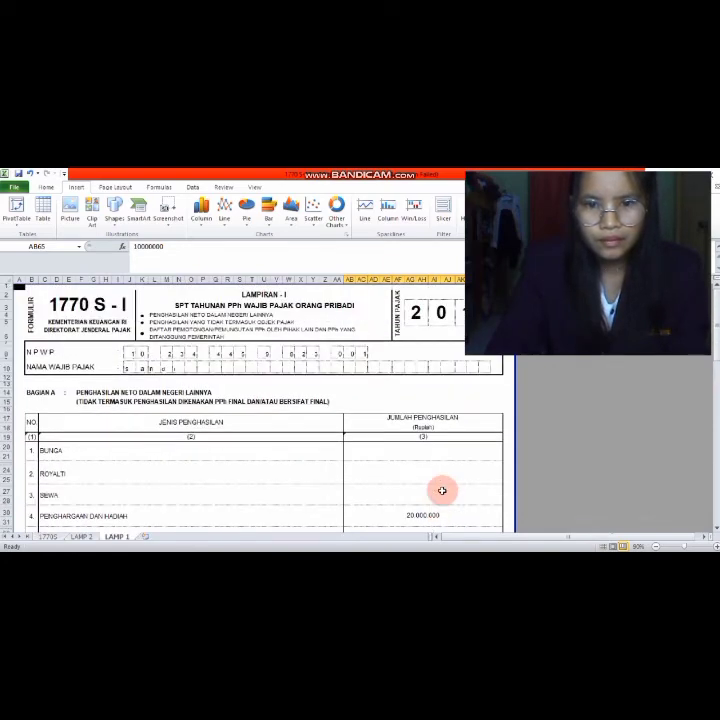
scroll(442, 490, "down", 12)
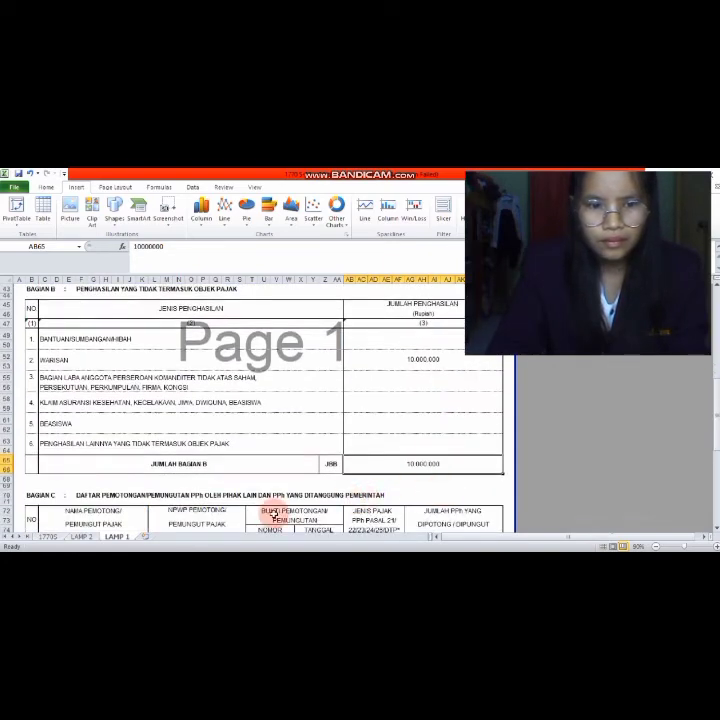
- Put 100.000.000 in AG34 and 173.710.000 in AG40 on the 1770S sheet
left_click(45, 536)
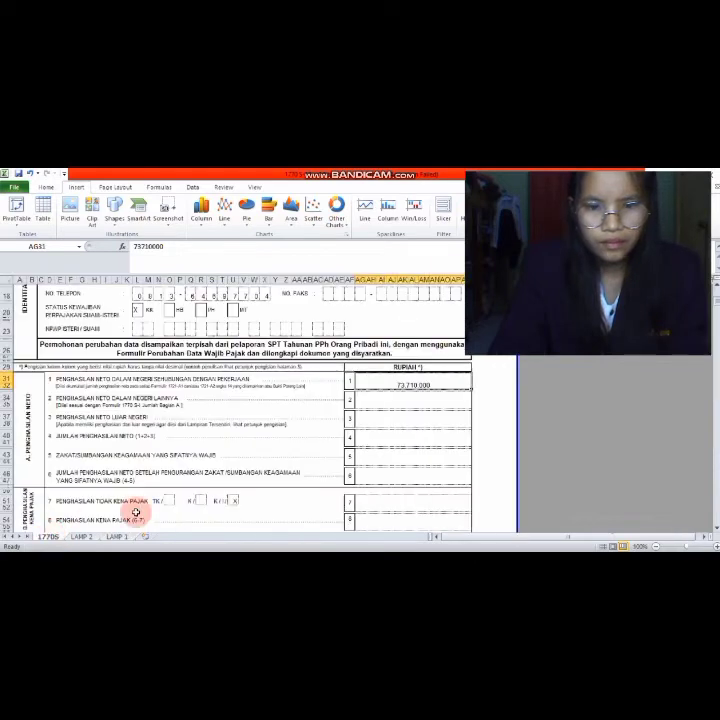
left_click(391, 400)
type("100")
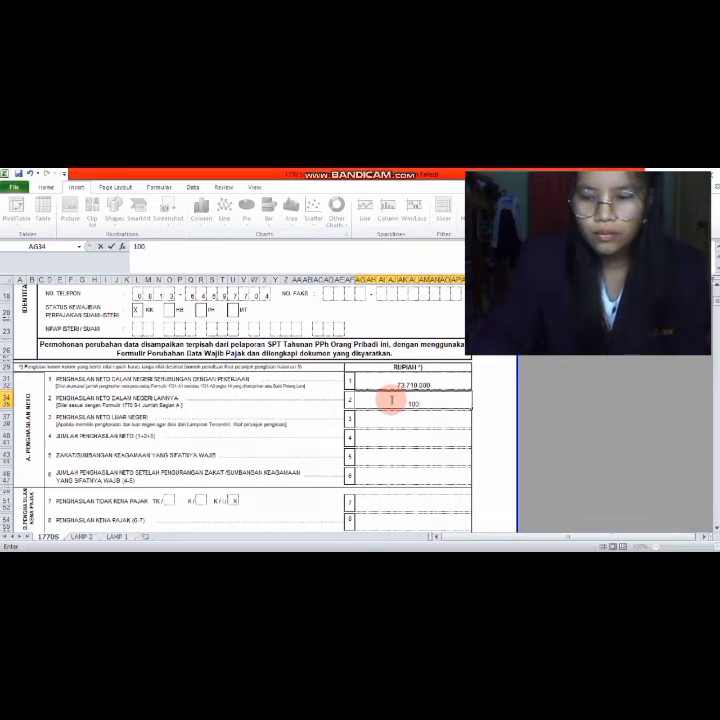
type(".000")
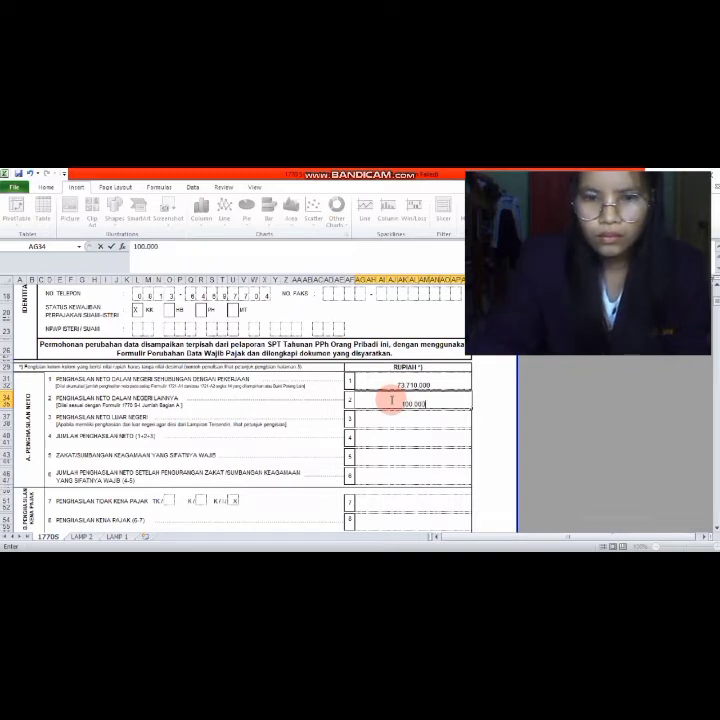
type(".000")
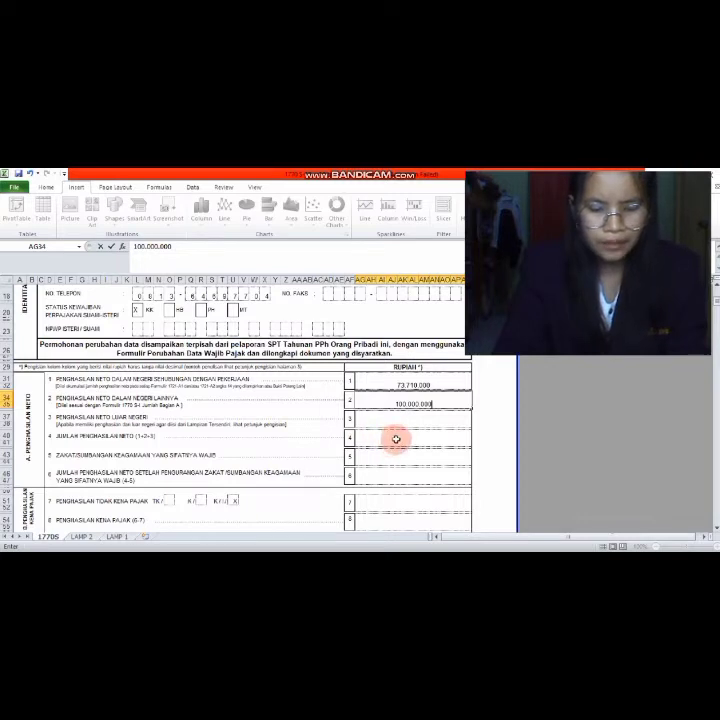
left_click(392, 439)
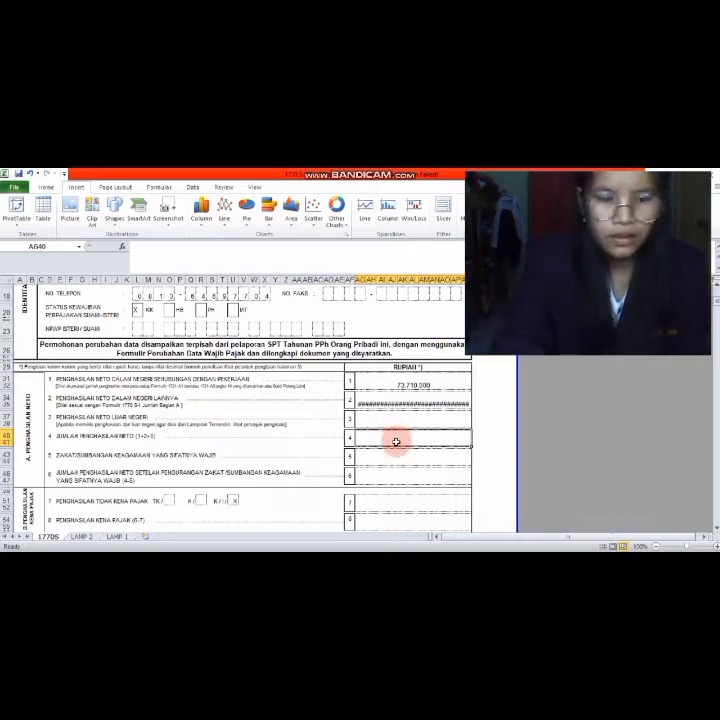
type("173")
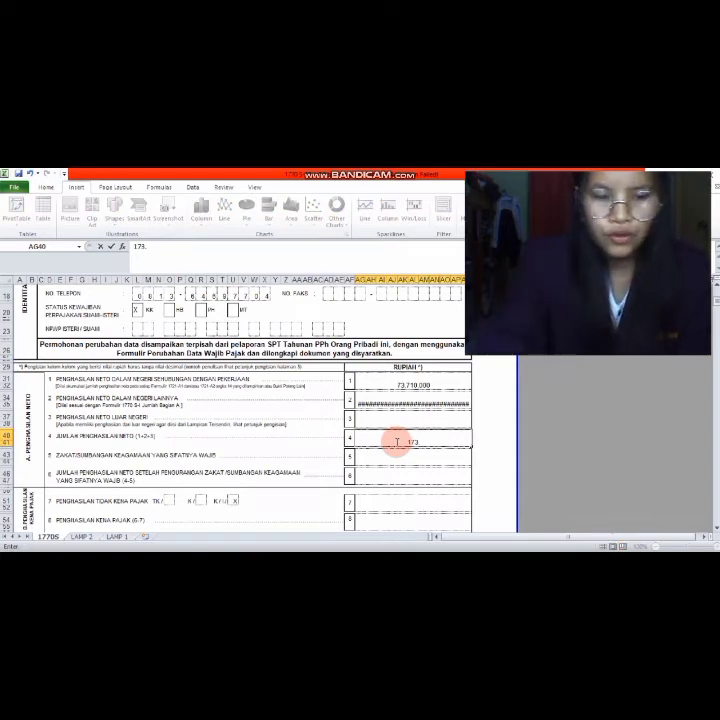
type(".71")
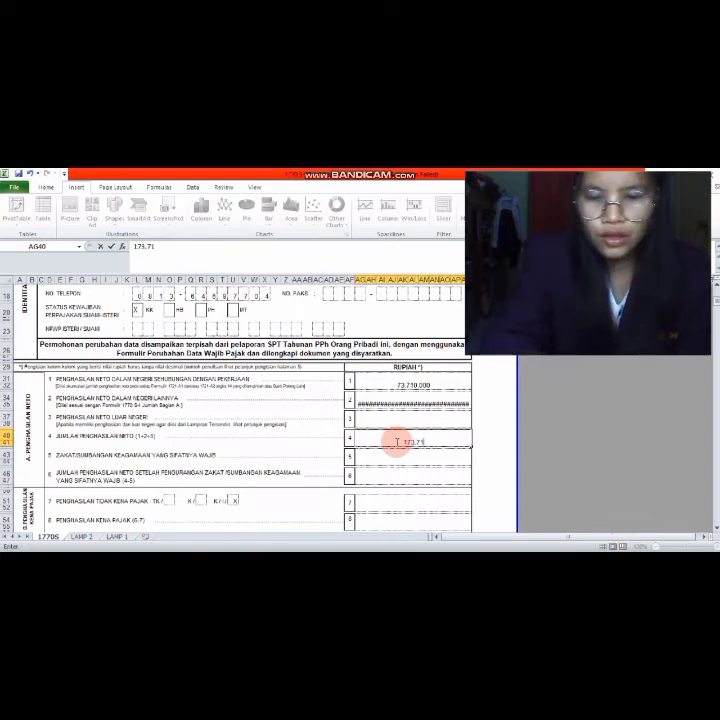
type("0.000")
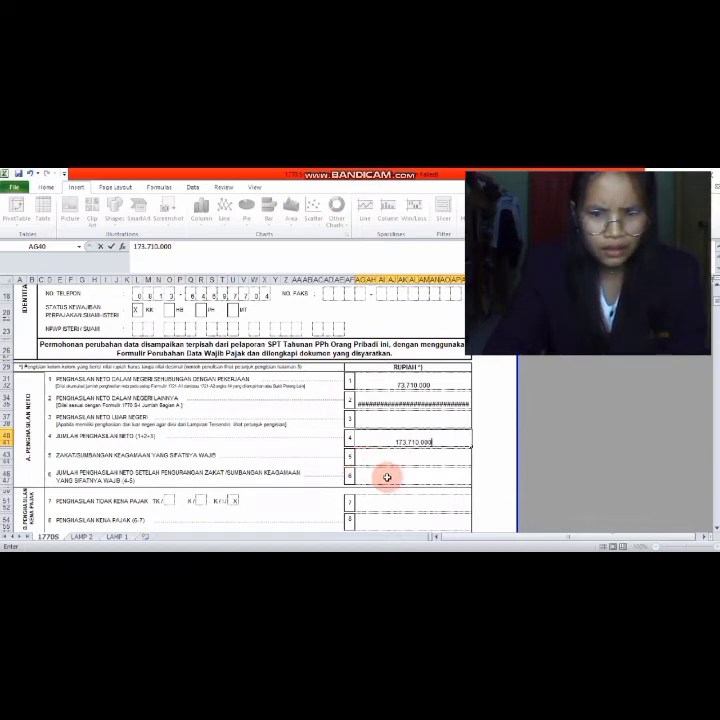
scroll(385, 476, "down", 2)
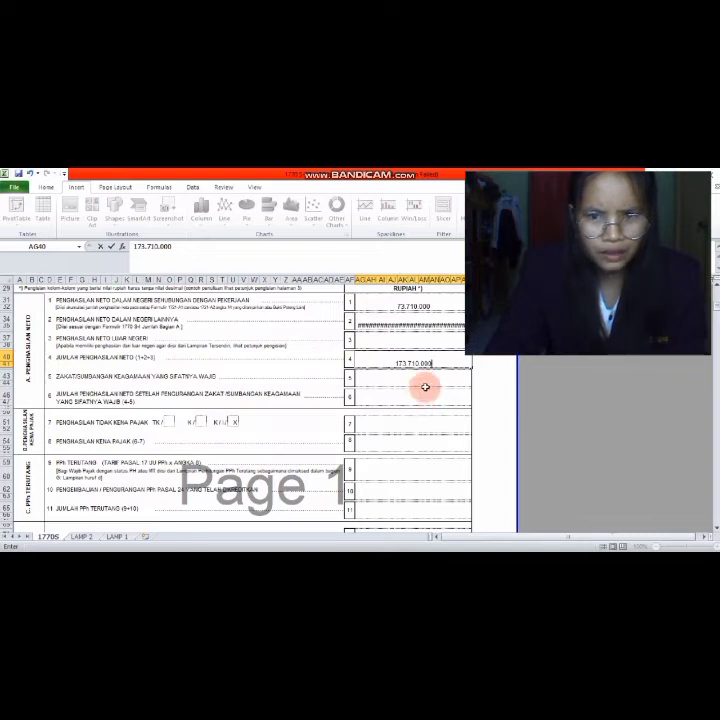
- Type 173.710.000 into cell AG46 for line 6 net income after zakat
left_click(407, 402)
type("173,")
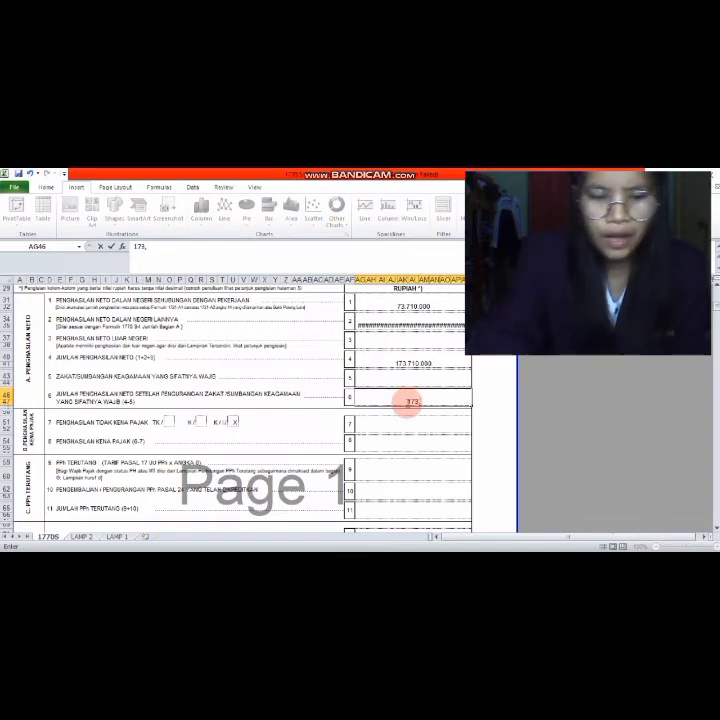
type("710.000")
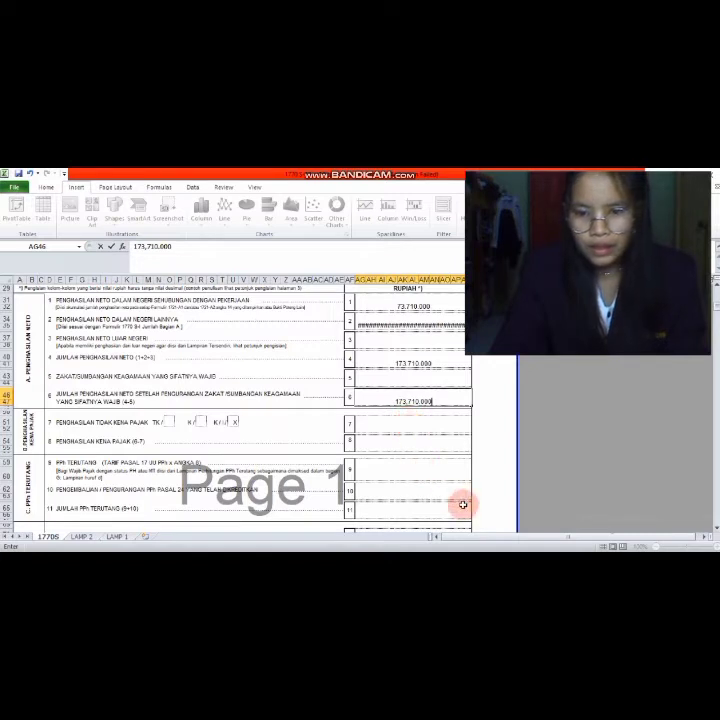
mouse_move(510, 538)
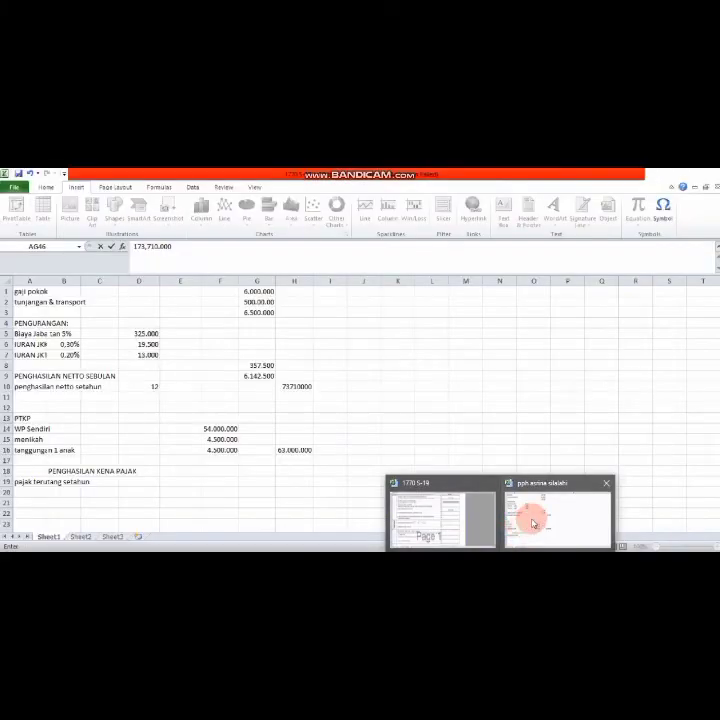
left_click(533, 521)
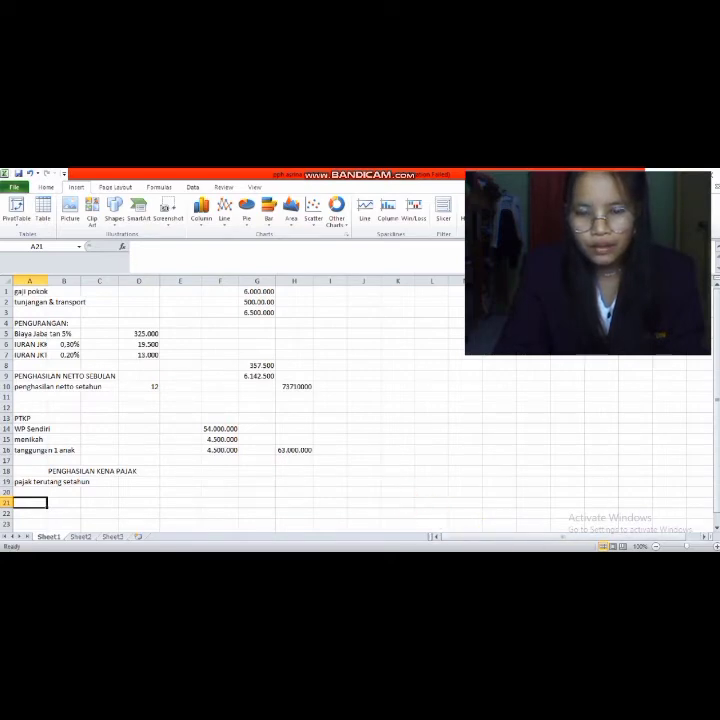
left_click(480, 556)
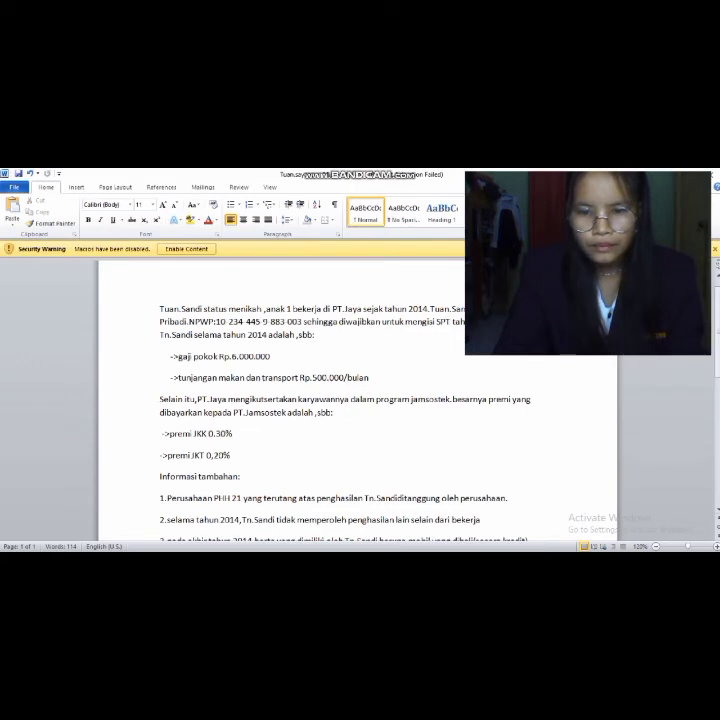
left_click(487, 540)
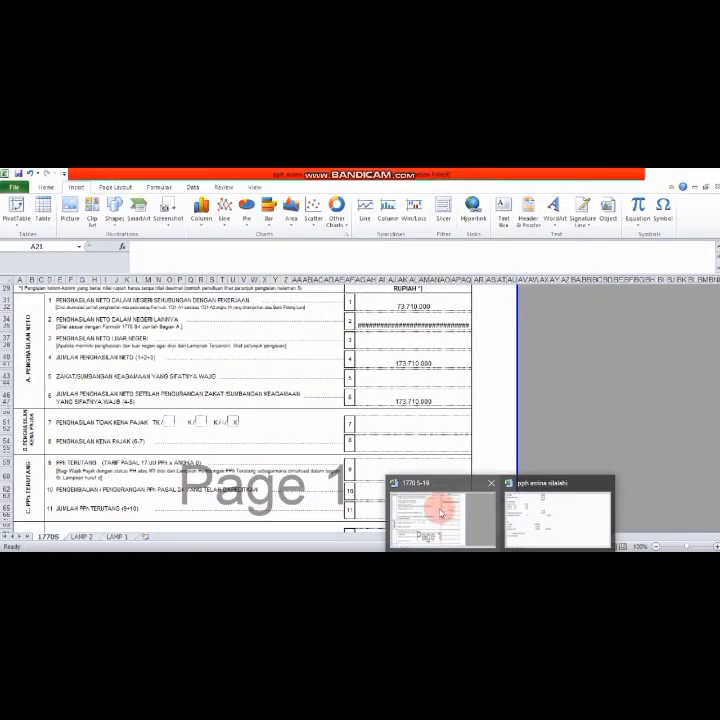
- Put 63.000.000 in AG51 for line 7 and 110.710.000 in AG54 for line 8
left_click(406, 428)
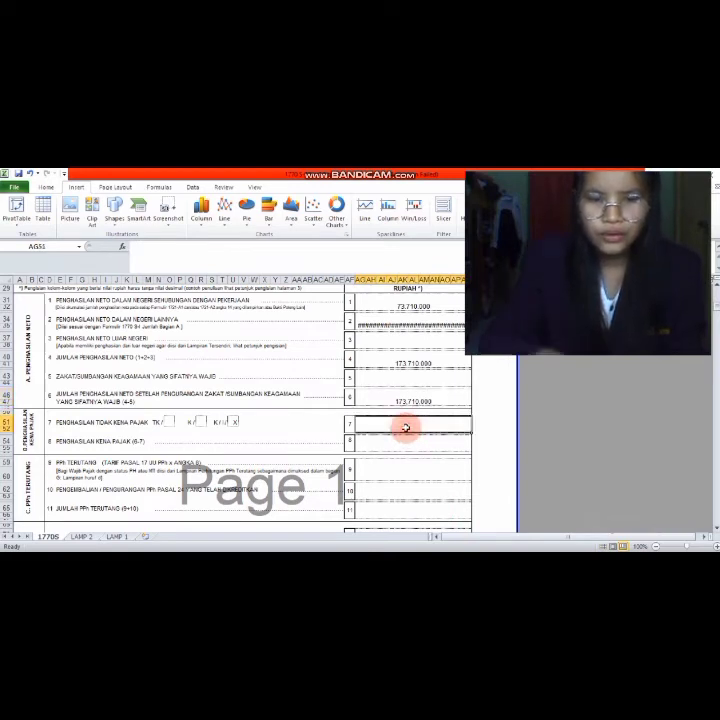
type("6")
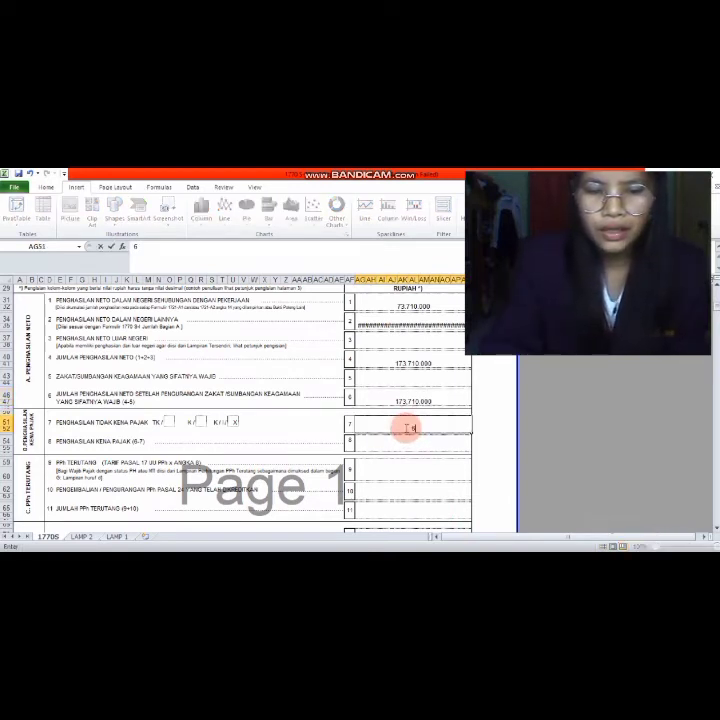
type("3.00")
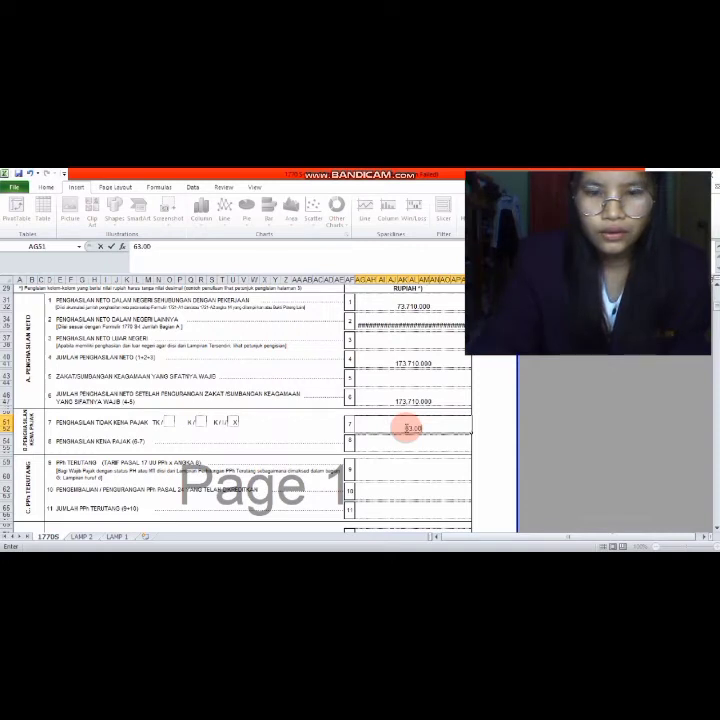
type("0.000")
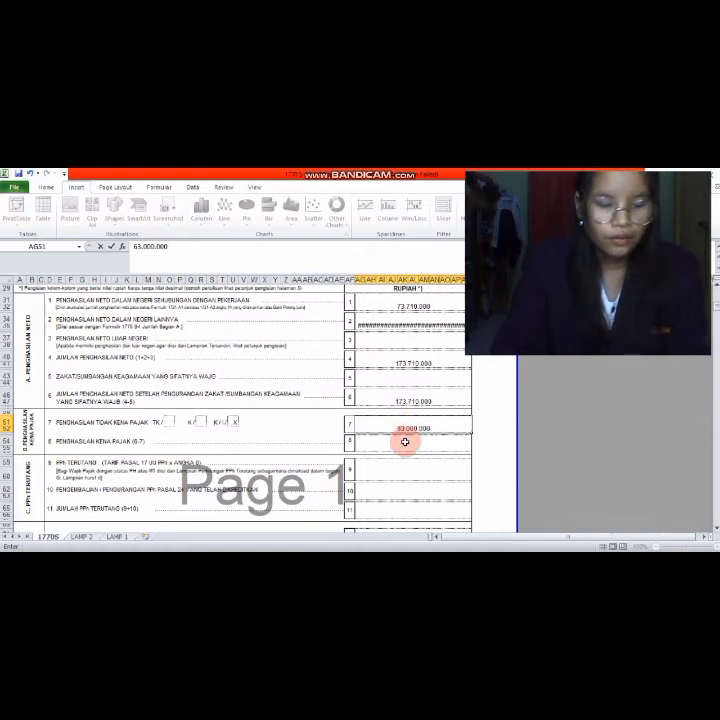
left_click(400, 449)
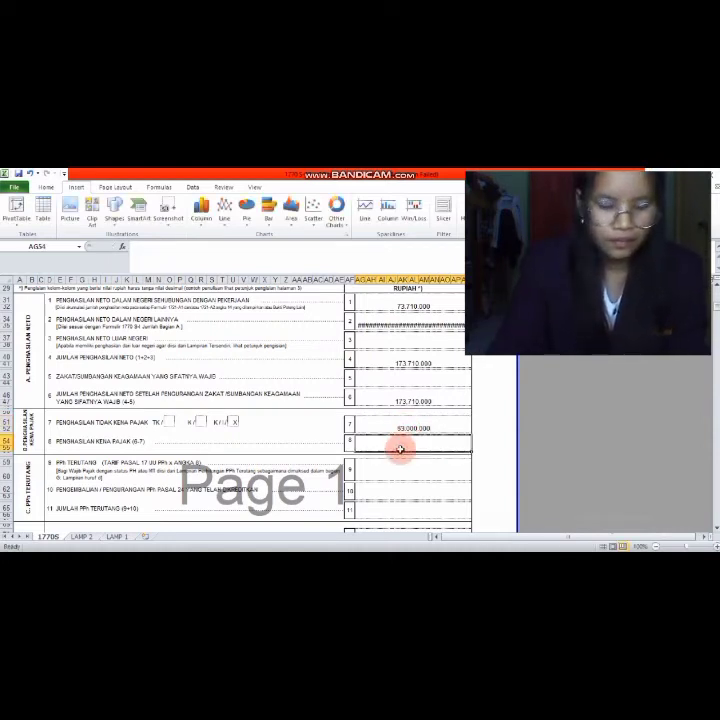
type("110.")
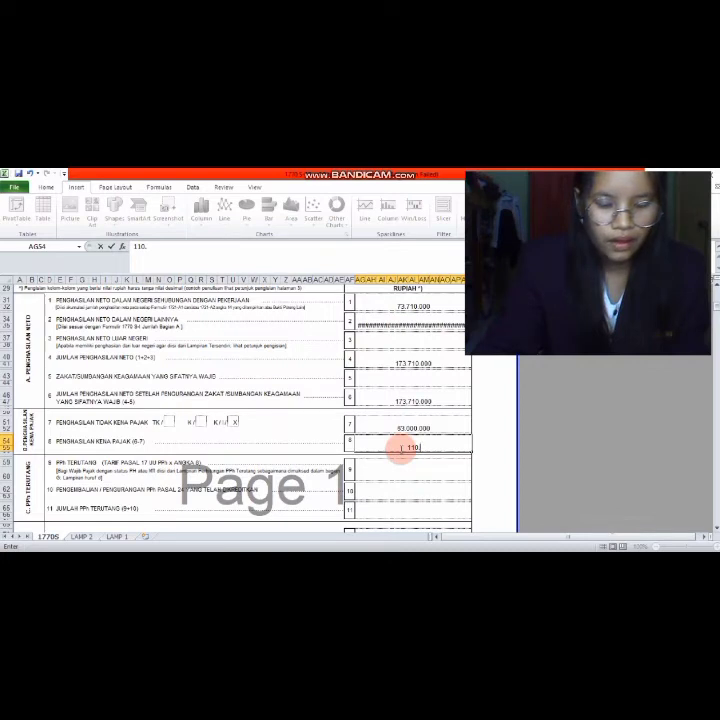
type("7")
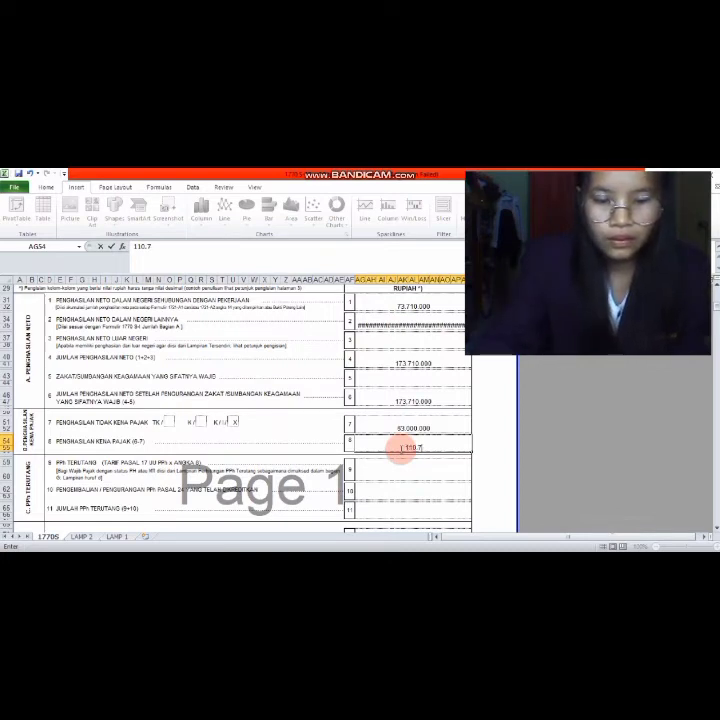
type("10.000")
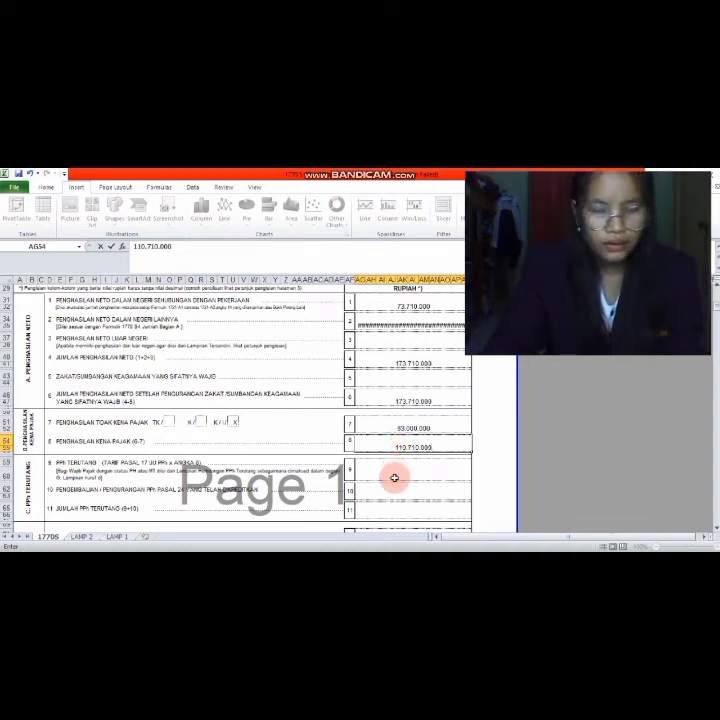
left_click(395, 478)
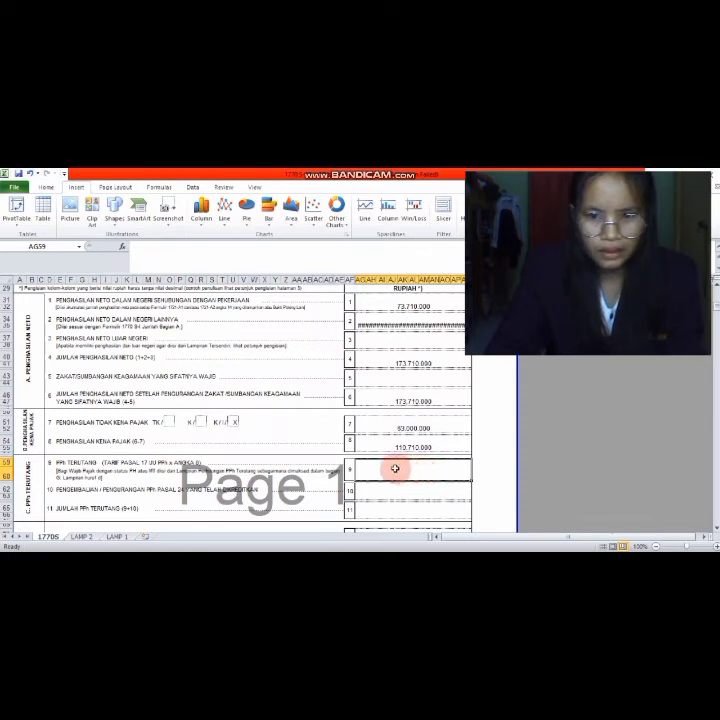
- Type 11.606.500 into cell AG59 for line 9 tax owed
type("11")
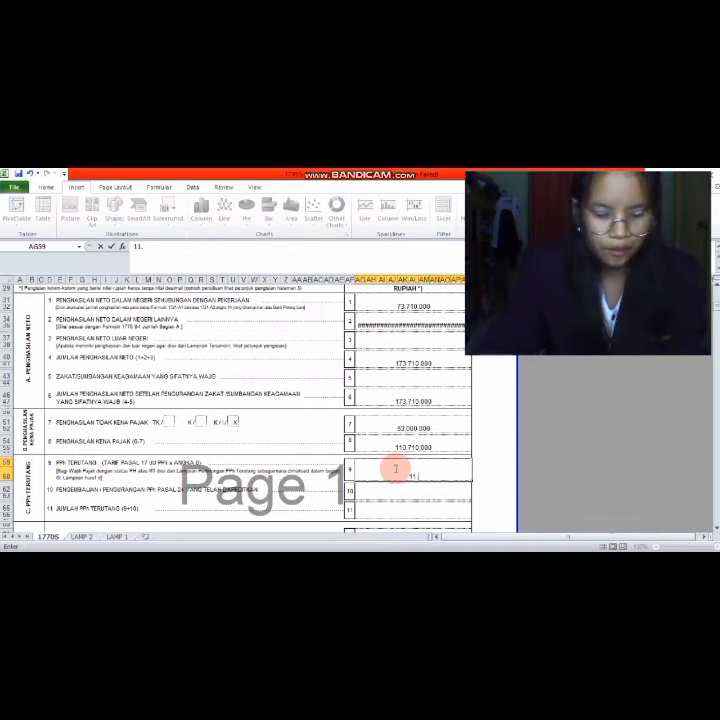
type(".60")
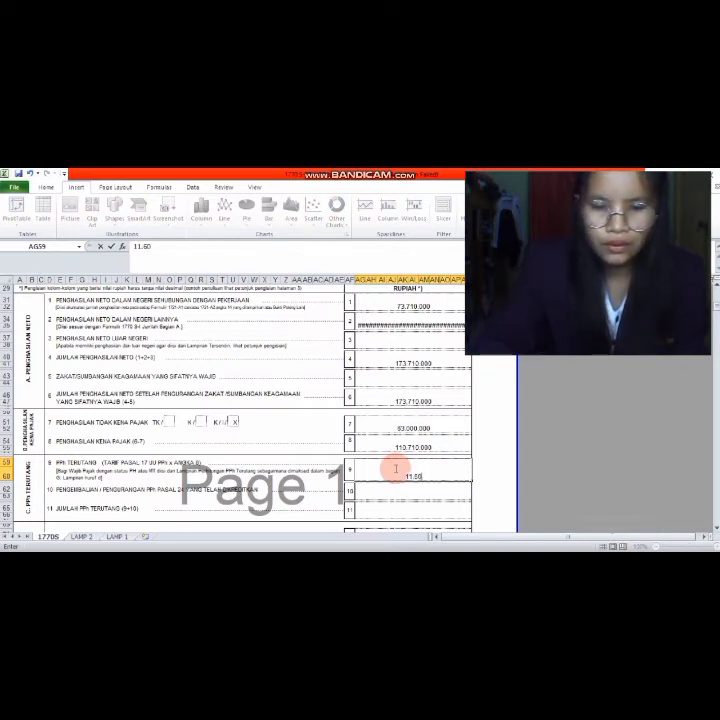
type("6")
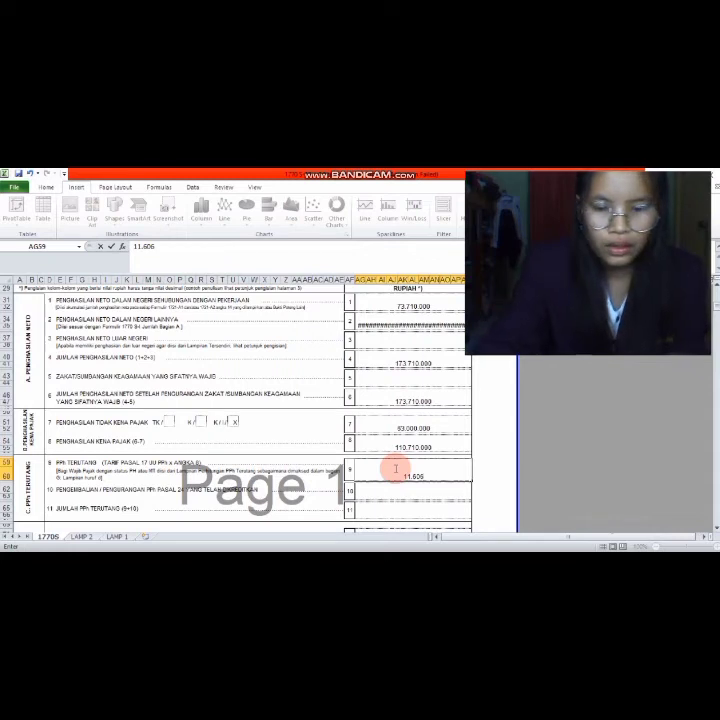
type(".500")
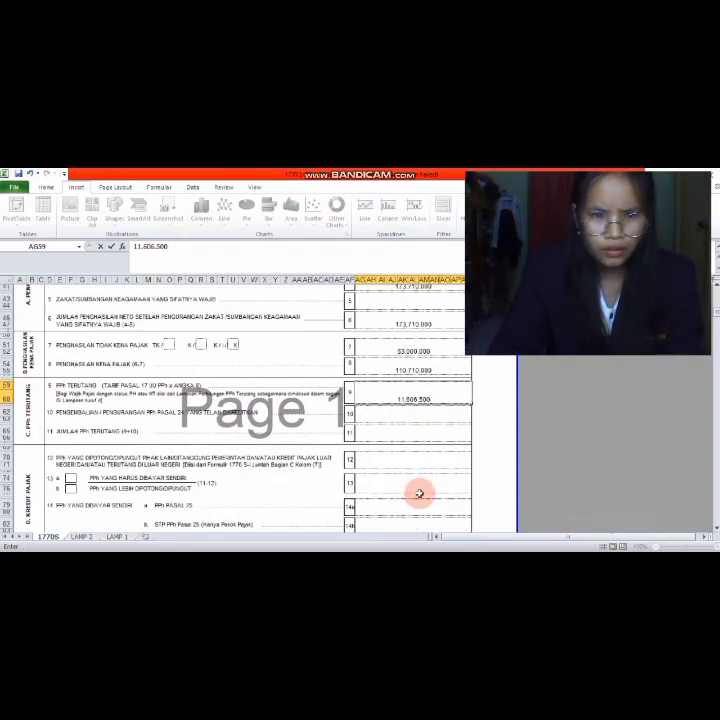
- Put 11.606.500 in AG65 for line 11 and AG74 for line 13
left_click(412, 433)
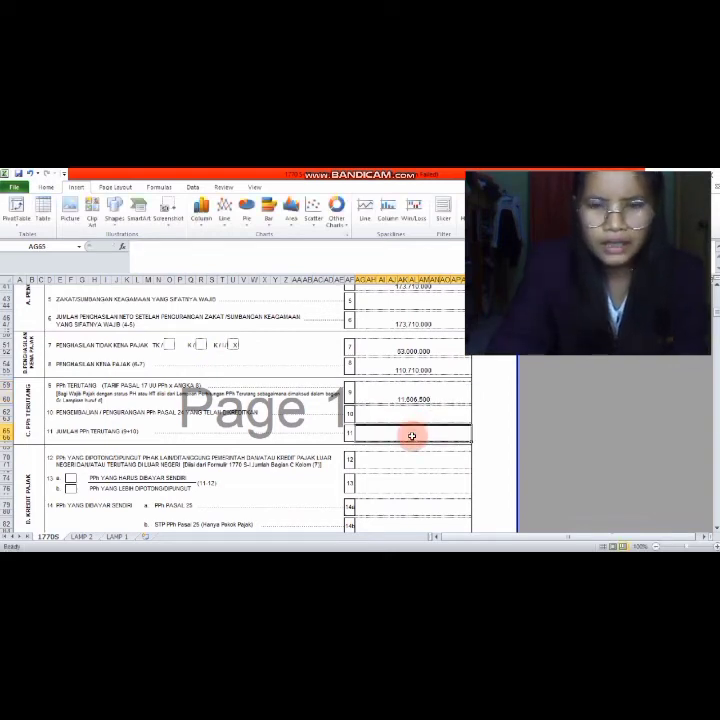
type("11.606.500")
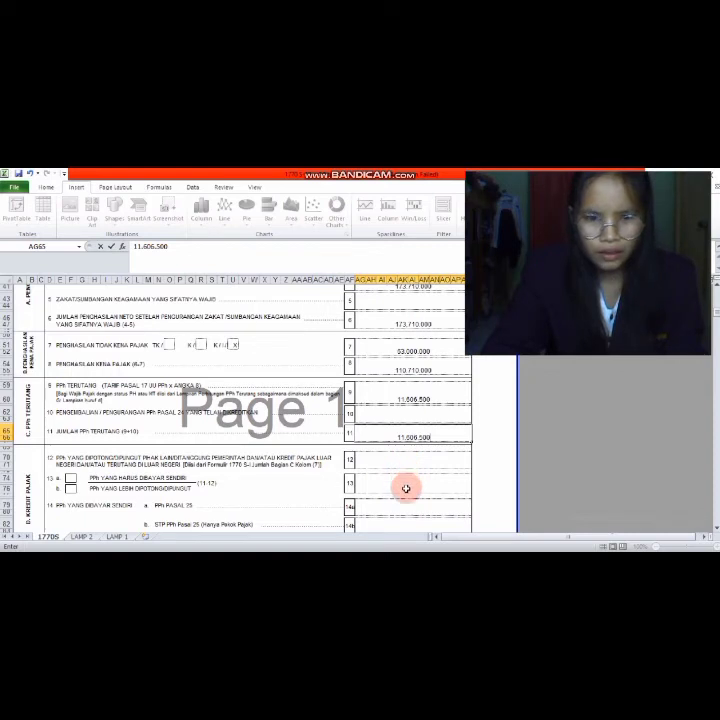
left_click(406, 488)
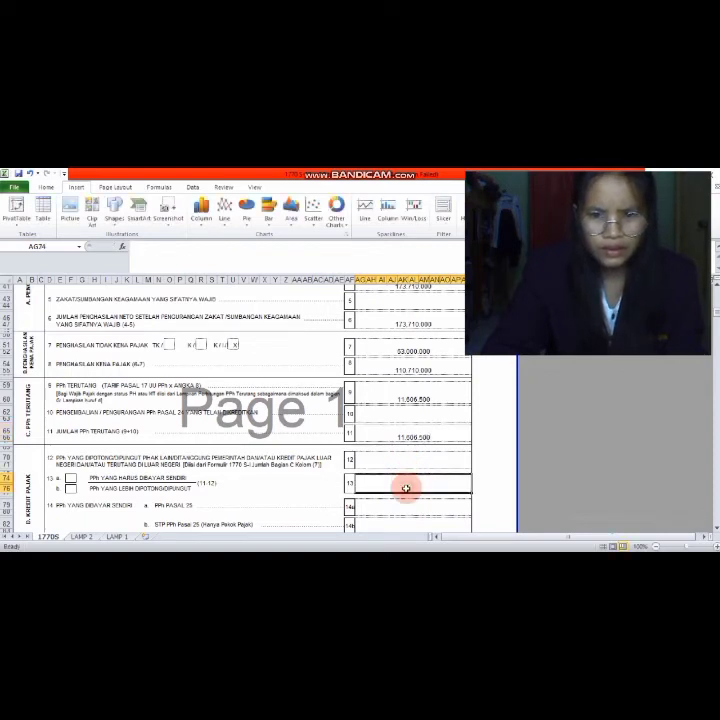
type("11")
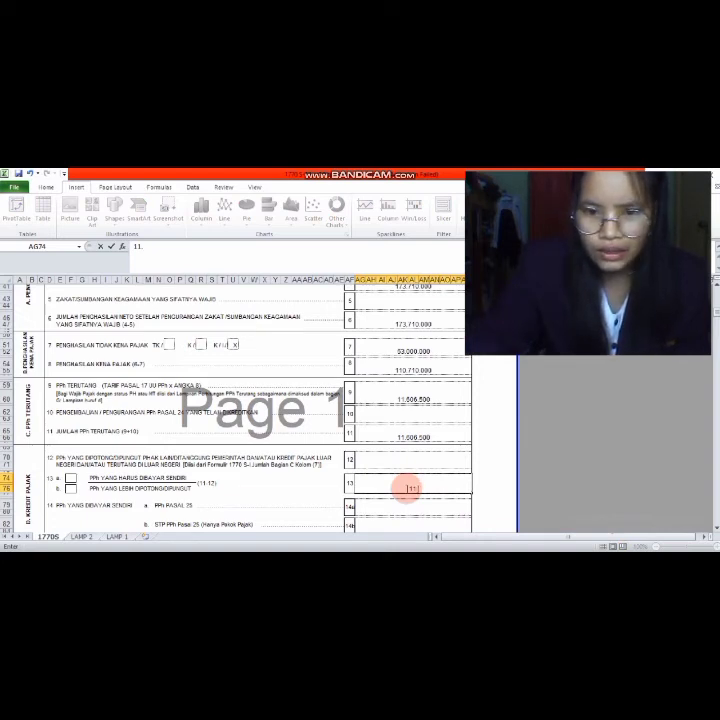
type(".606.500")
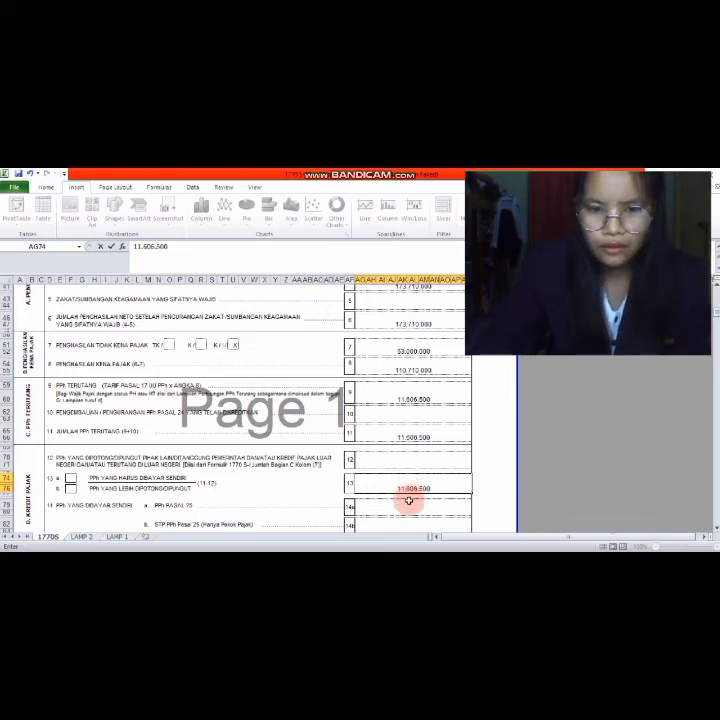
scroll(410, 490, "down", 3)
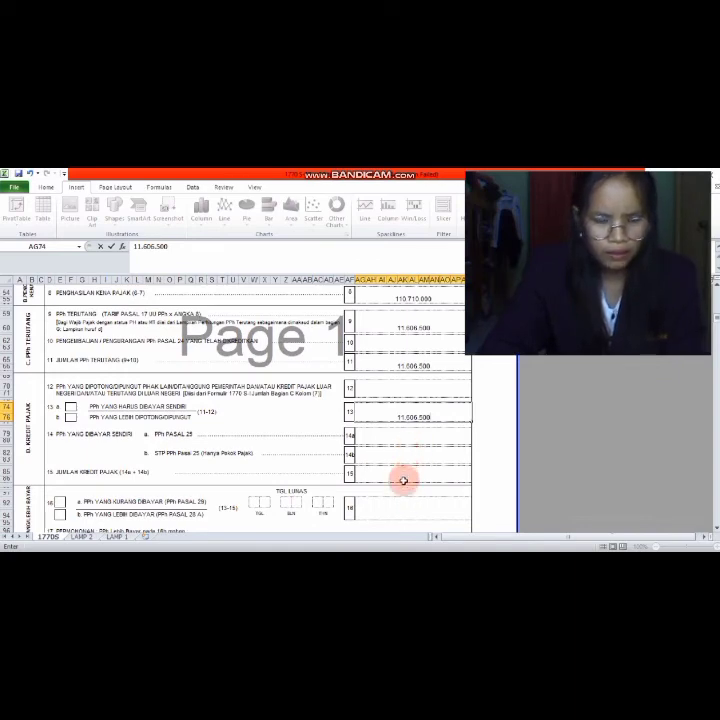
- Enter 11.606.500 in the line 16 amount cell AG92, then move down to the PERNYATAAN section
scroll(405, 480, "down", 2)
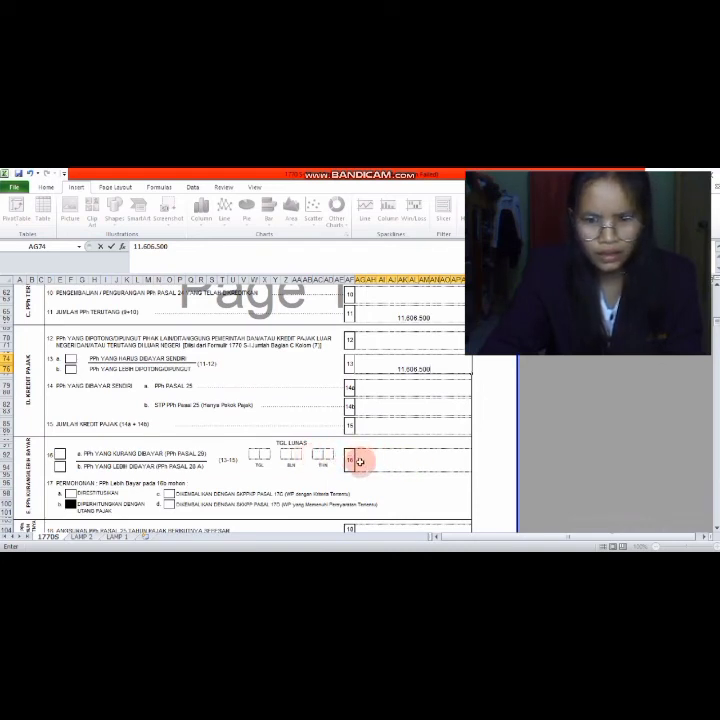
left_click(366, 462)
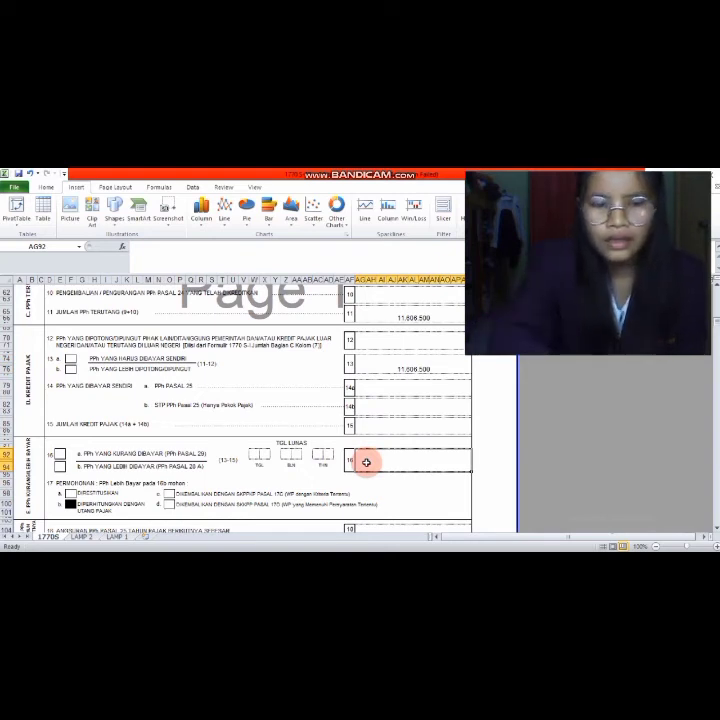
type("11.")
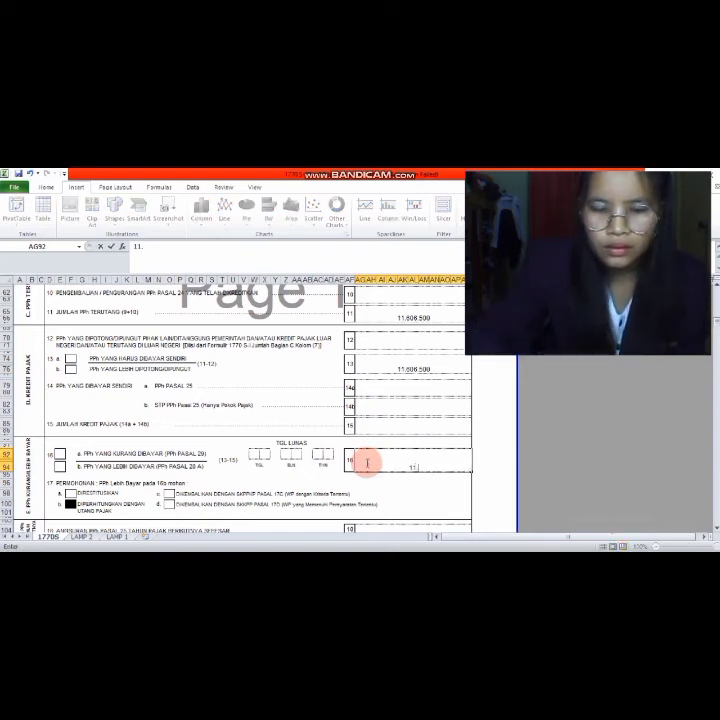
type("606.500")
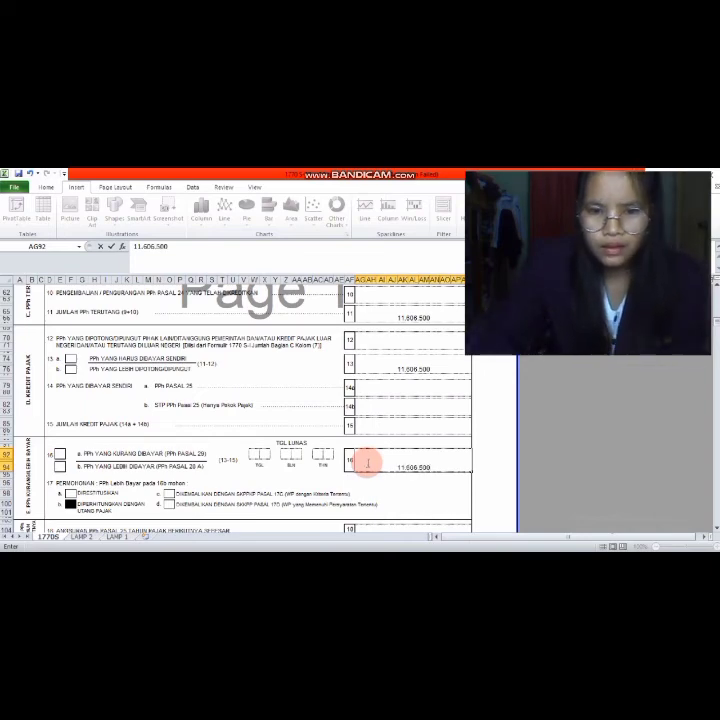
scroll(368, 489, "down", 5)
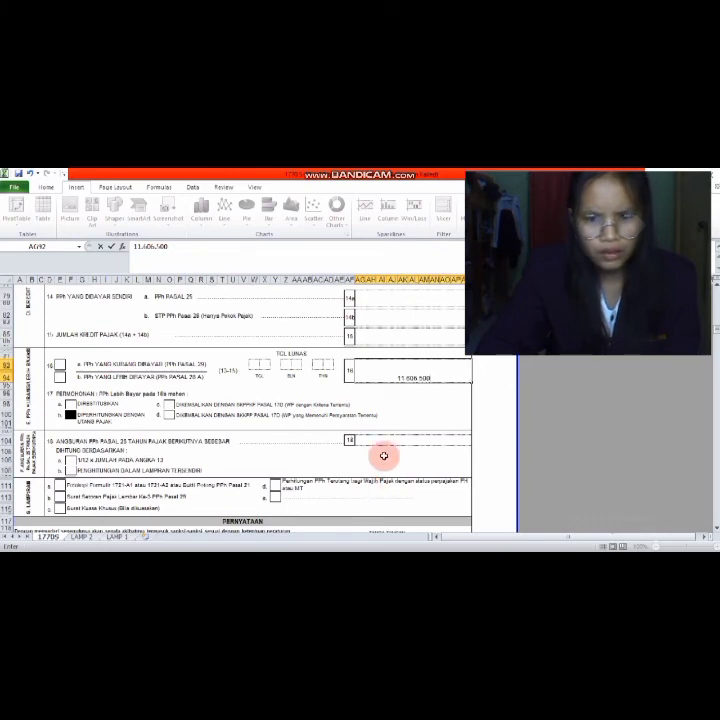
scroll(369, 471, "down", 10)
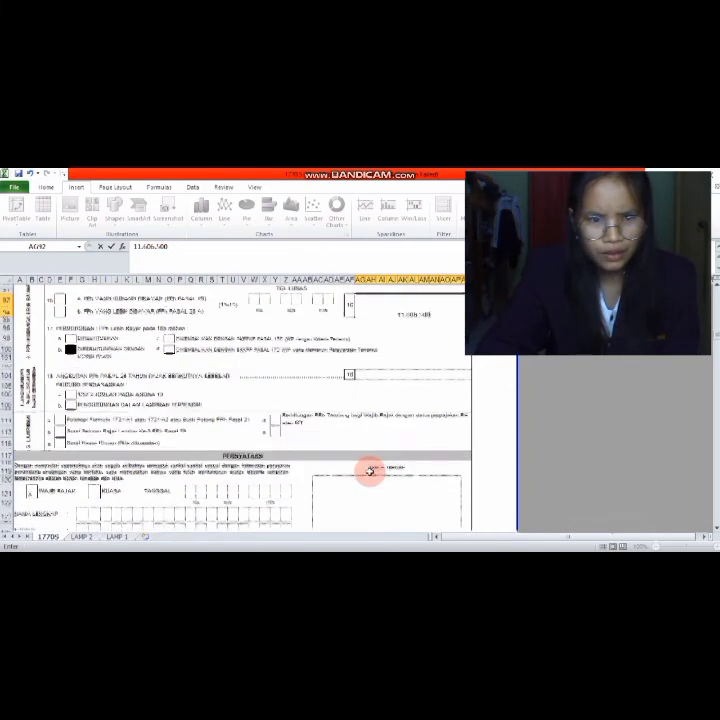
- Tick the Wajib Pajak box in the PERNYATAAN statement section
scroll(369, 471, "down", 2)
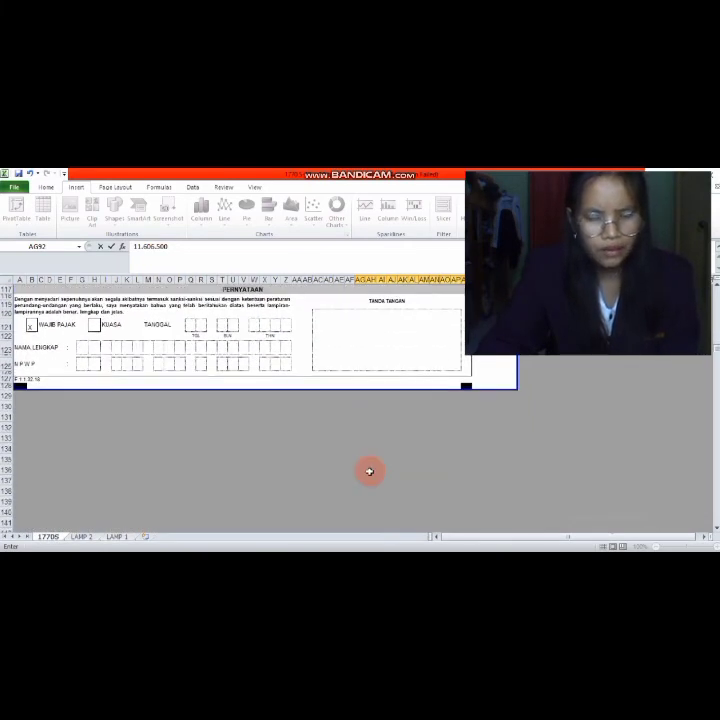
scroll(277, 395, "up", 6)
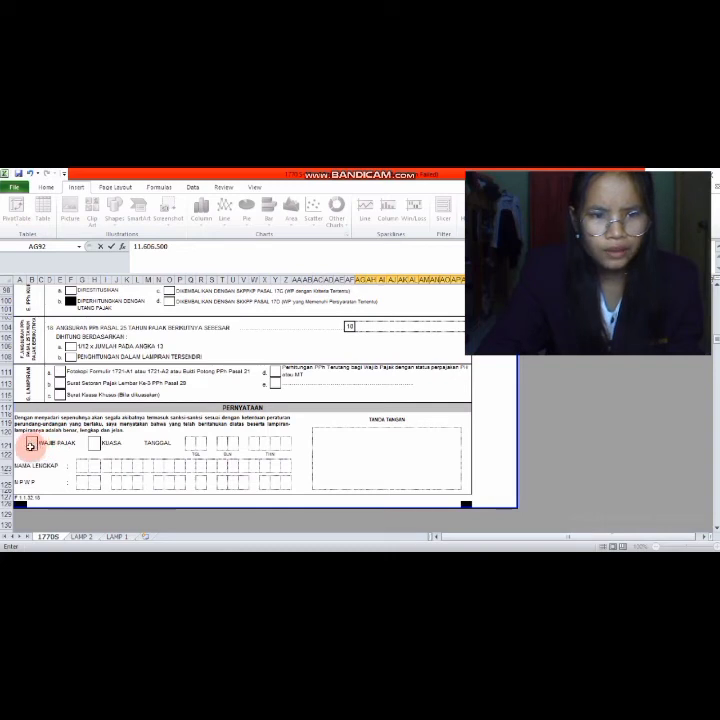
left_click(31, 444)
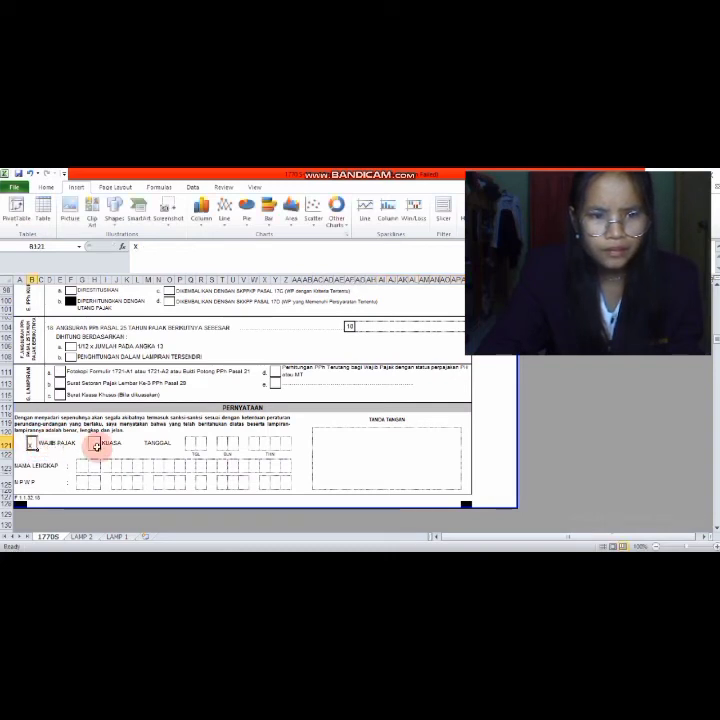
- Fill the statement date boxes with day 24, month 04 and year 201_, leaving the last digit
left_click(192, 444)
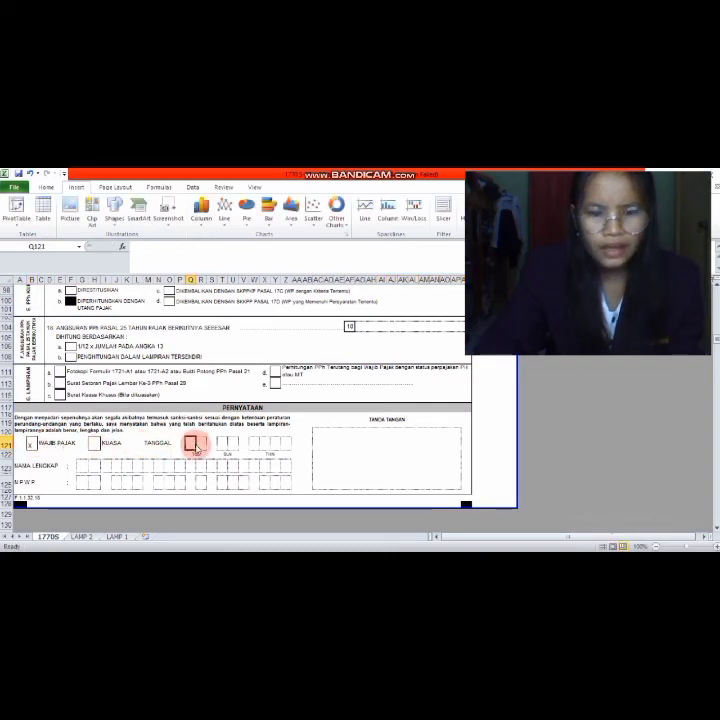
left_click(201, 443)
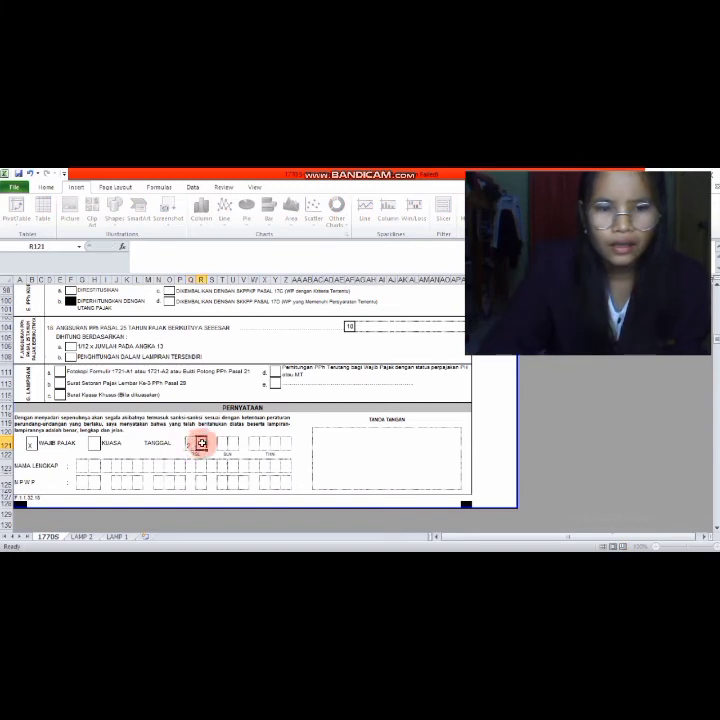
type("4")
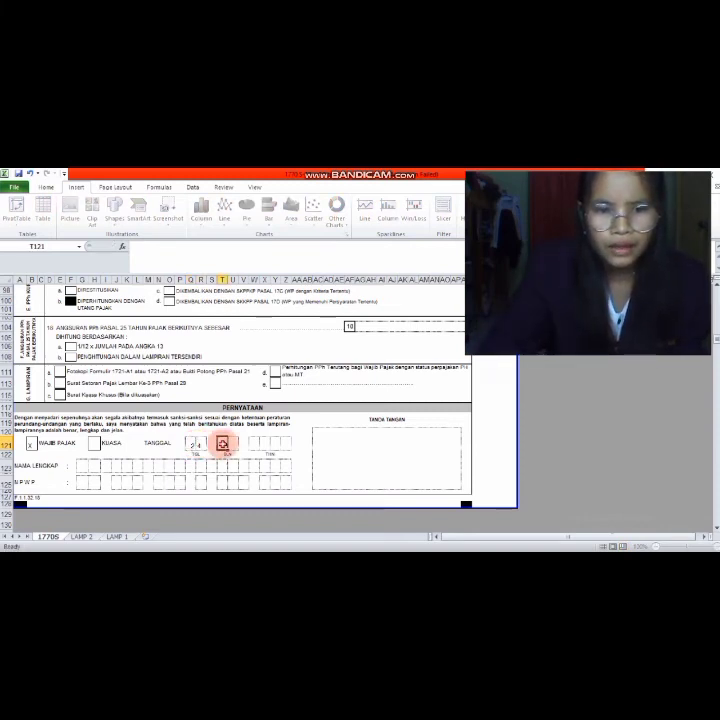
left_click(223, 443)
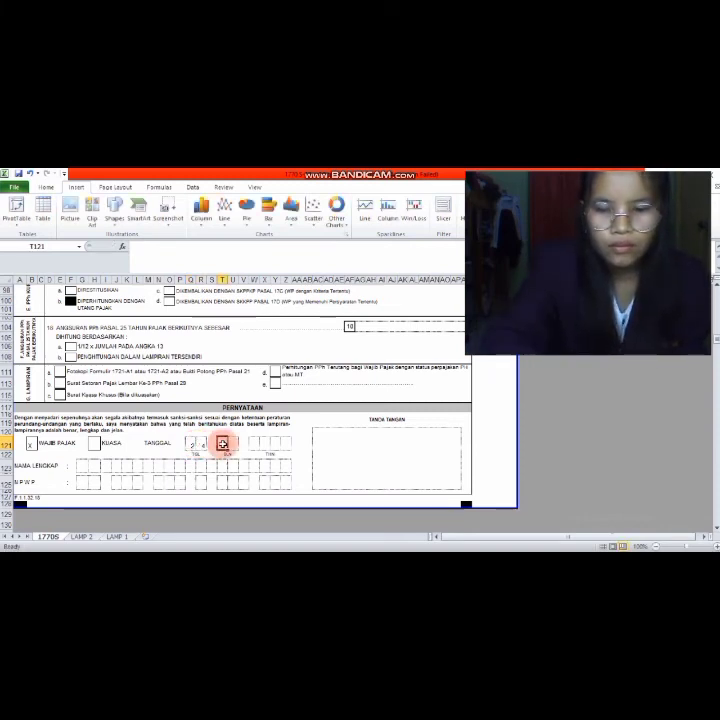
type("0")
left_click(234, 443)
type("4")
left_click(255, 443)
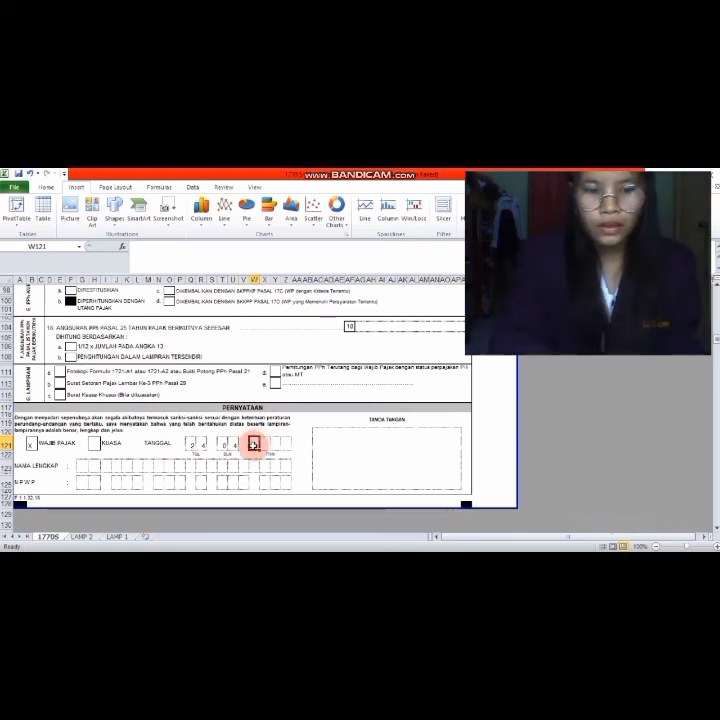
left_click(264, 442)
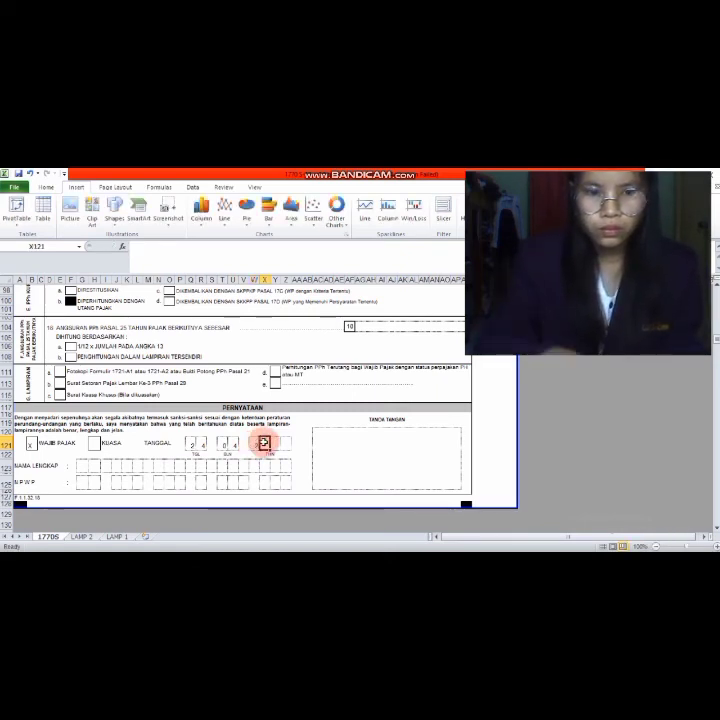
type("0")
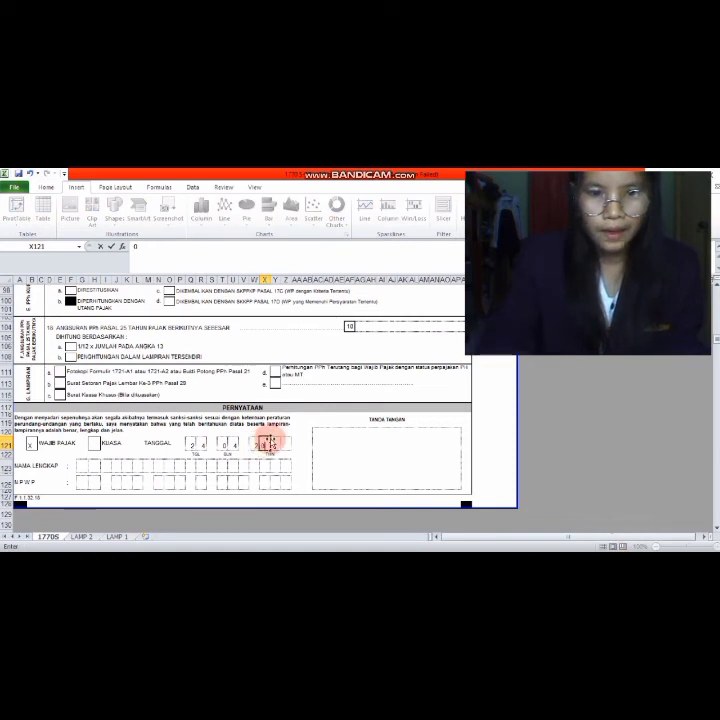
left_click(273, 442)
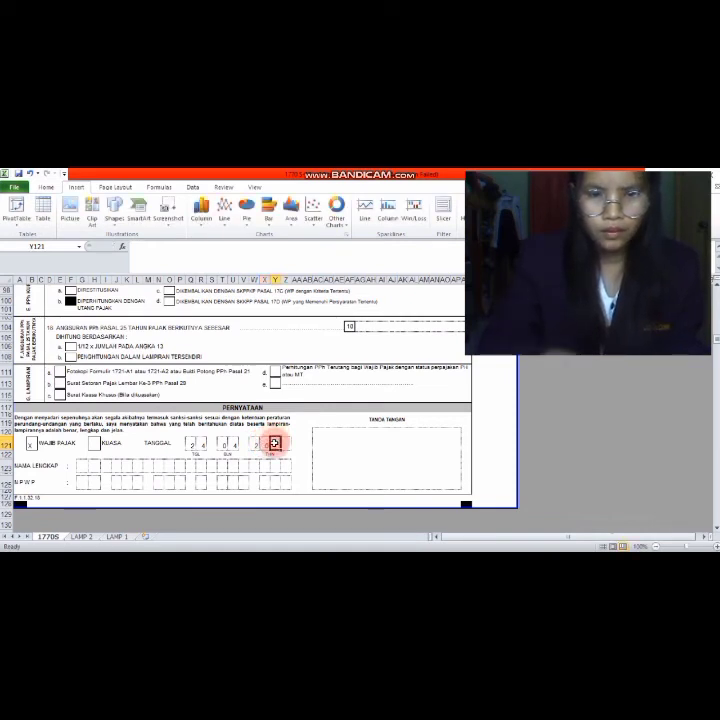
type("0")
left_click(285, 442)
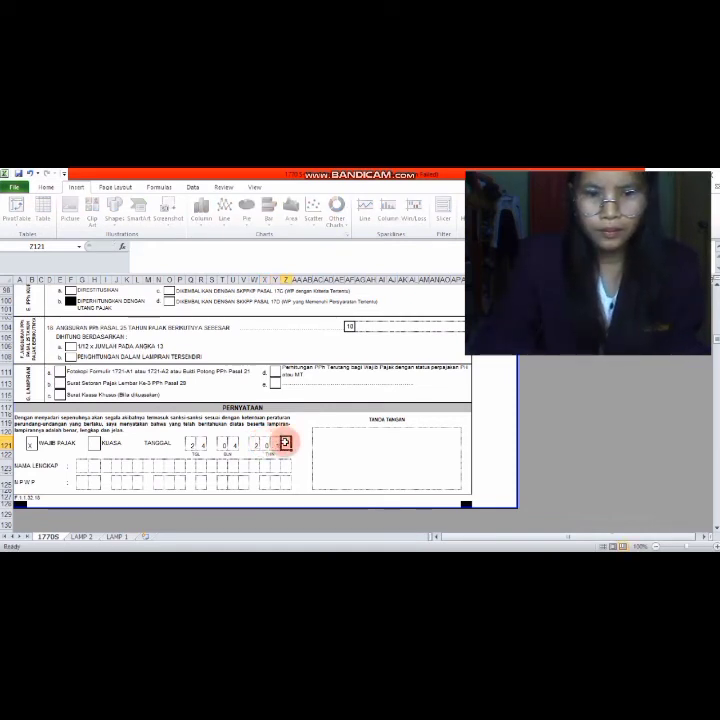
- Finish the year as 2014 and enter the taxpayer's full name letter by letter in the NAMA LENGKAP boxes
type("4")
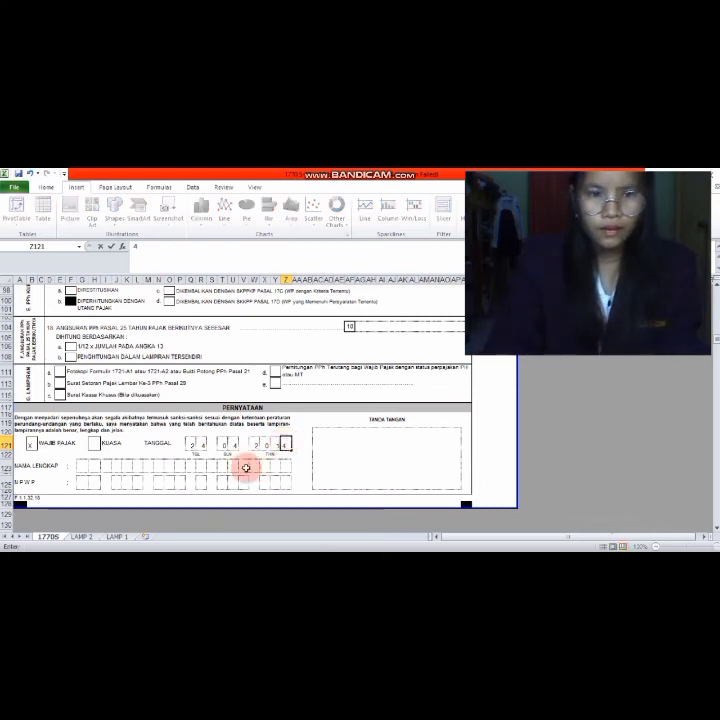
left_click(83, 466)
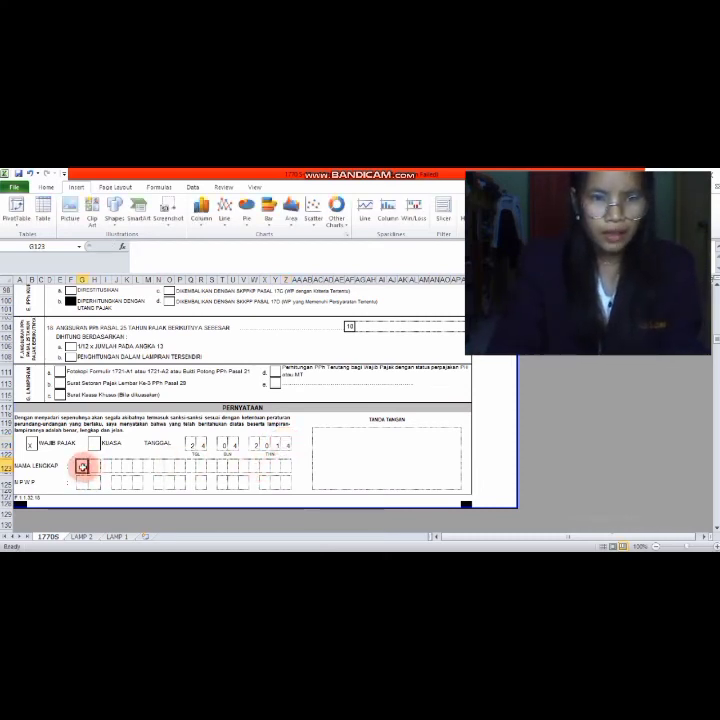
type("S")
left_click(94, 466)
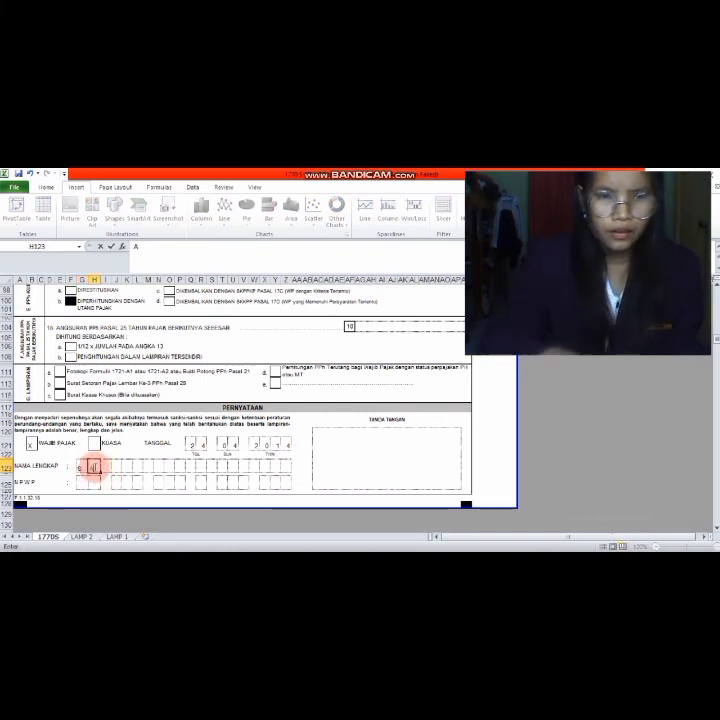
type("A")
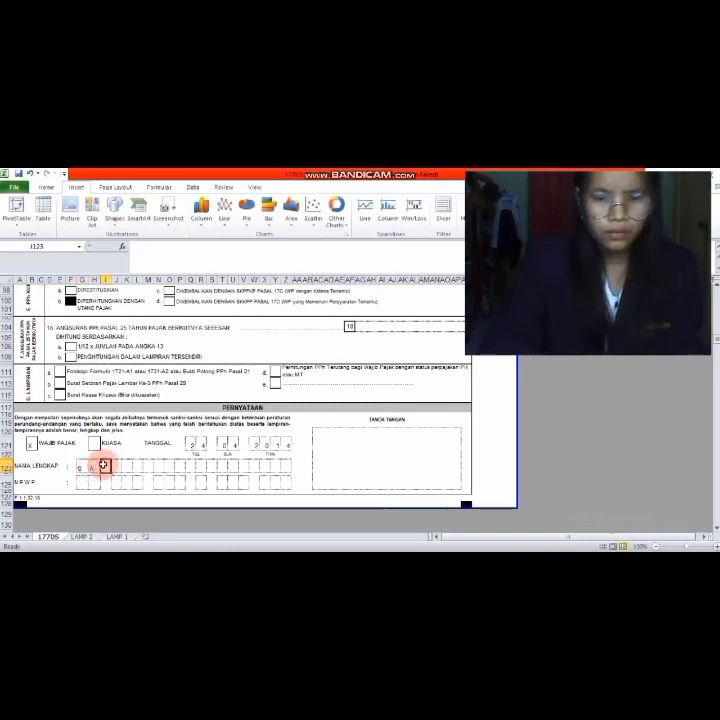
left_click(106, 466)
type("N")
left_click(115, 466)
type("D")
left_click(127, 466)
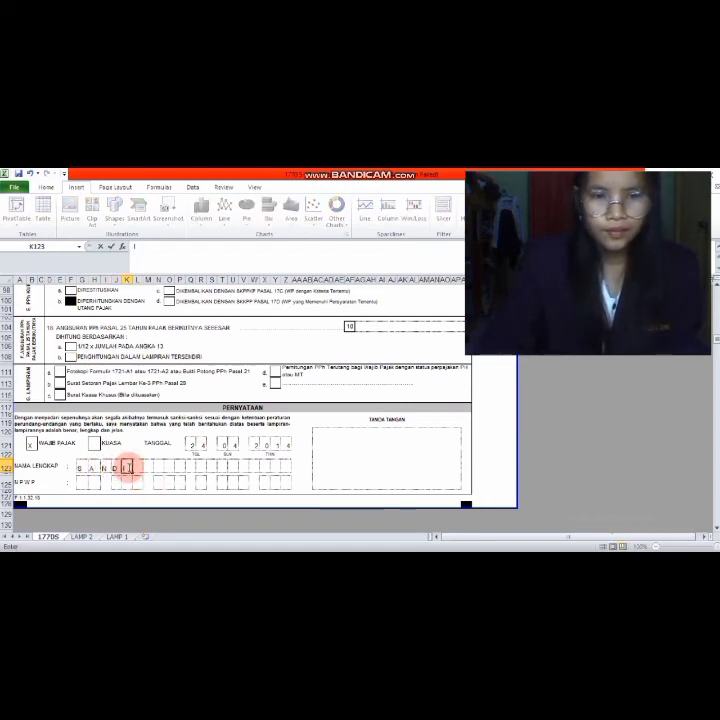
type("I")
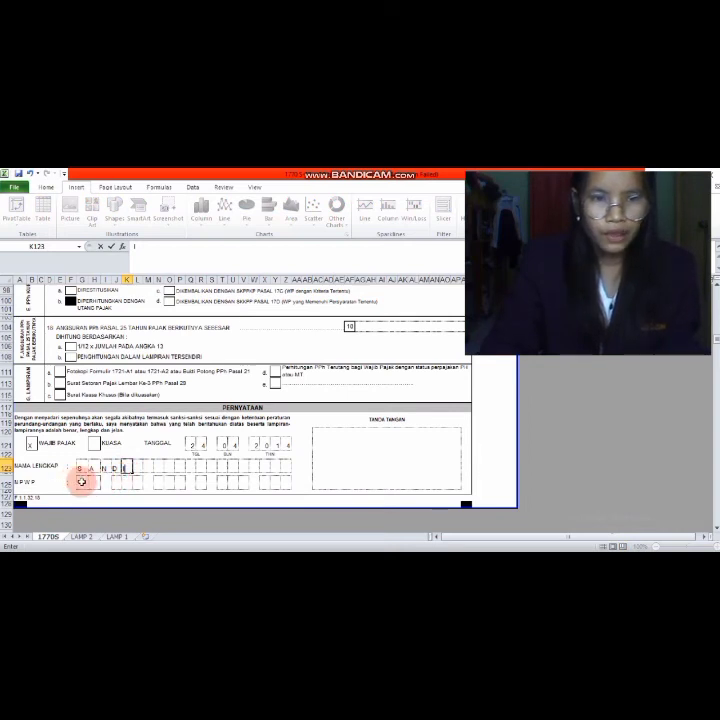
- Enter the first groups of the taxpayer's NPWP digits in row 125
left_click(82, 482)
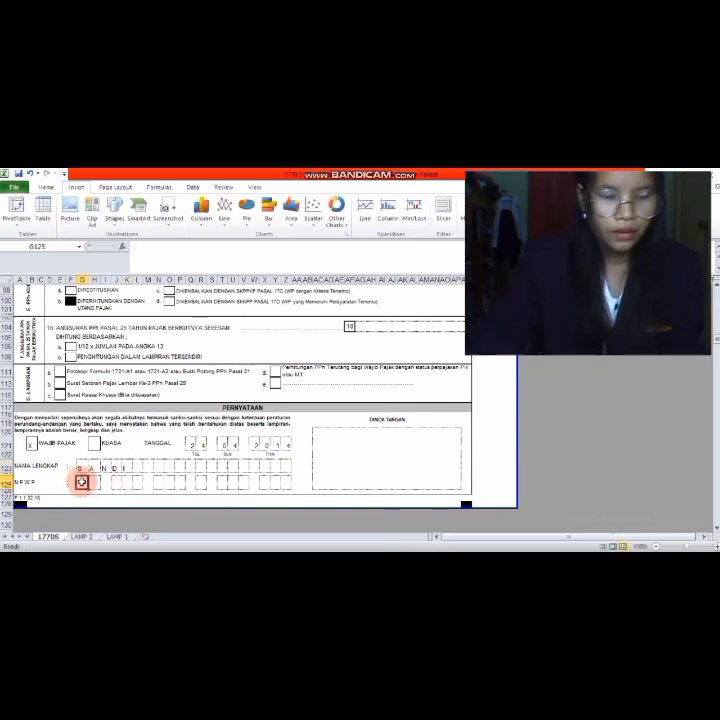
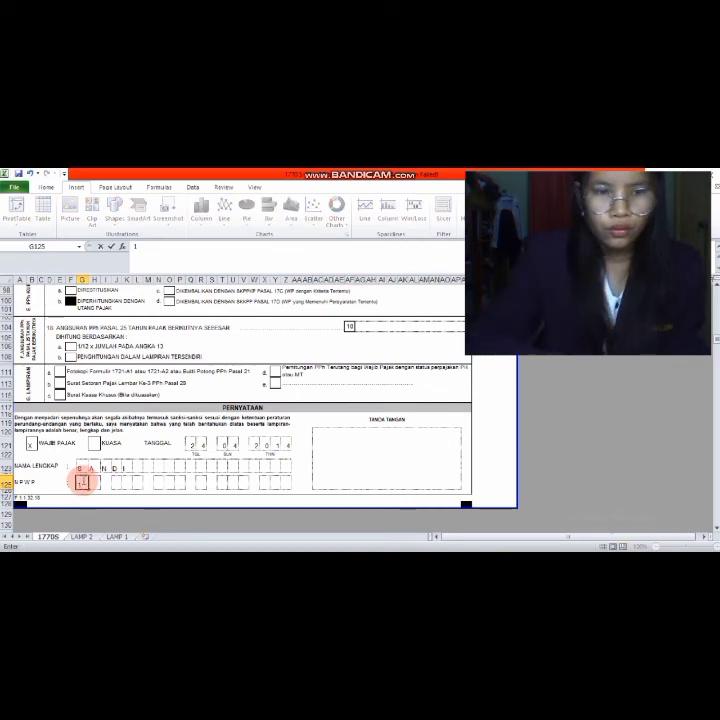
left_click(94, 482)
left_click(116, 482)
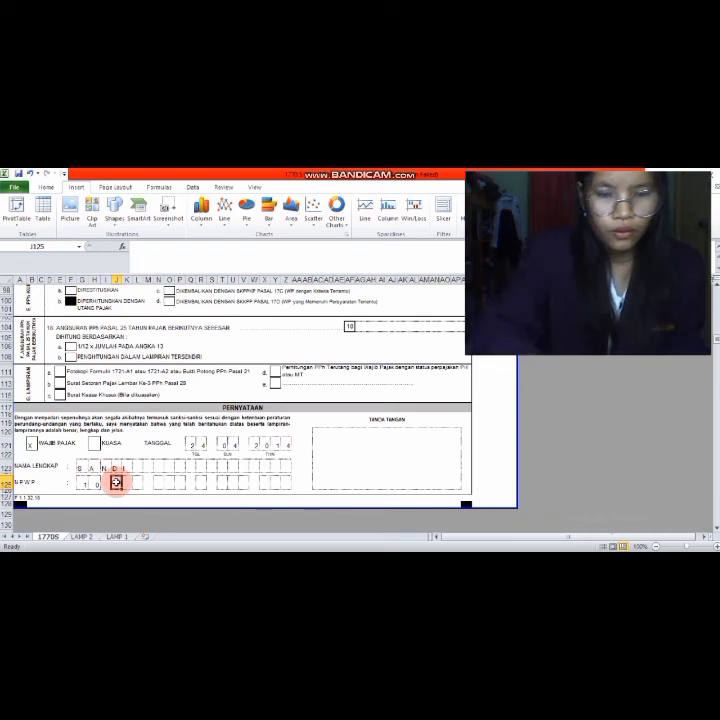
left_click(129, 483)
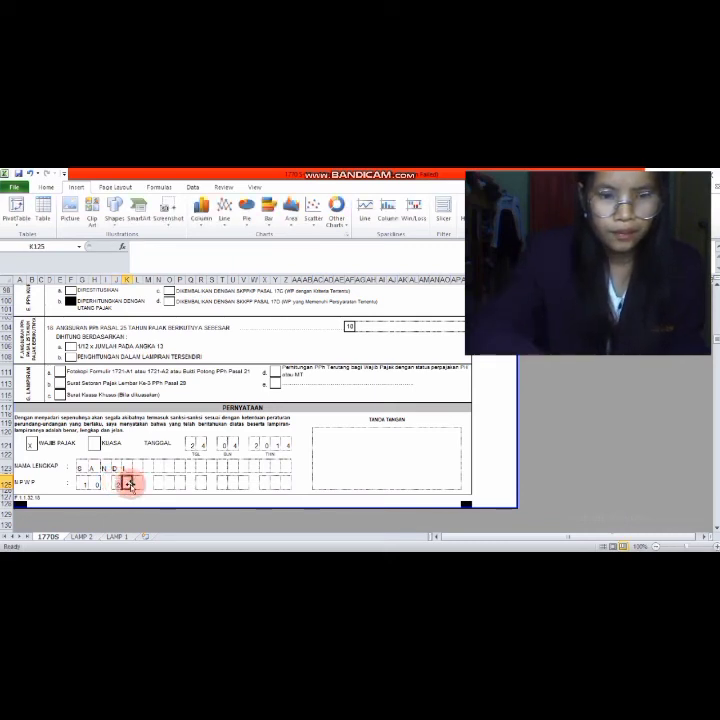
left_click(137, 483)
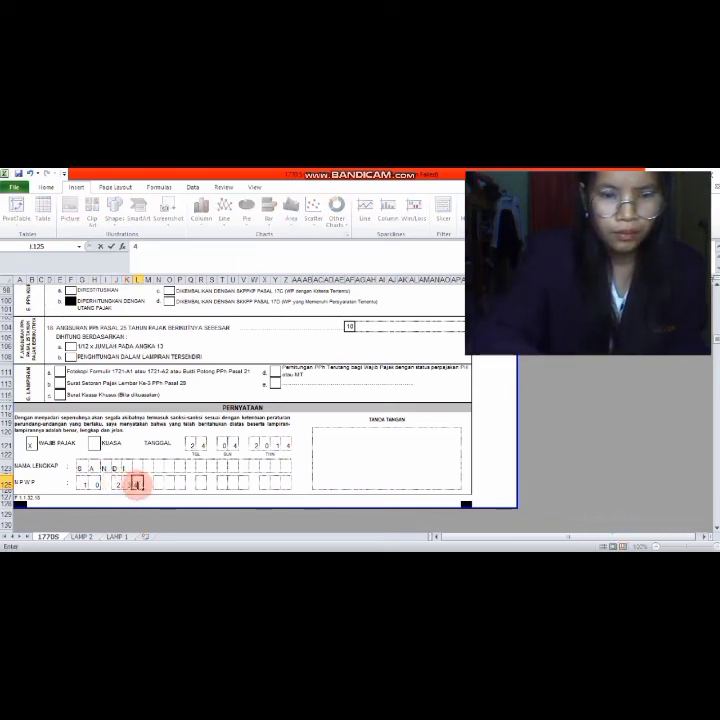
left_click(160, 483)
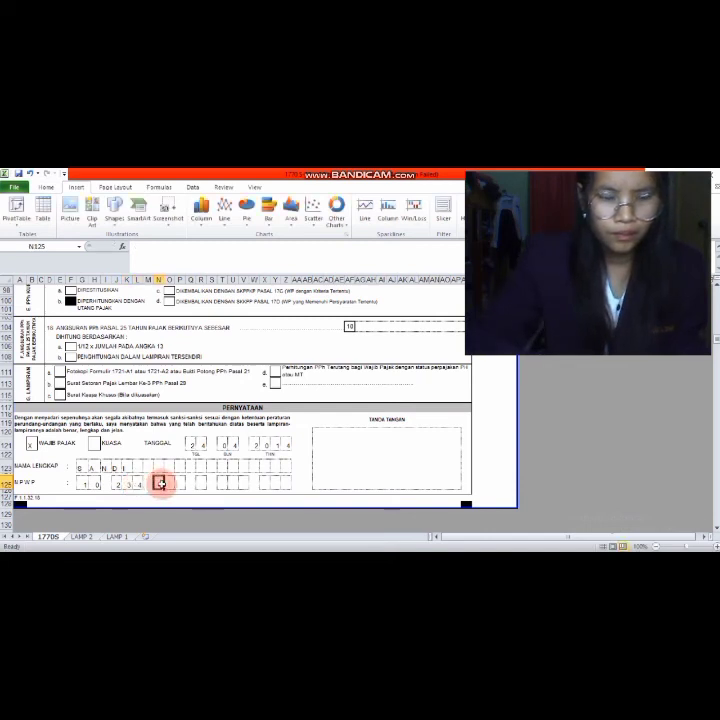
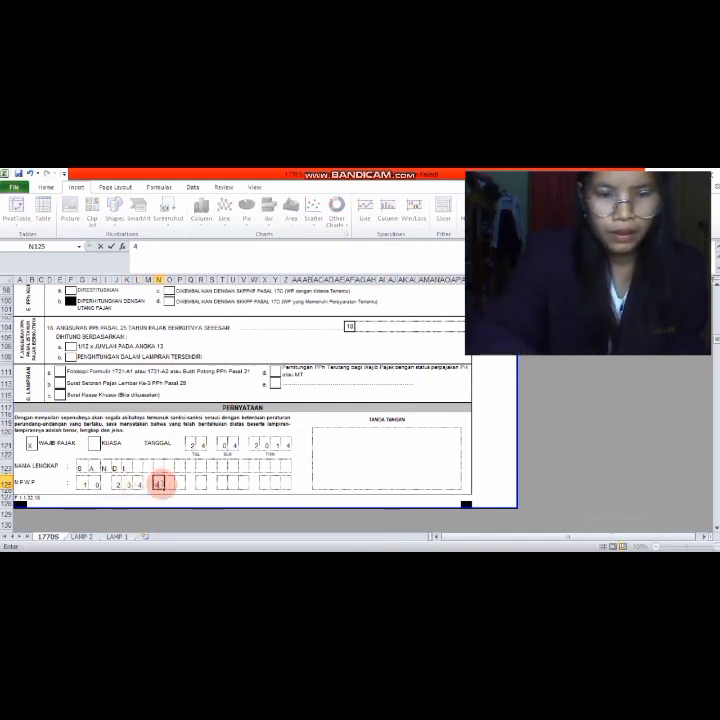
left_click(178, 483)
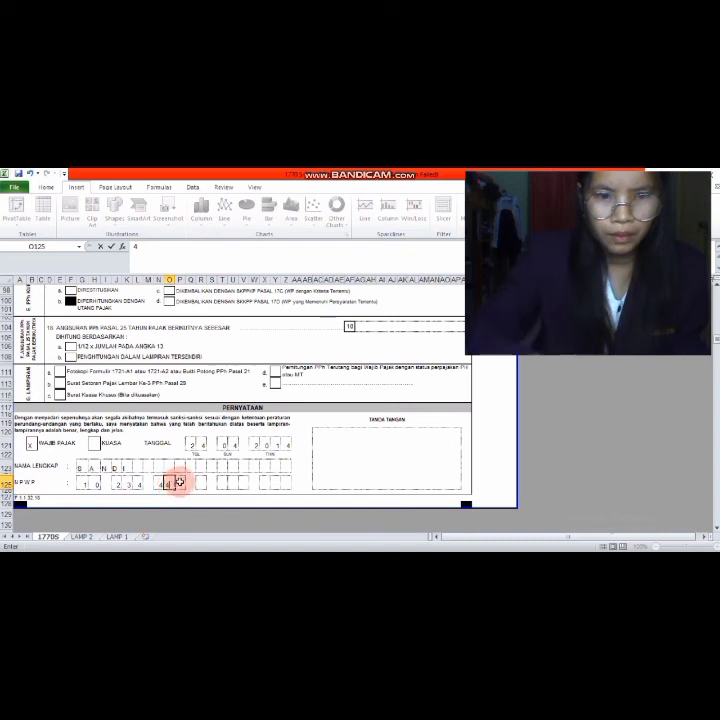
left_click(181, 484)
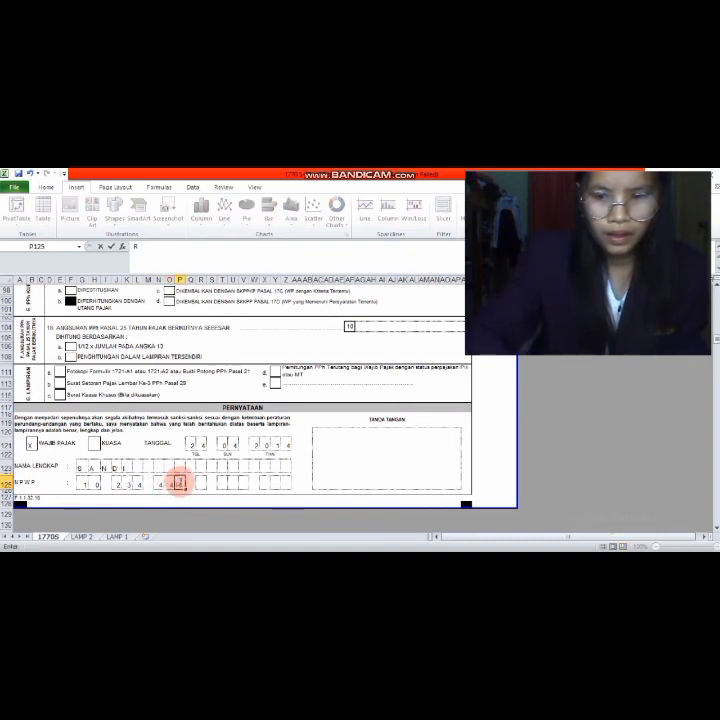
- Enter the remaining NPWP digit groups through to the final box
left_click(201, 481)
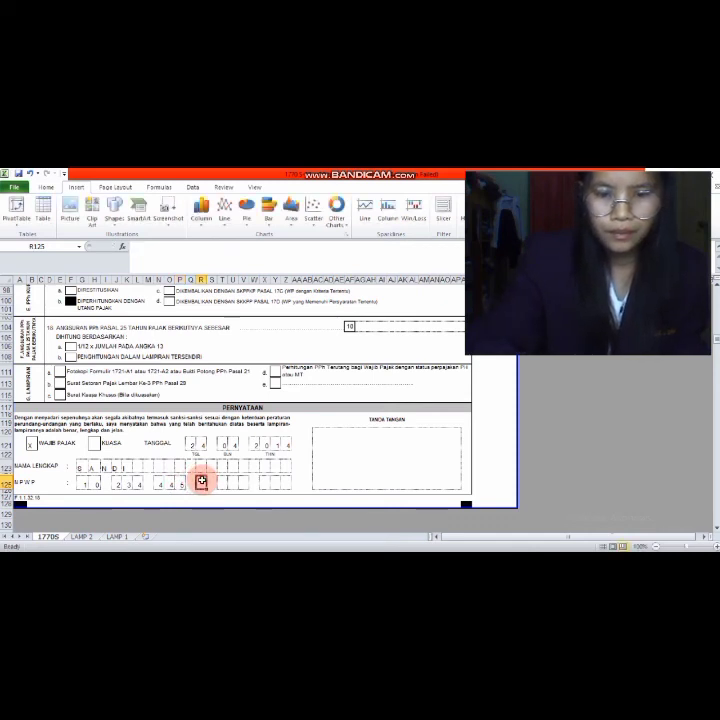
left_click(222, 481)
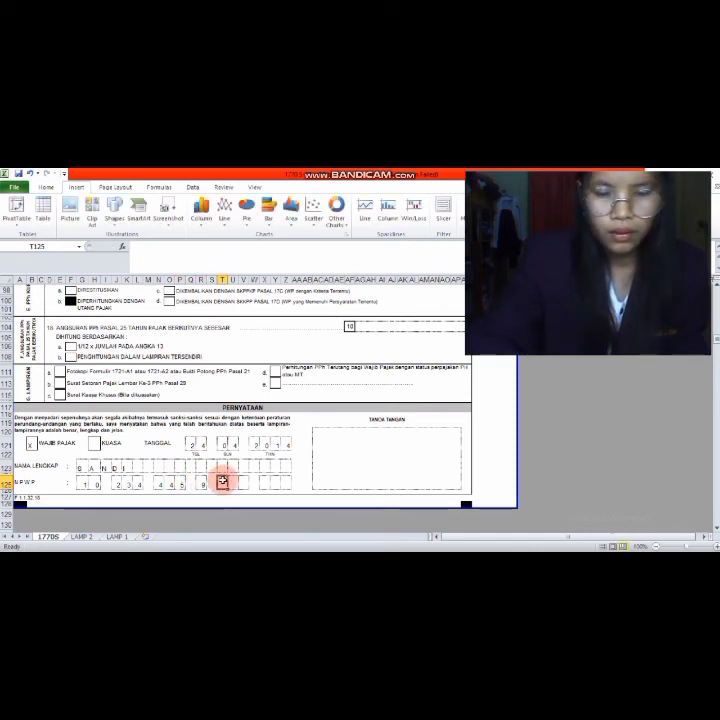
left_click(232, 482)
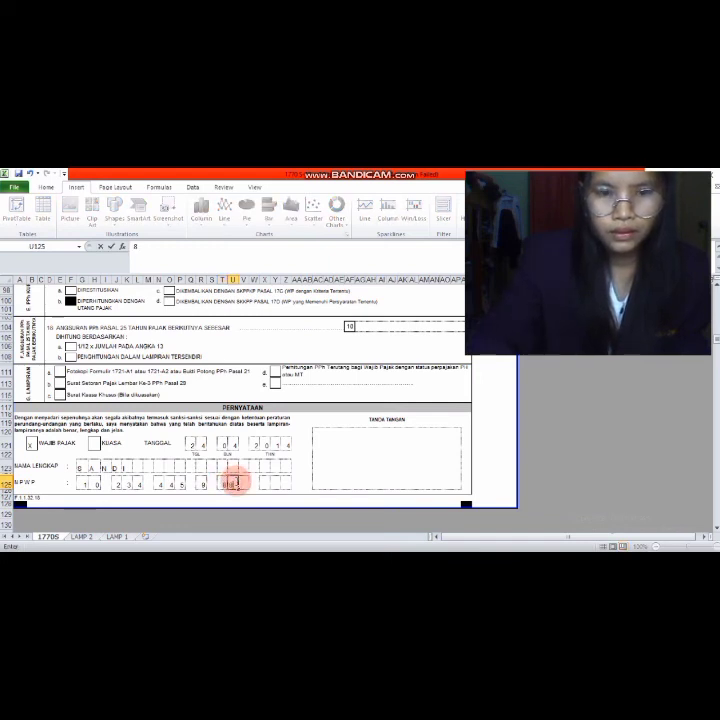
left_click(242, 482)
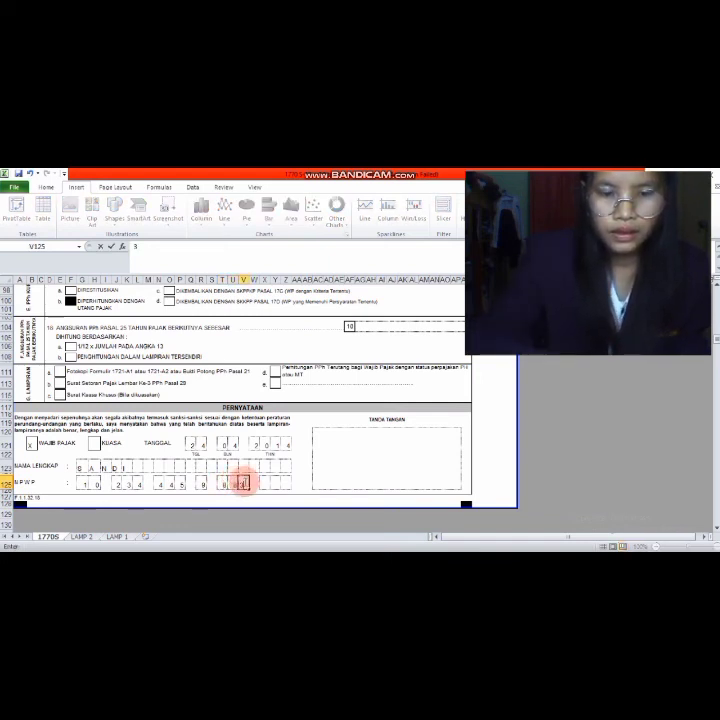
left_click(266, 483)
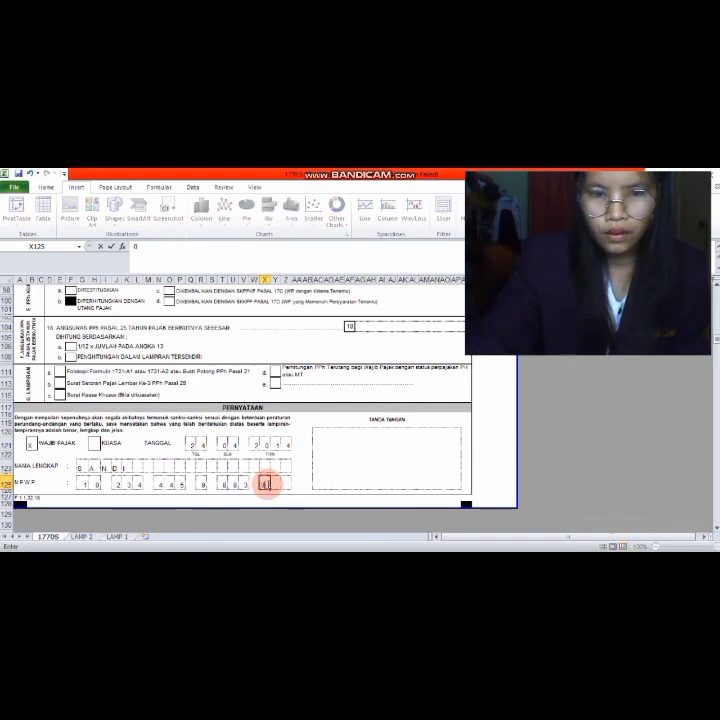
left_click(276, 482)
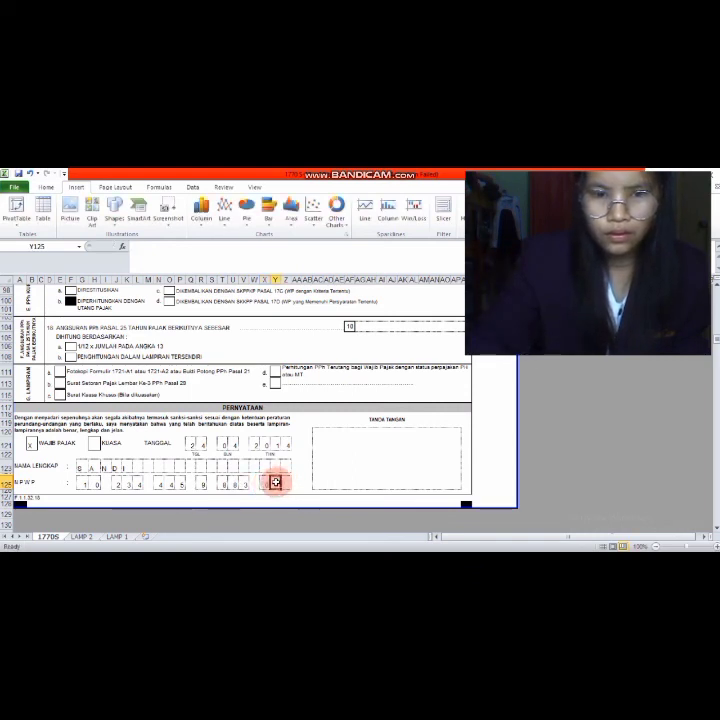
left_click(287, 482)
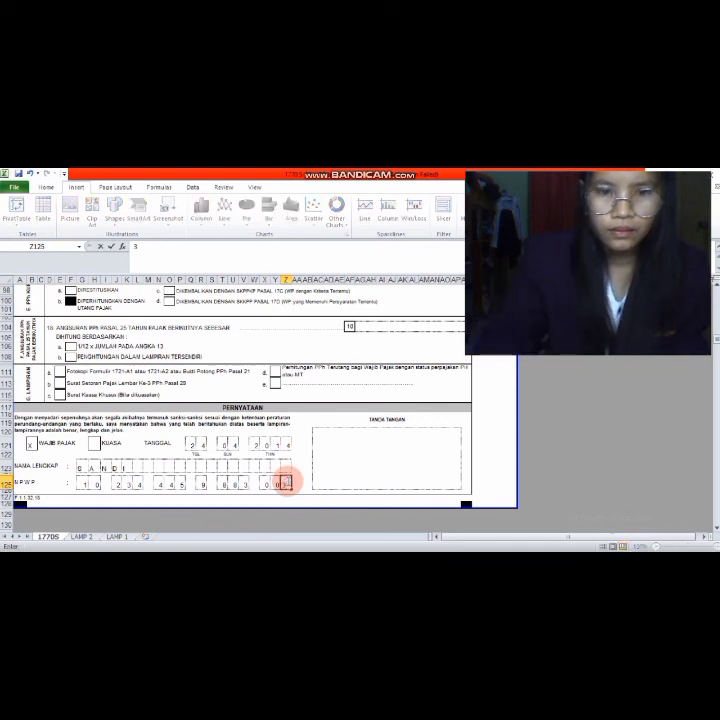
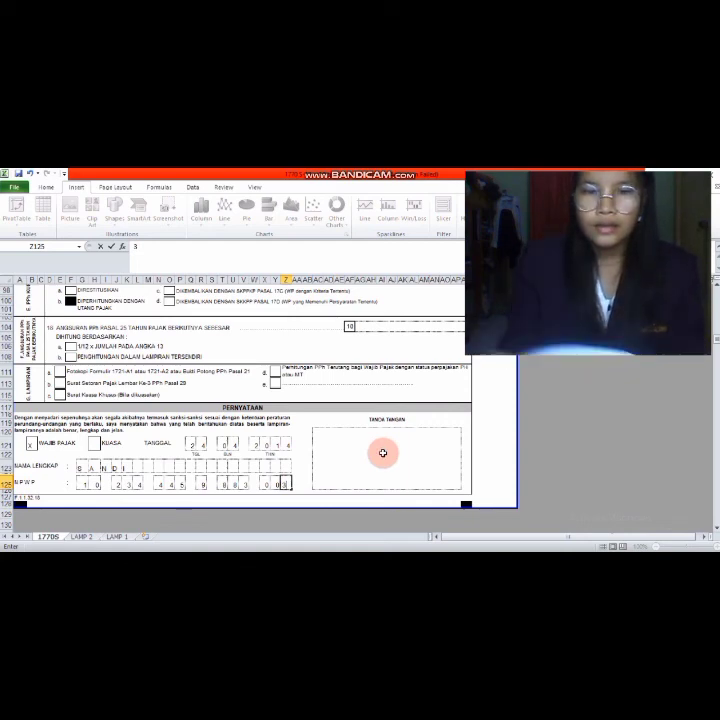
- Review the LAMP 1 and LAMP 2 sheets, return to 1770S, then bring up the Word case document
scroll(383, 453, "up", 10)
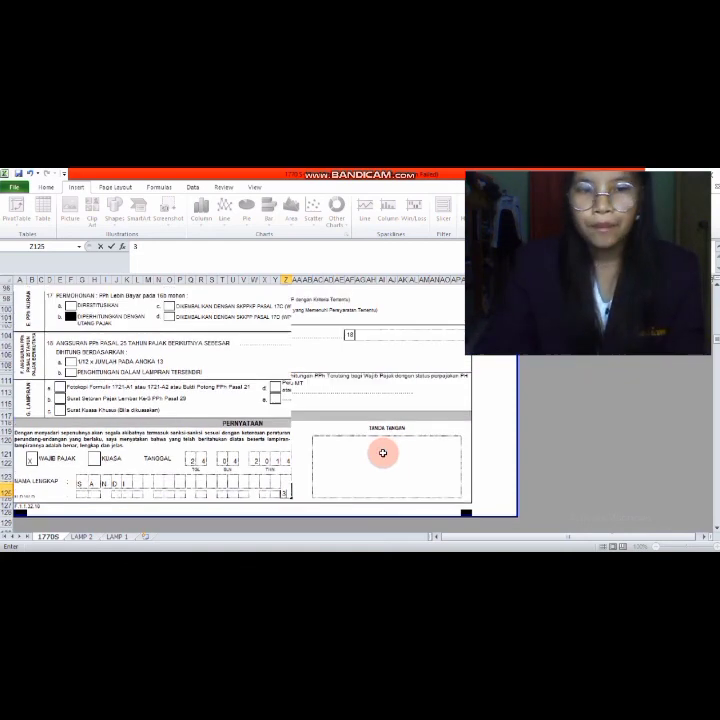
scroll(383, 453, "up", 15)
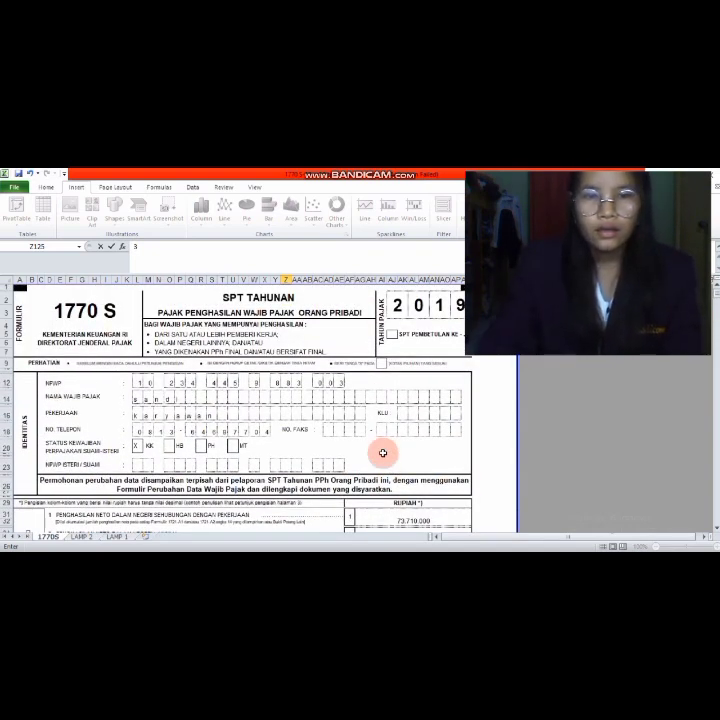
left_click(120, 537)
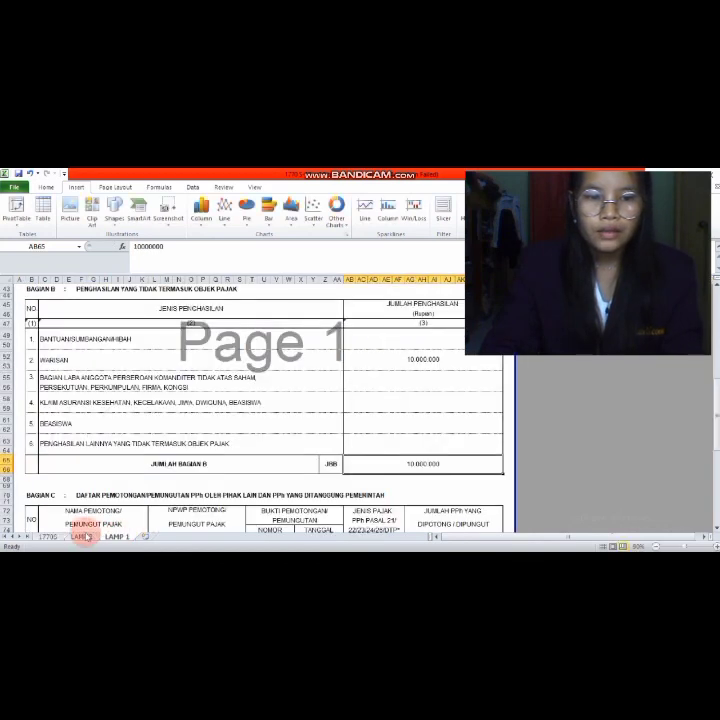
left_click(81, 536)
left_click(42, 537)
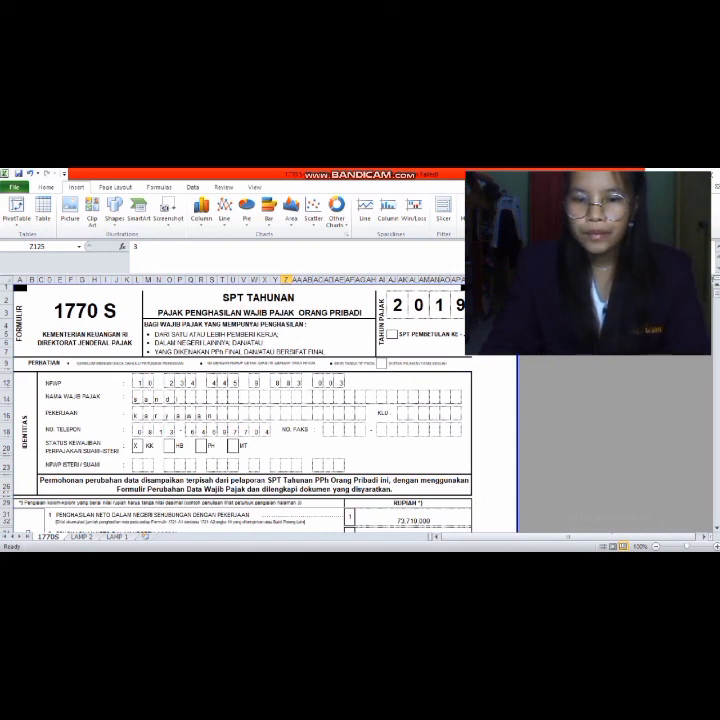
left_click(479, 534)
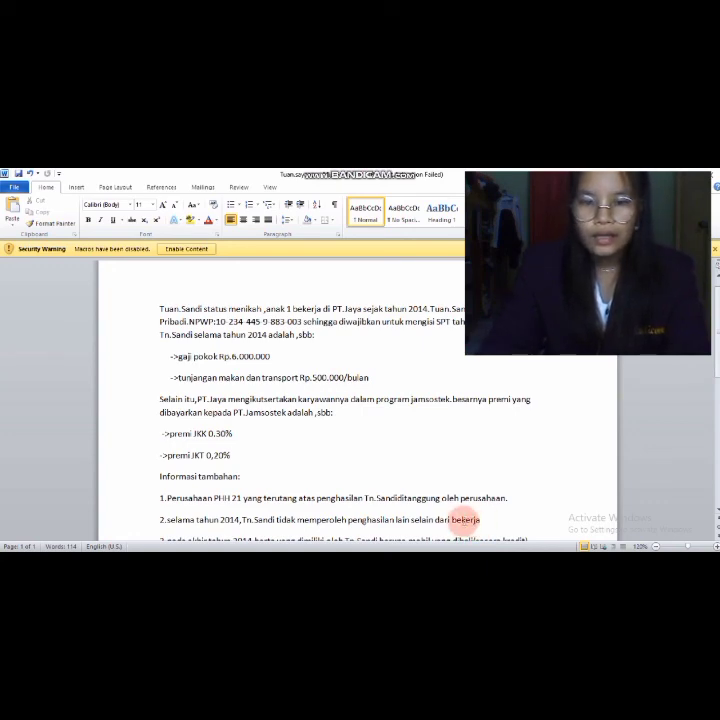
scroll(440, 478, "up", 1)
scroll(440, 478, "down", 1)
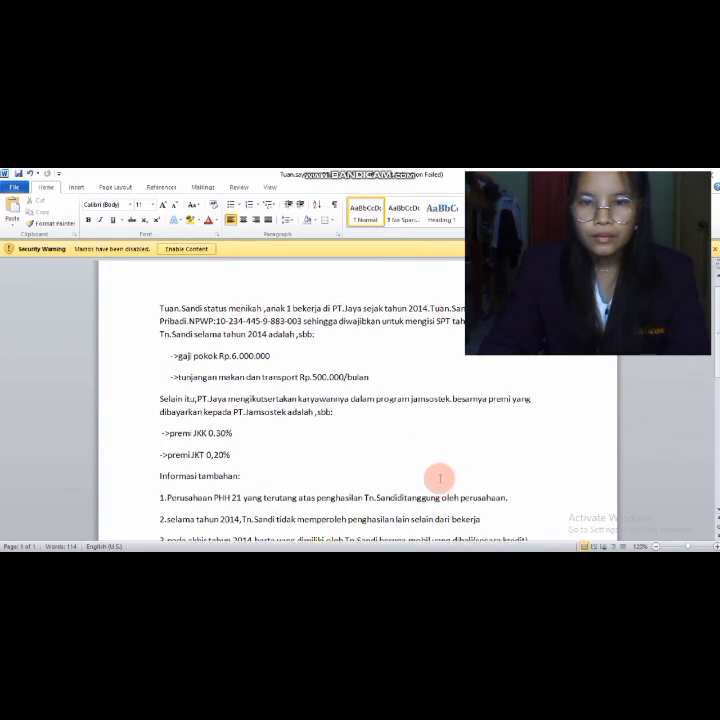
scroll(440, 478, "up", 2)
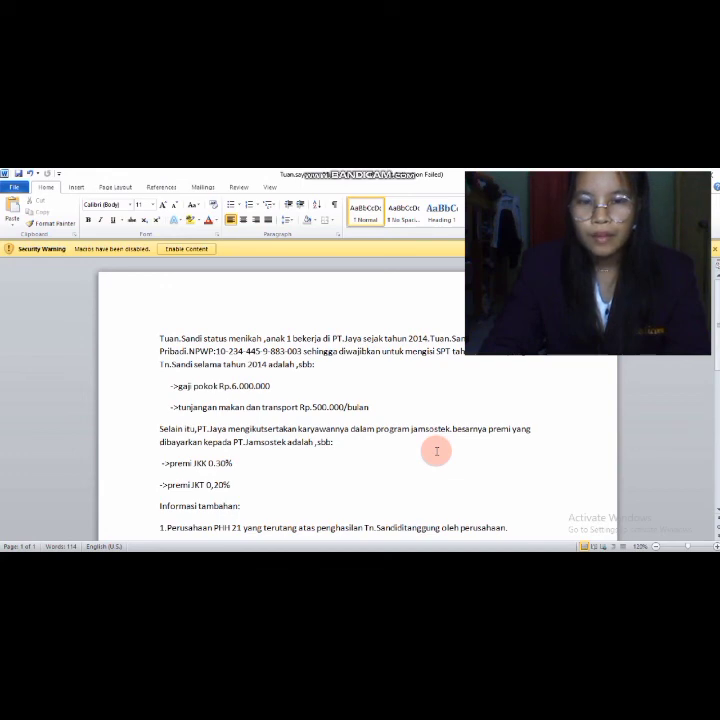
scroll(437, 449, "down", 3)
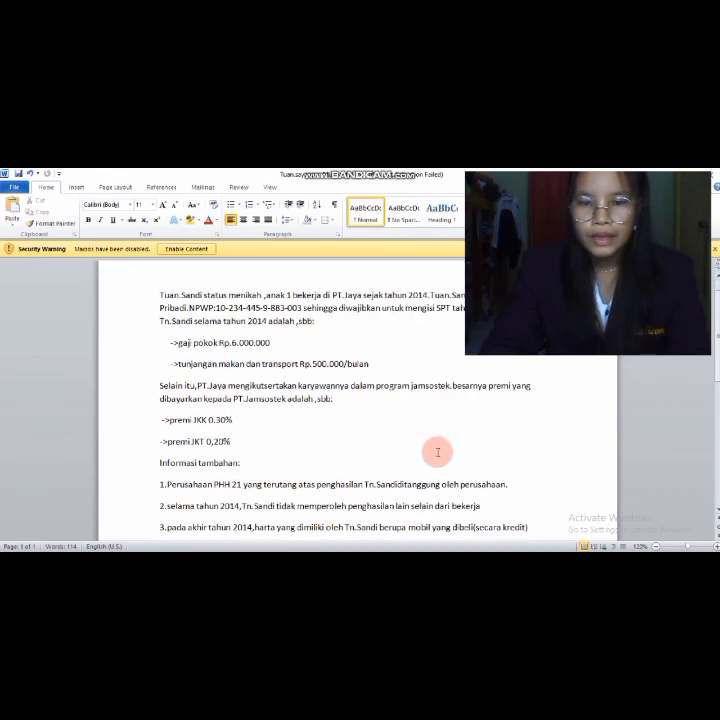
scroll(438, 452, "up", 2)
scroll(437, 452, "up", 1)
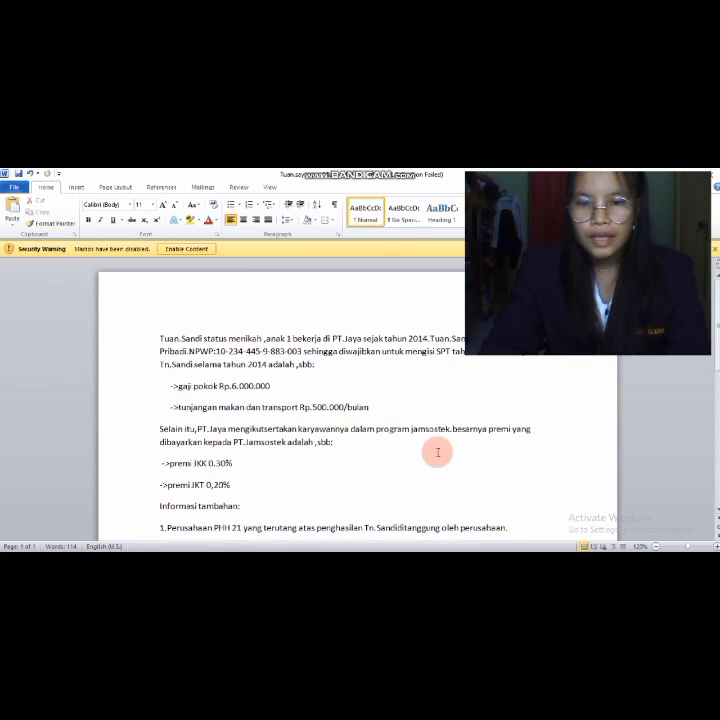